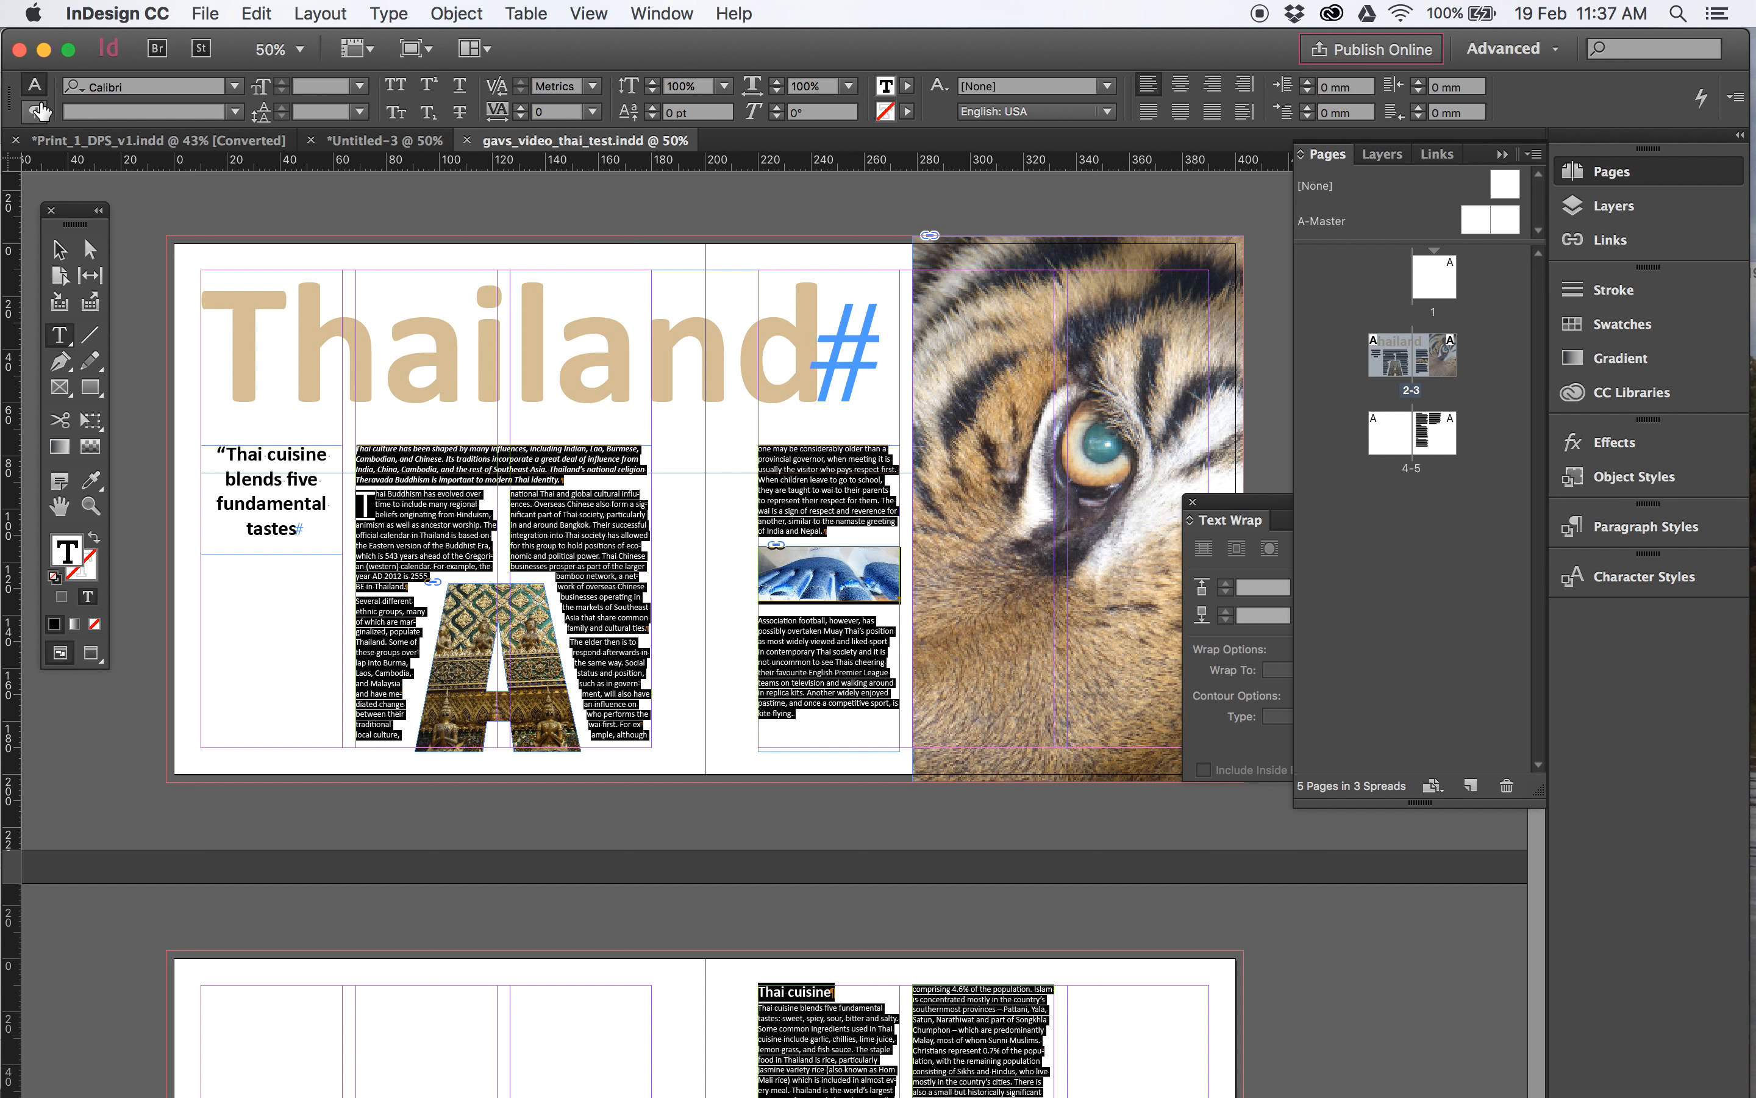
- Turn off hyphenation for the selected article text
left_click(35, 113)
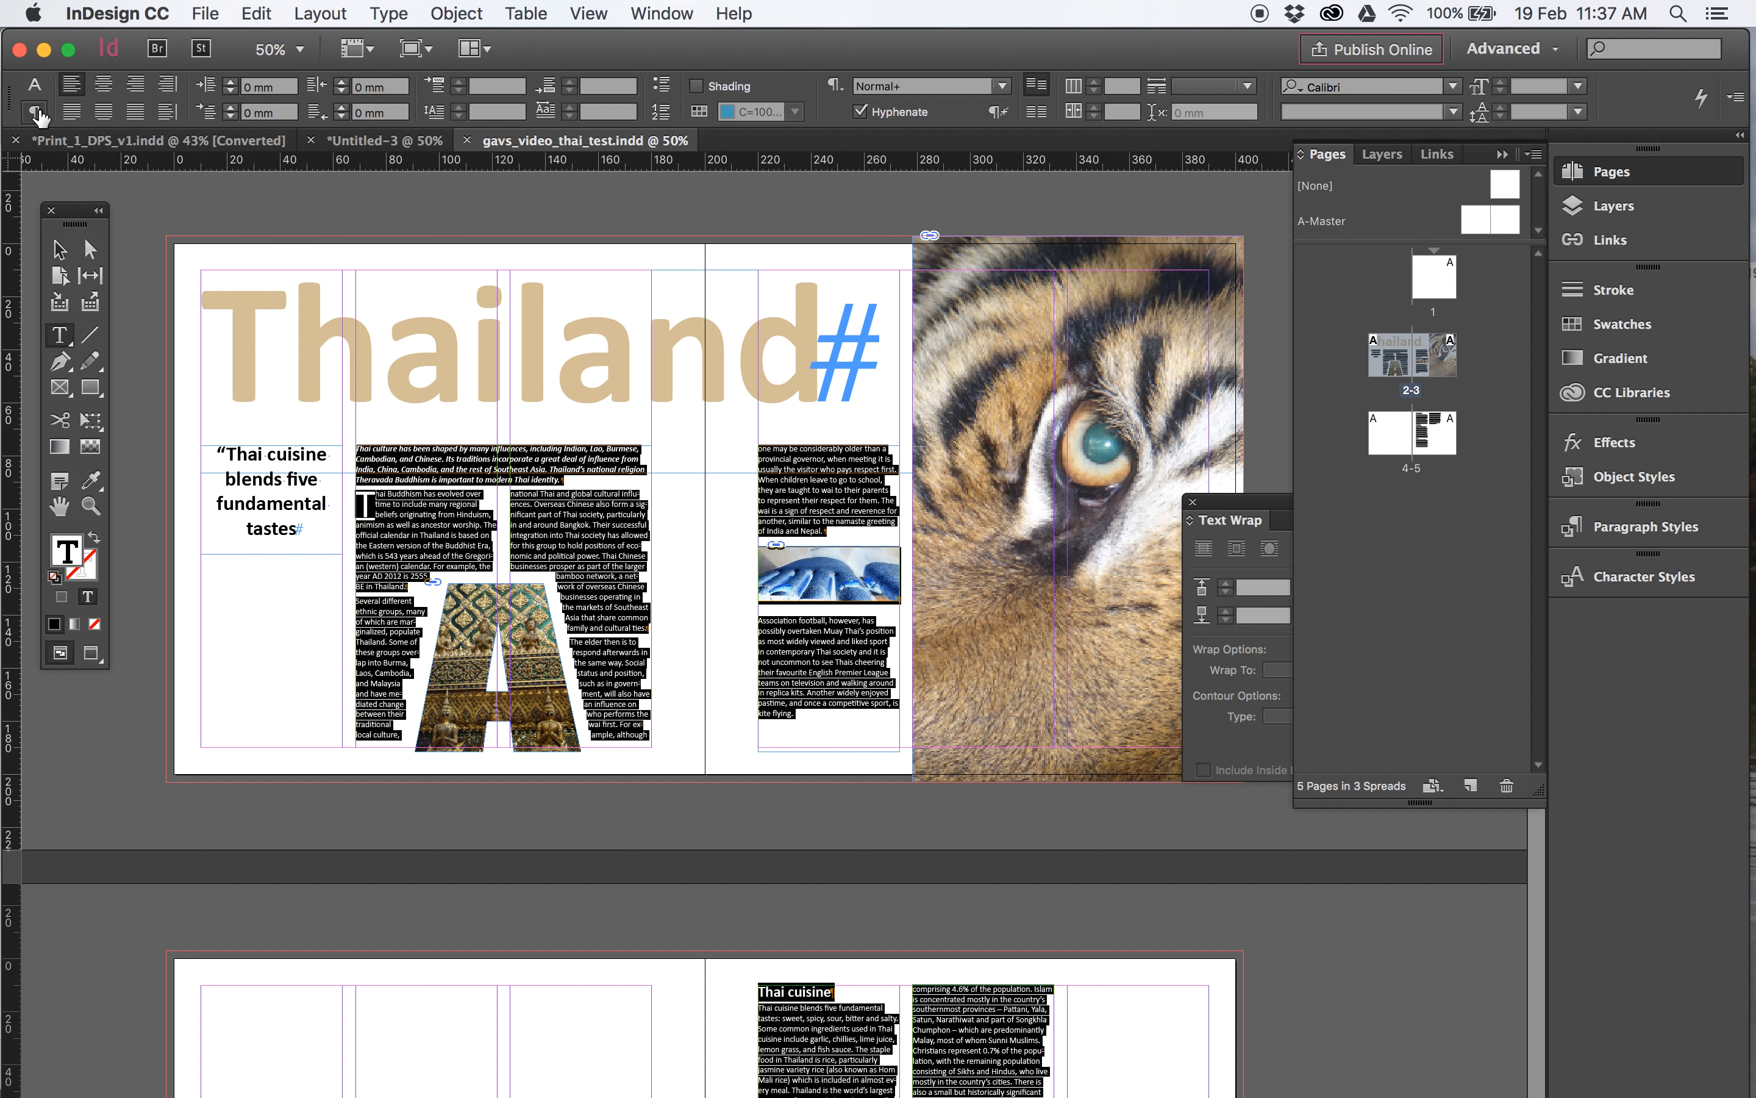
left_click(860, 111)
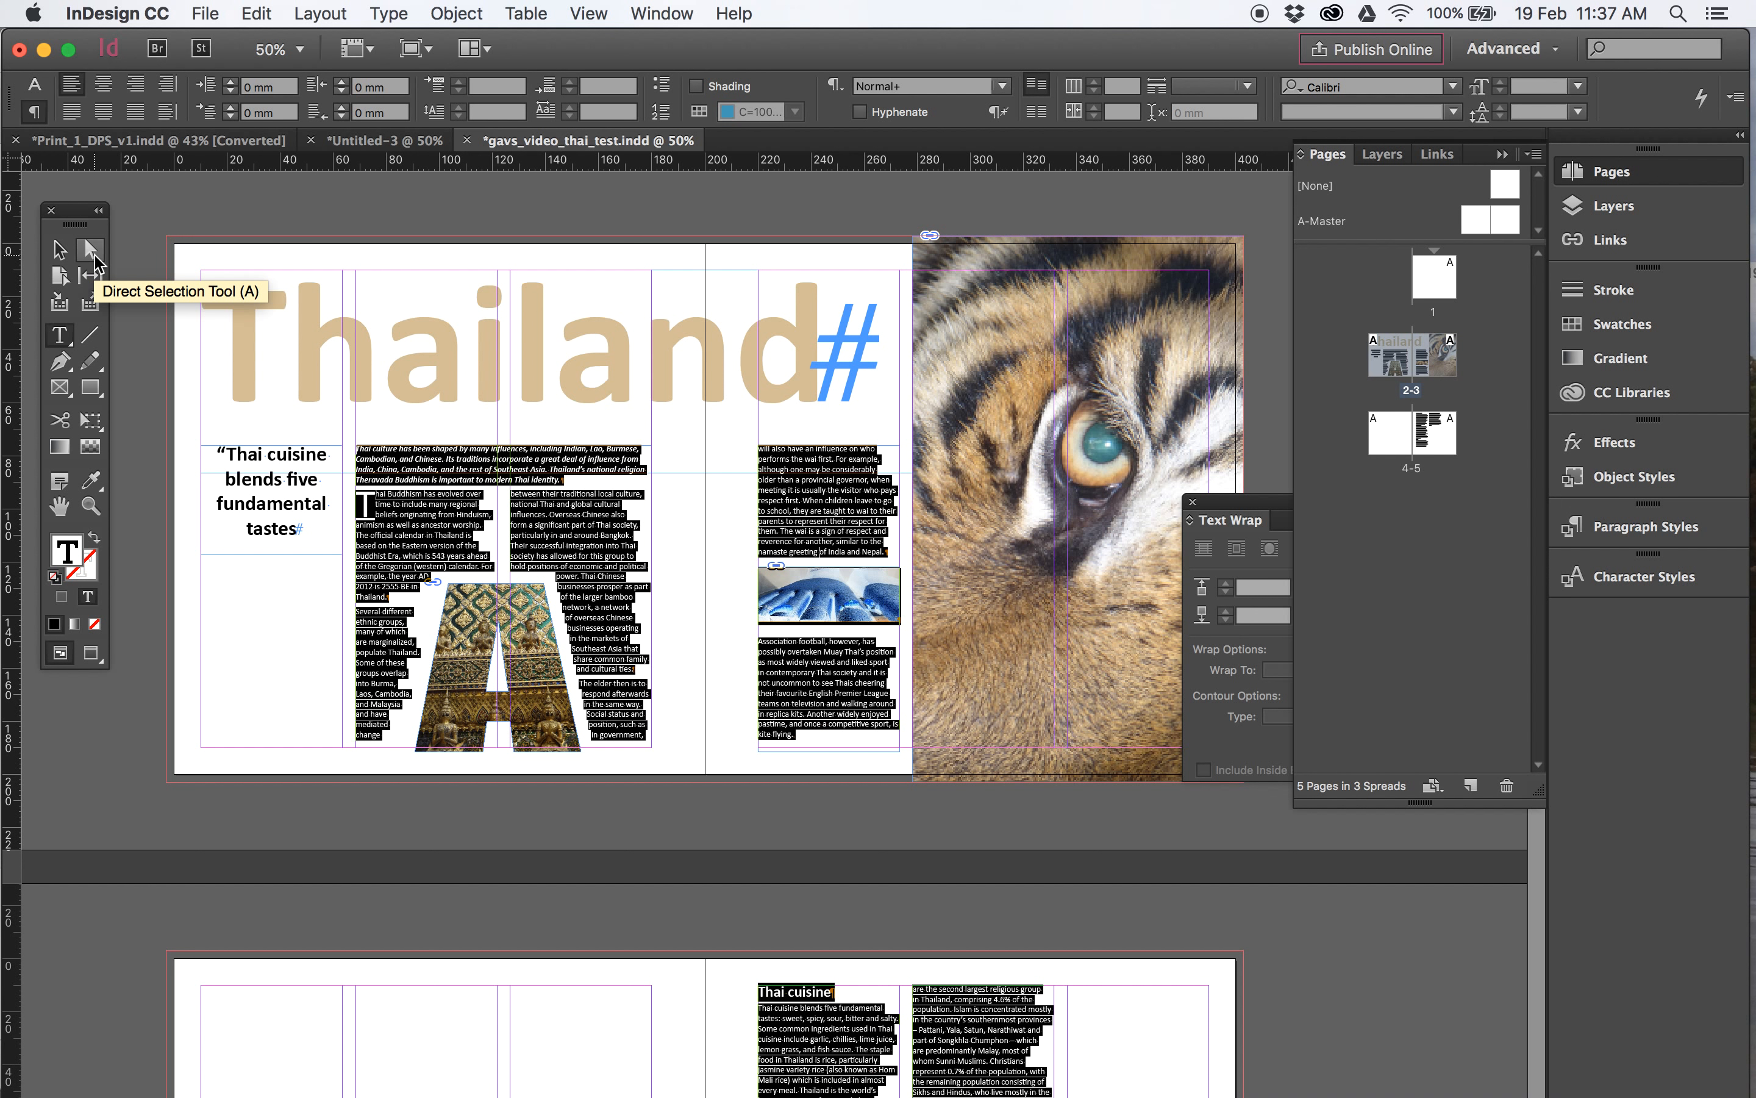
left_click(59, 249)
- Examine where the article text ends on page 3 and how it continues across the spread on pages 4-5
left_click_drag(874, 807, 882, 463)
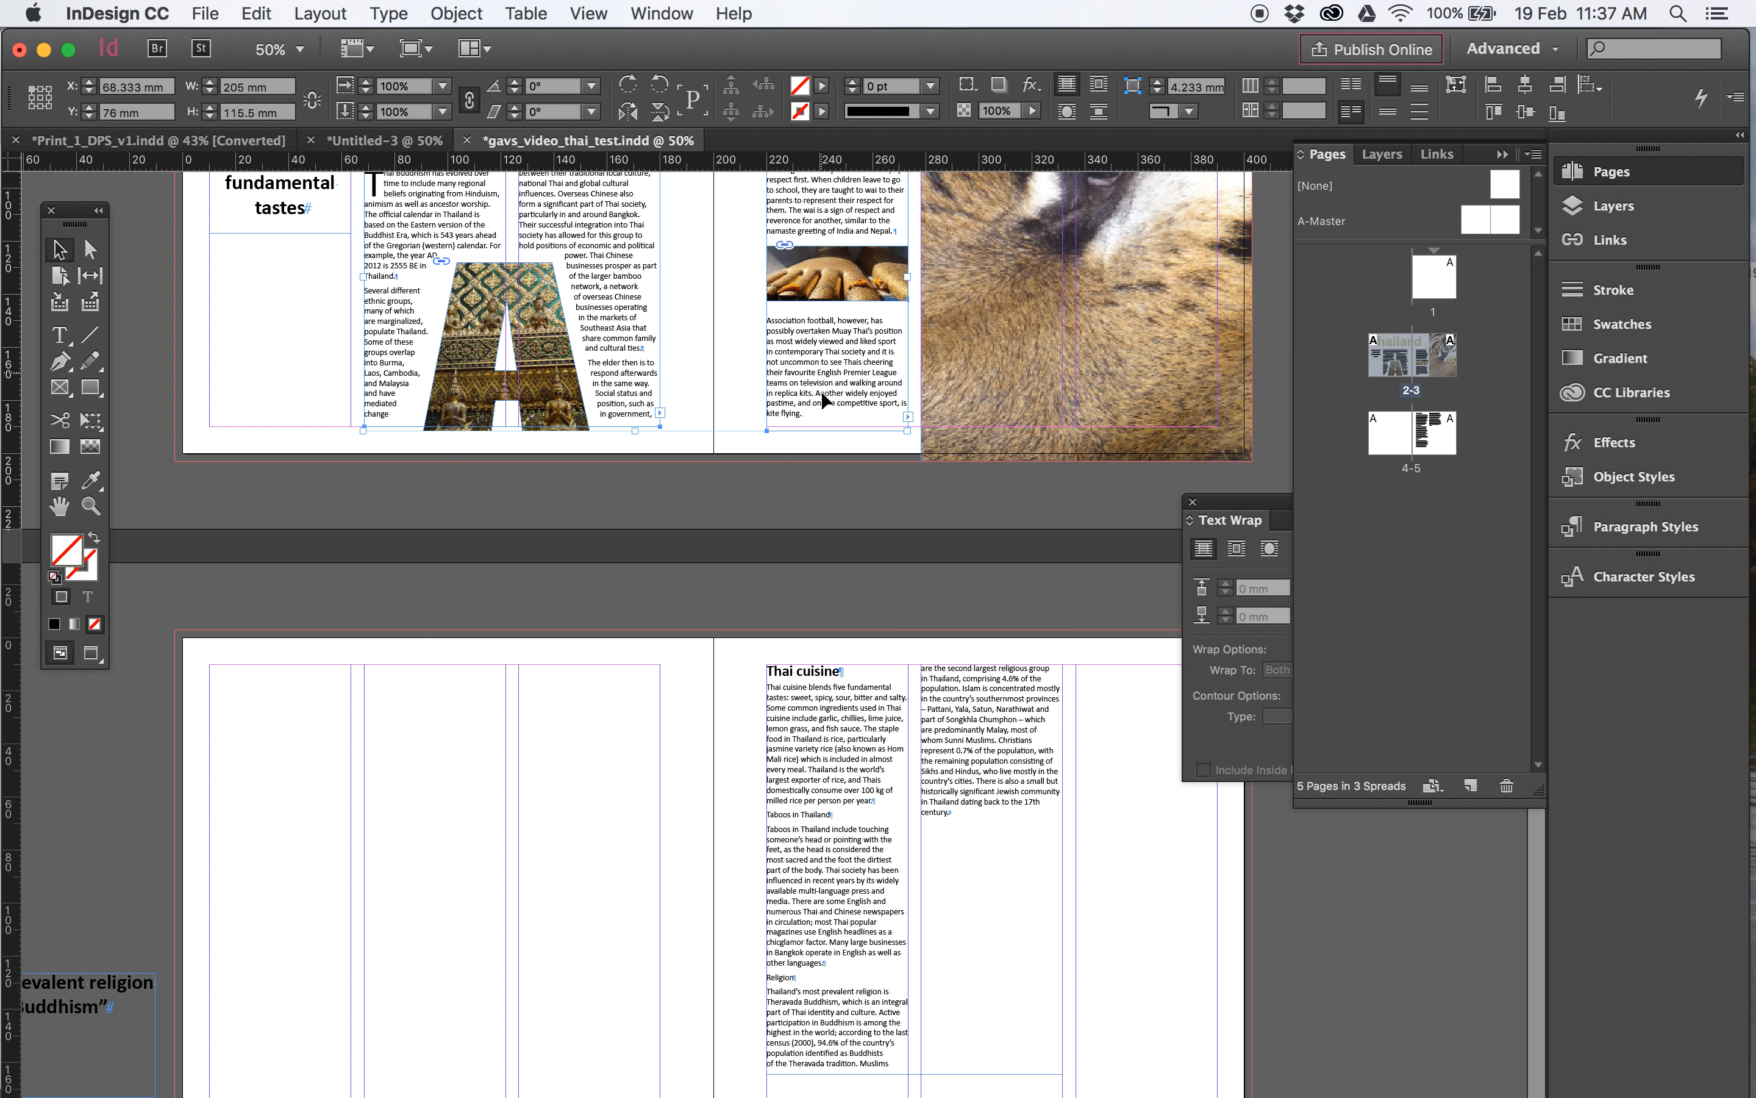
double_click(818, 411)
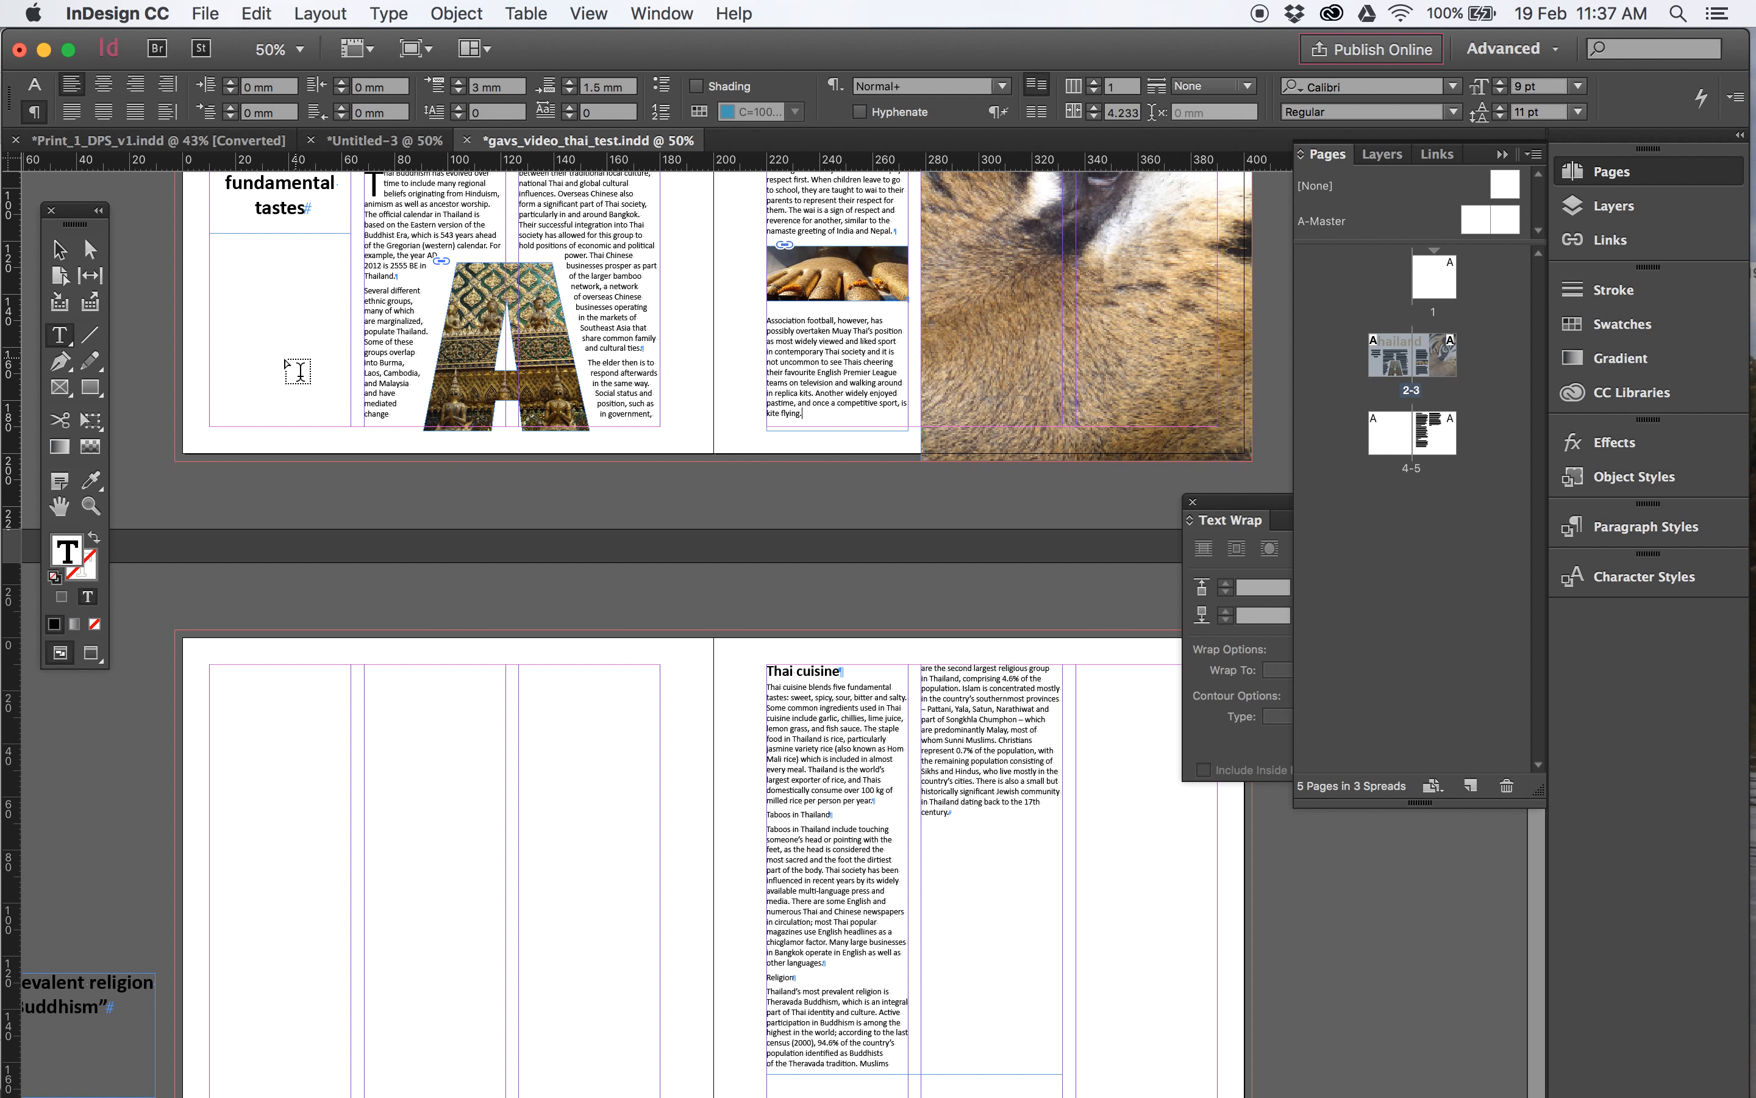
left_click(60, 249)
left_click_drag(927, 743, 931, 632)
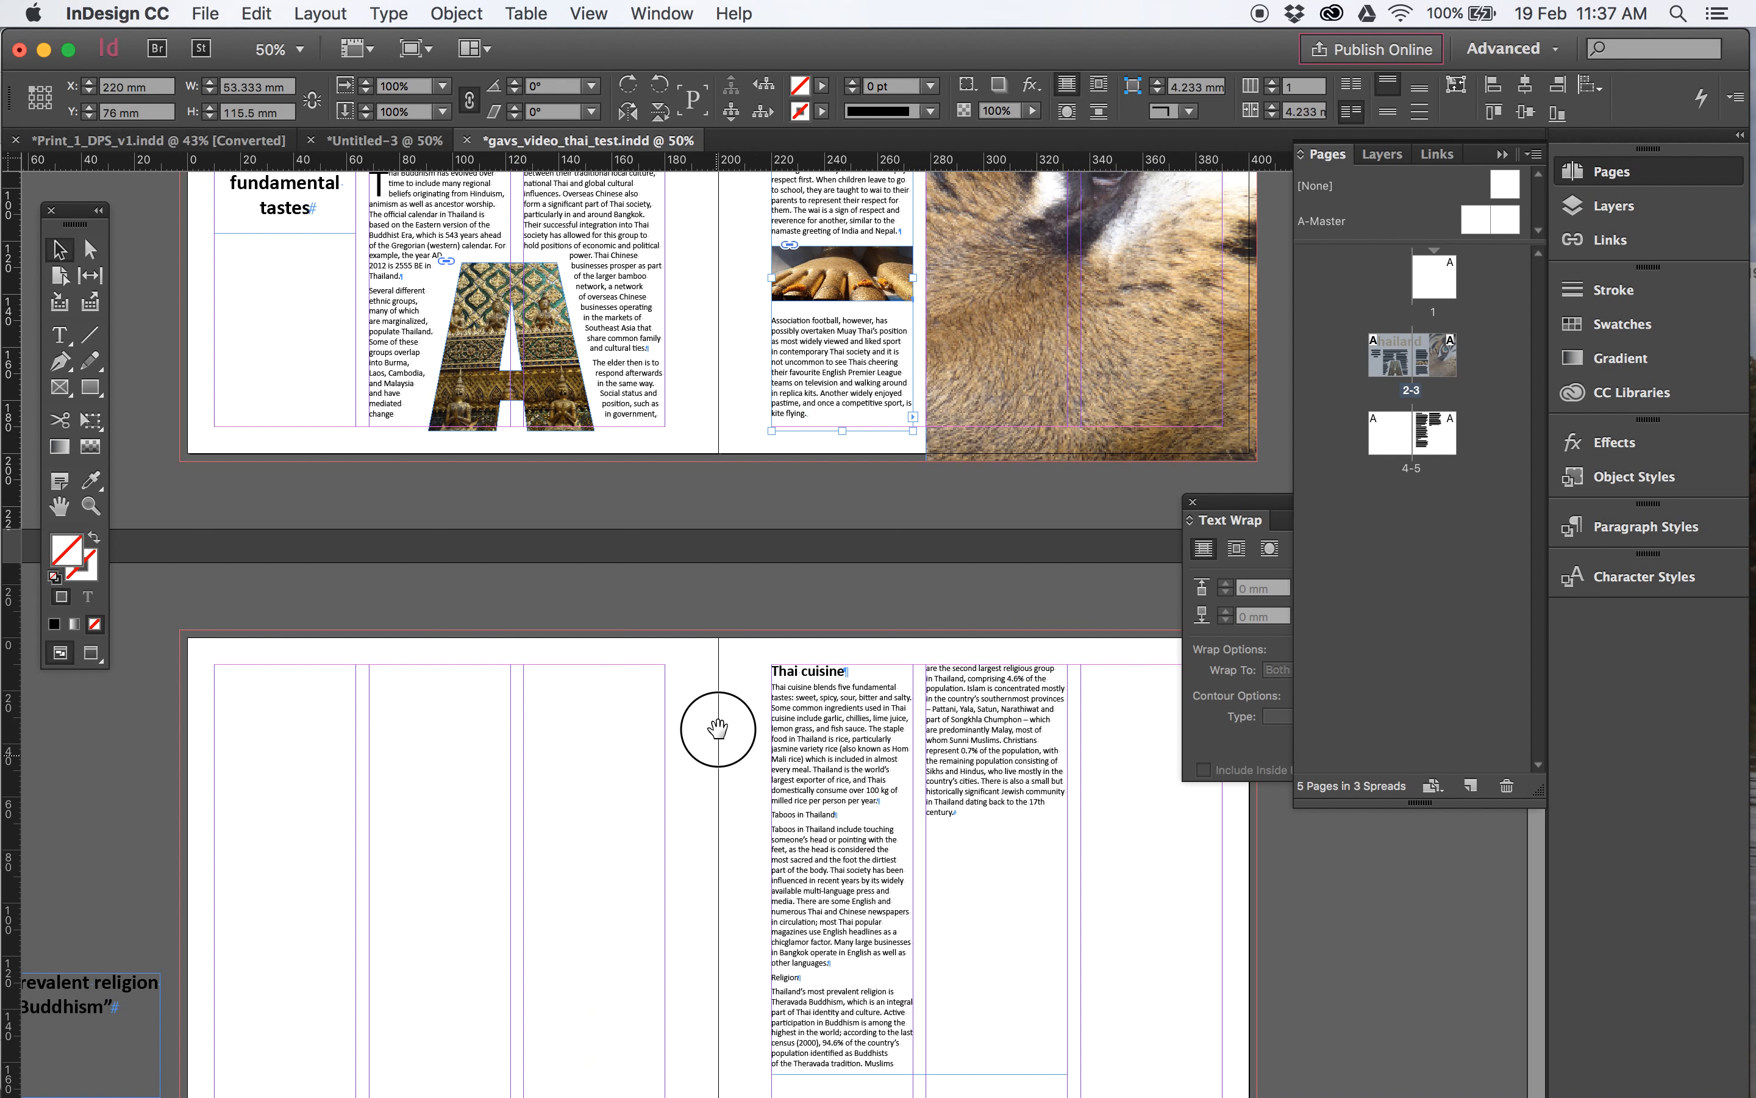
left_click_drag(713, 717, 752, 717)
left_click_drag(191, 657, 825, 838)
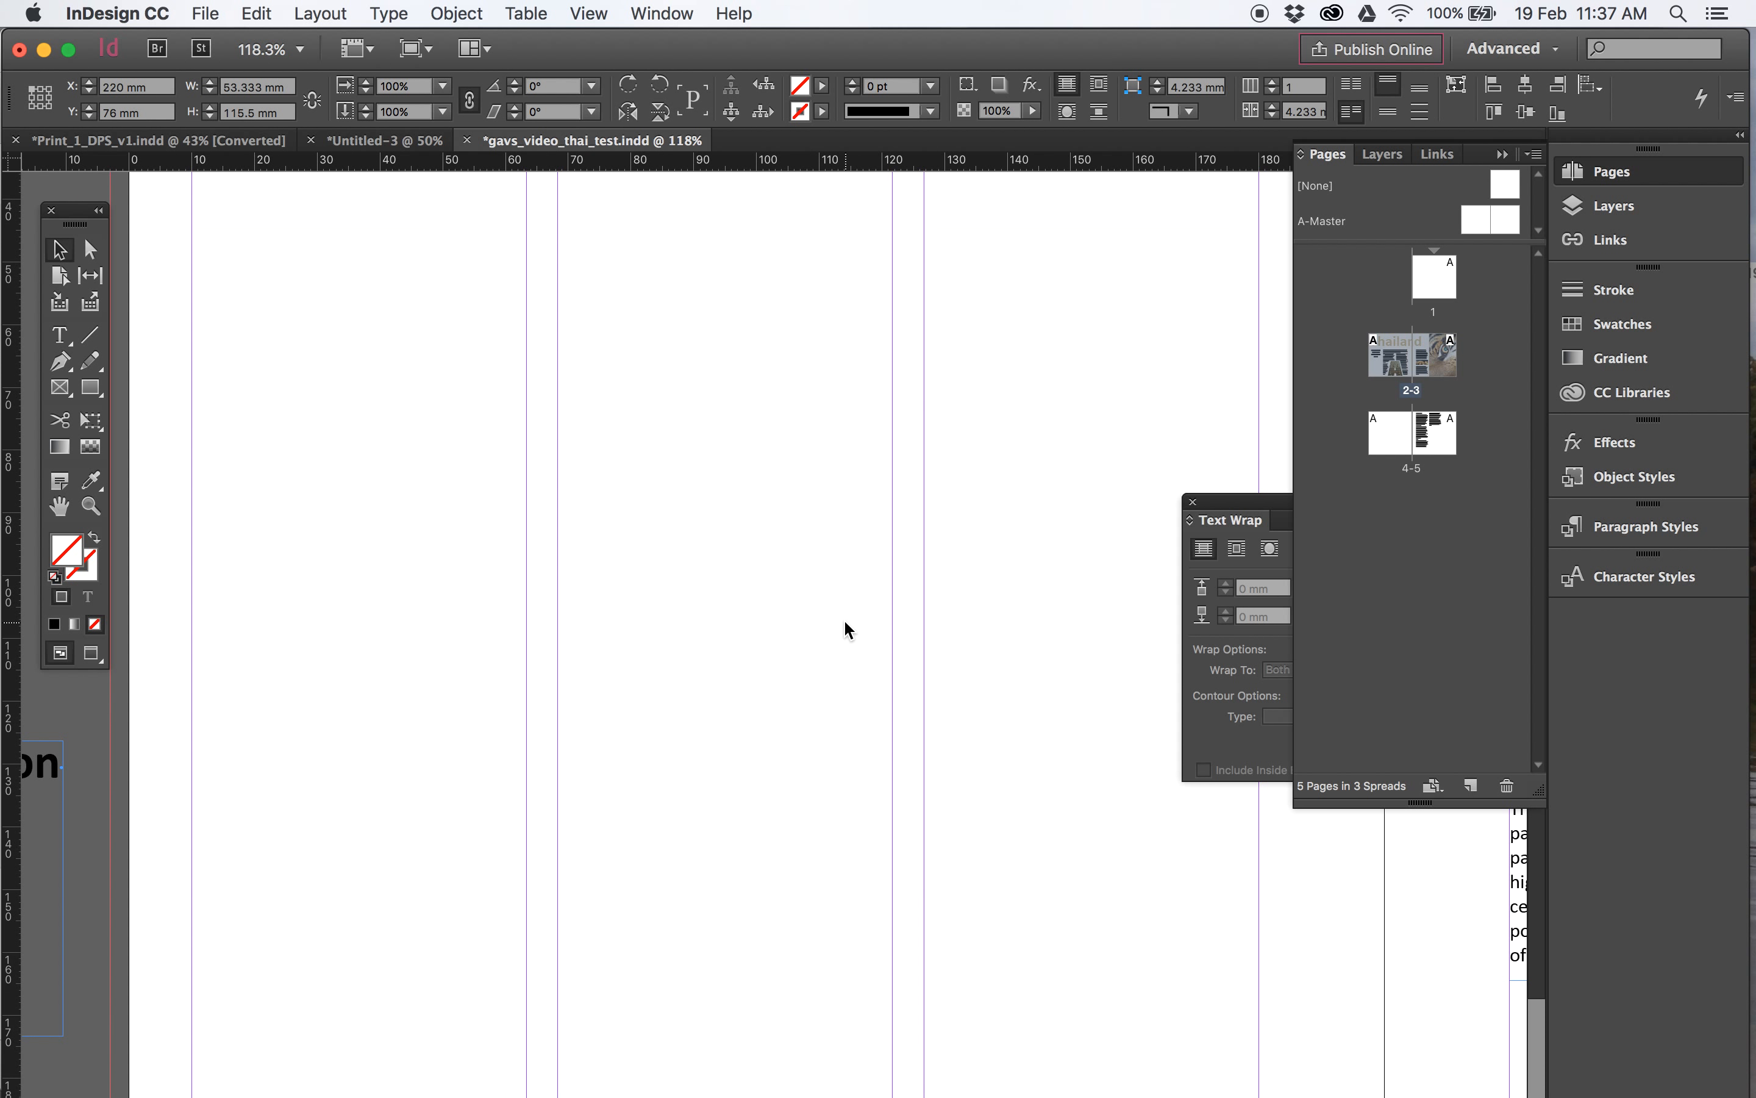
key("super+1")
key("super+minus")
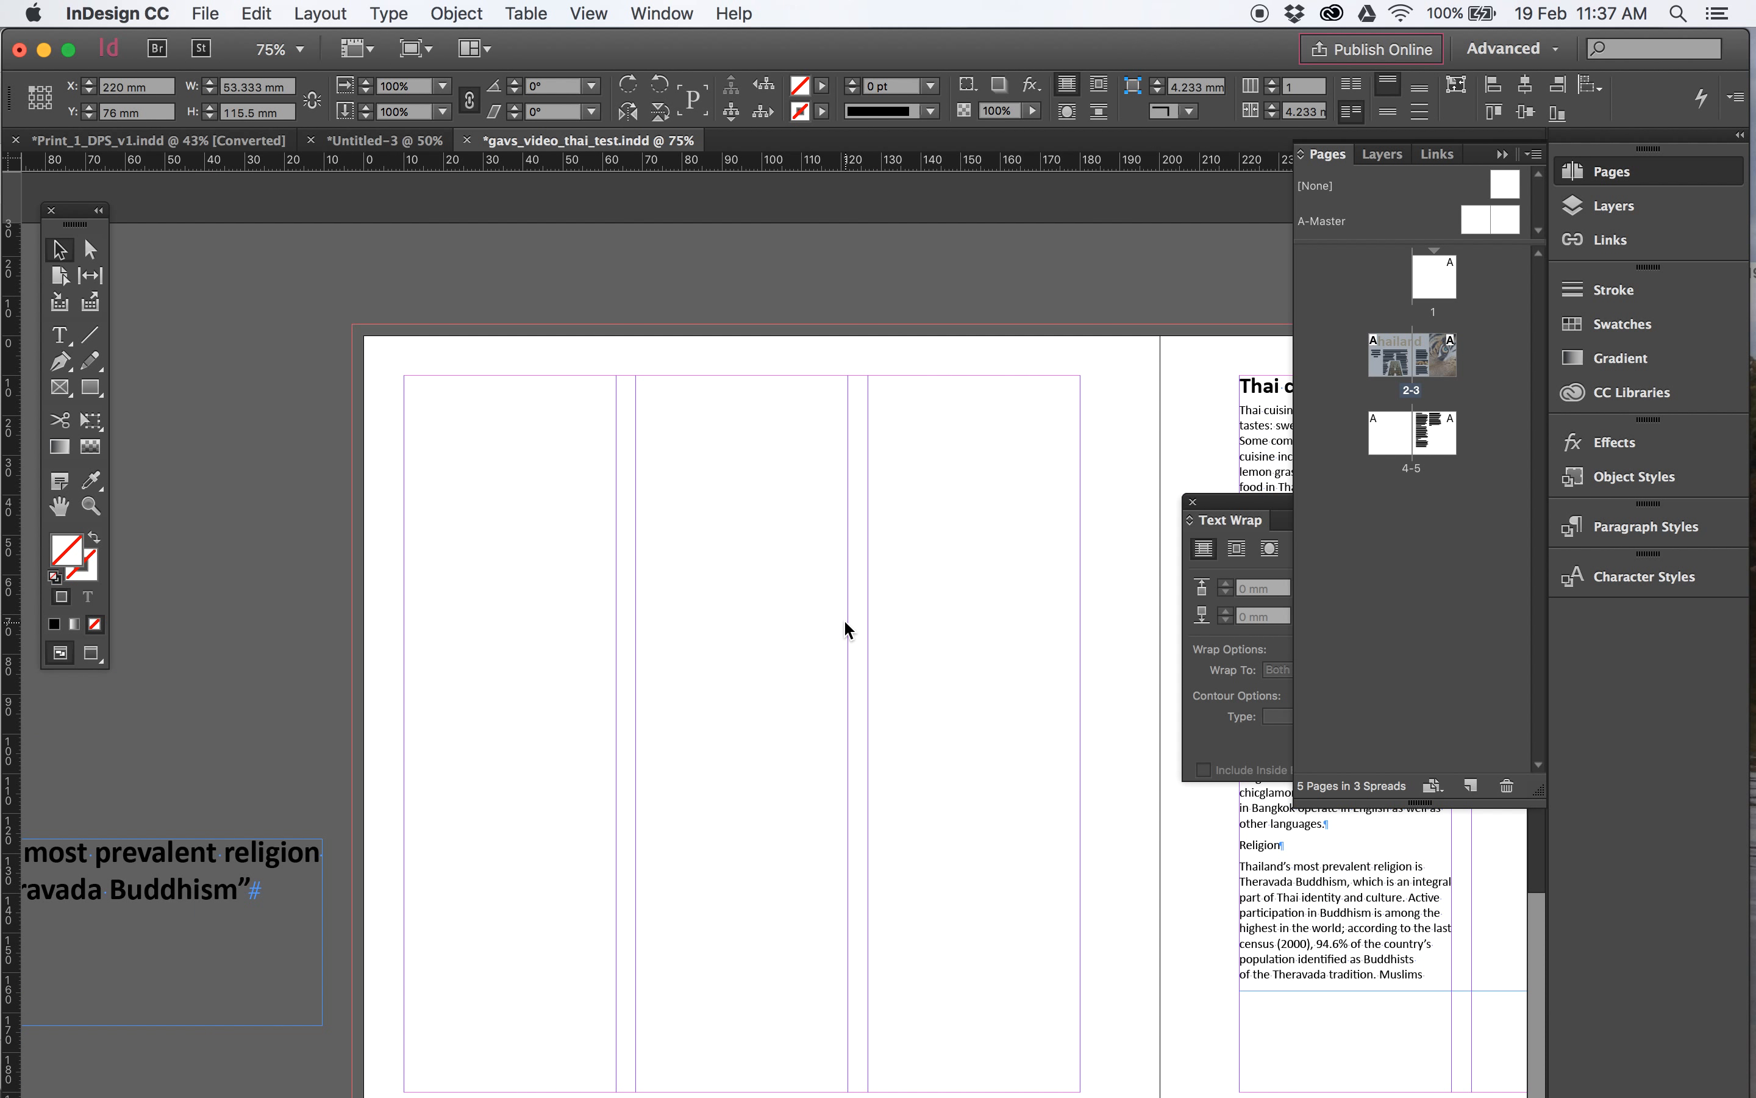
double_click(97, 69)
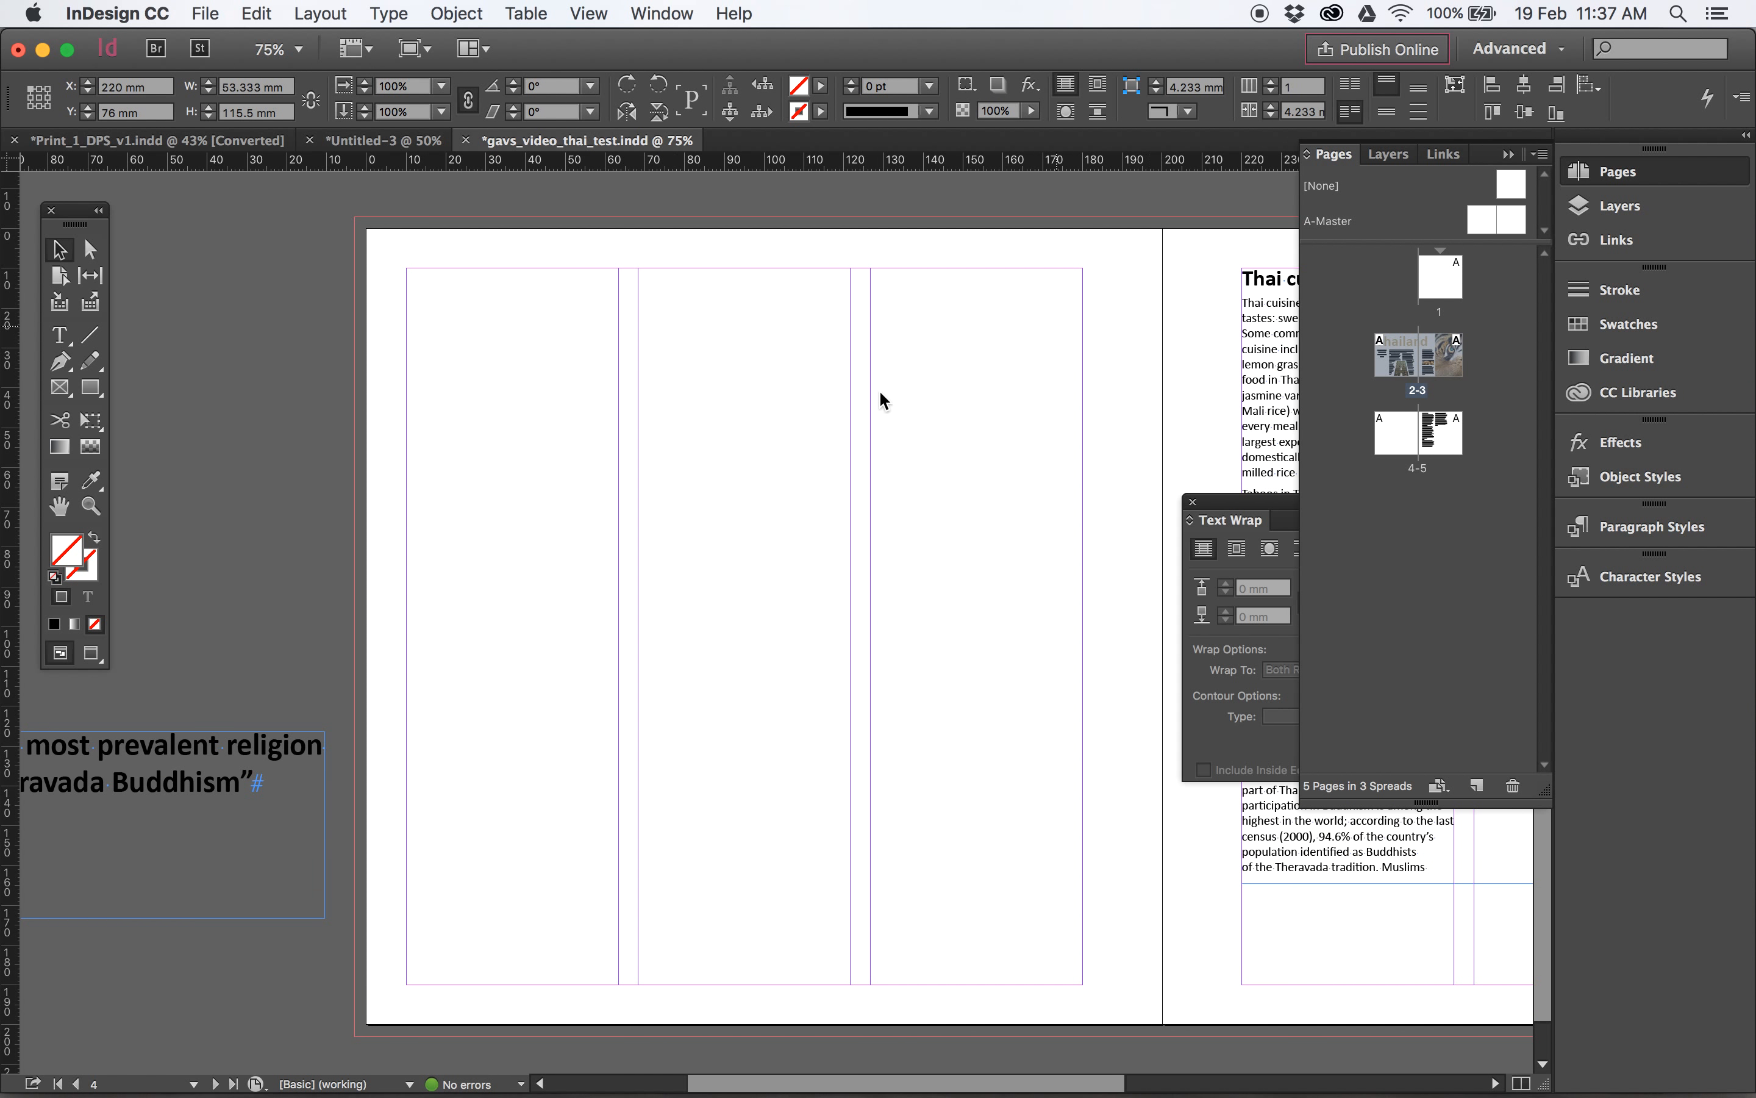
left_click_drag(697, 408, 384, 418)
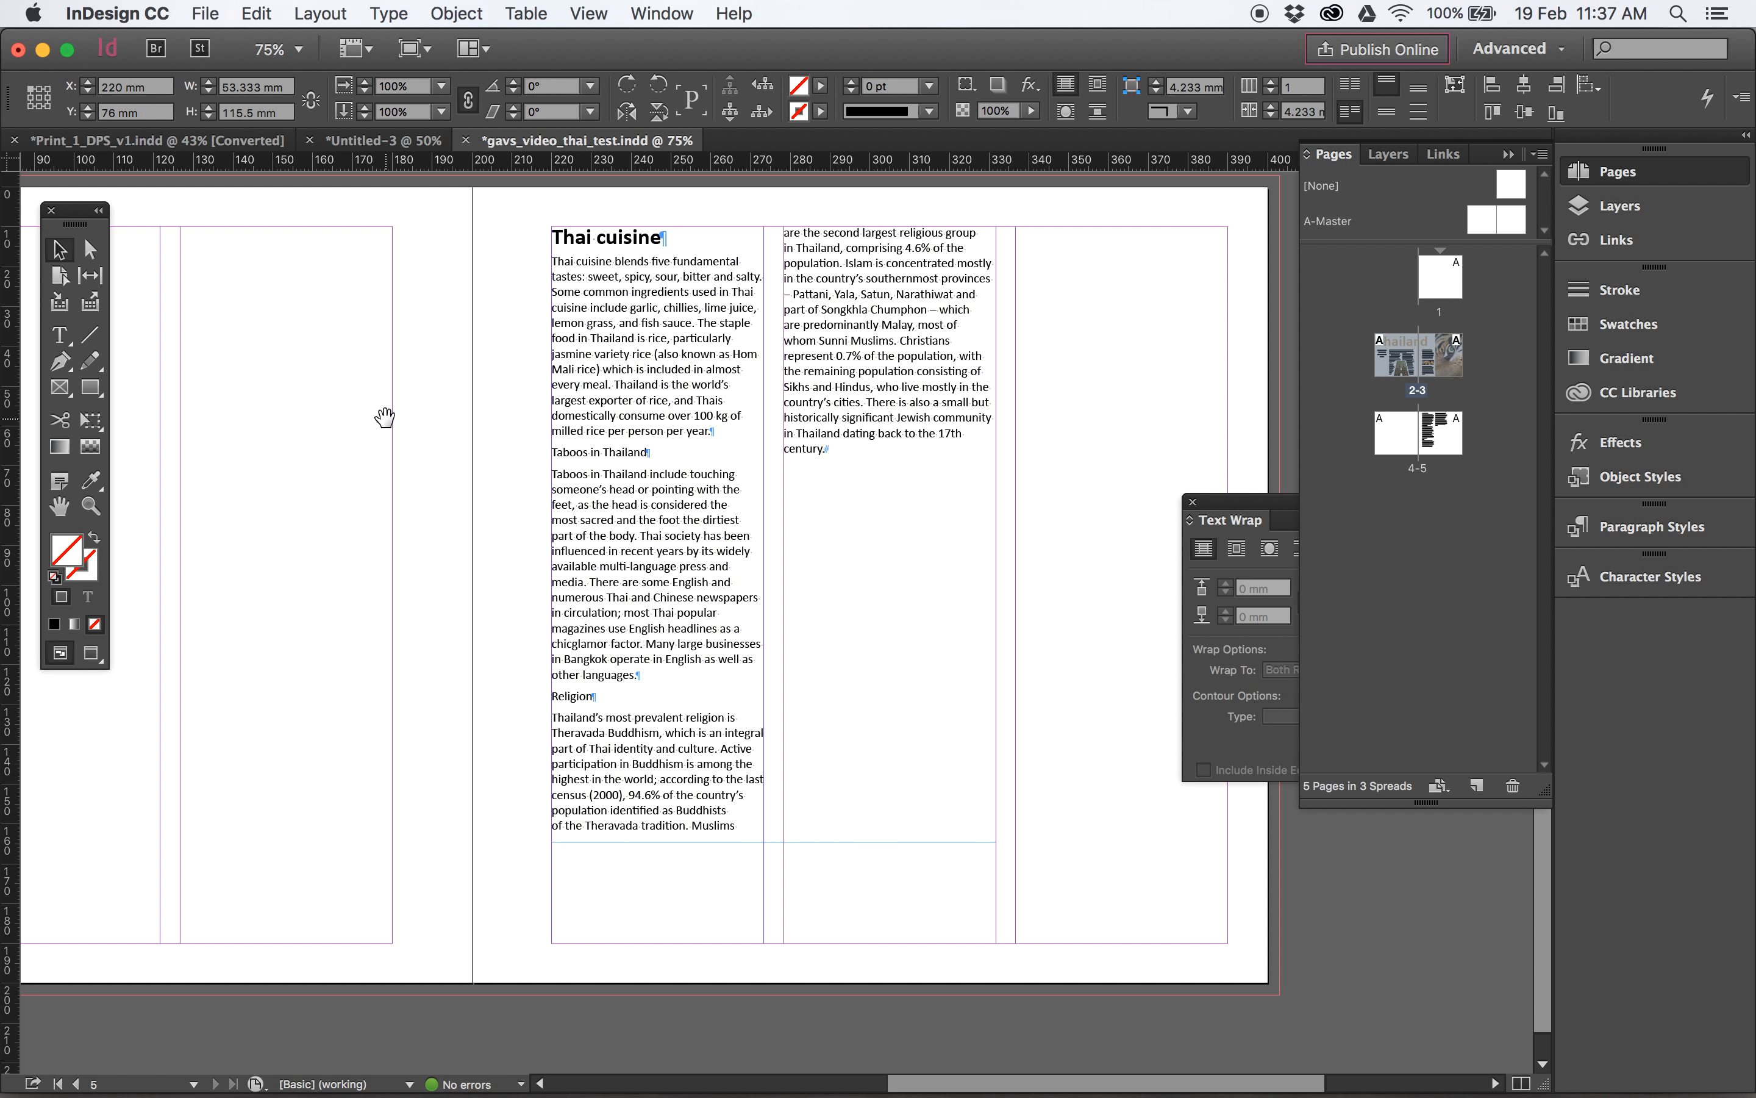
- Set the text frame on page 5 to two columns and shorten it to about 112 mm high
left_click(665, 480)
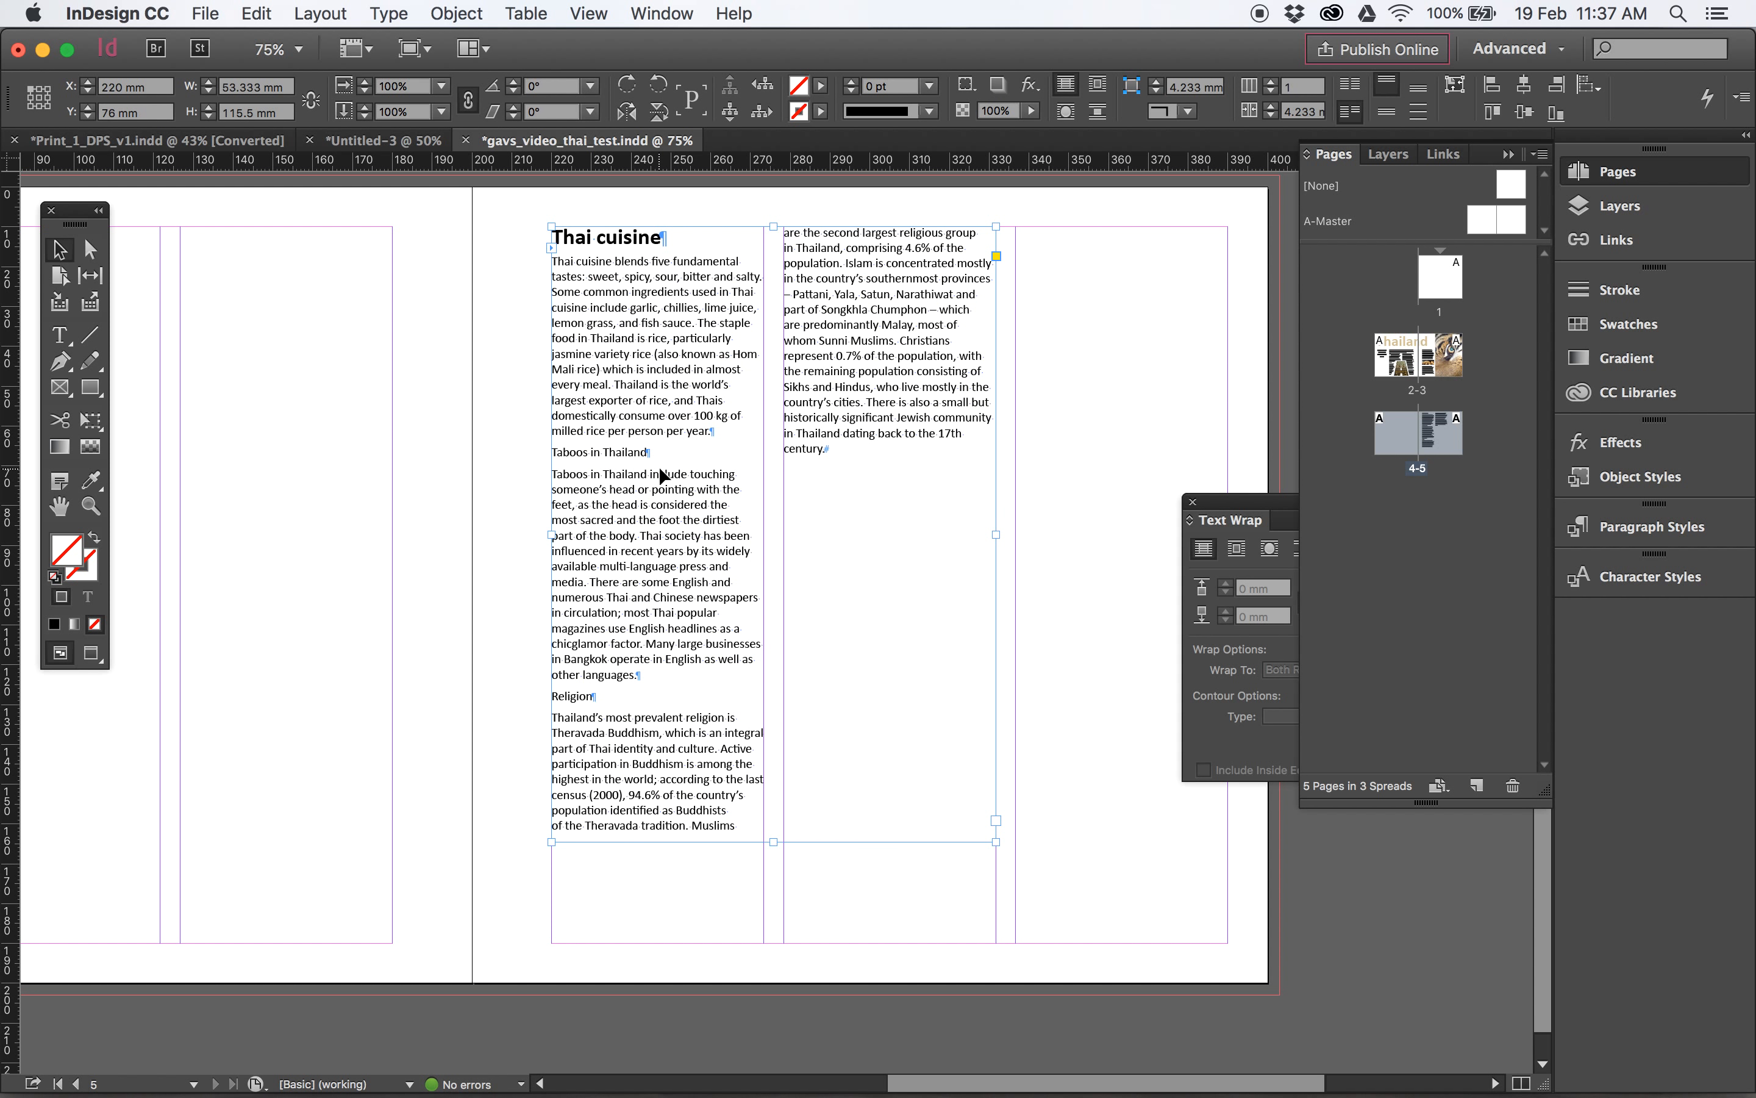
left_click(1270, 83)
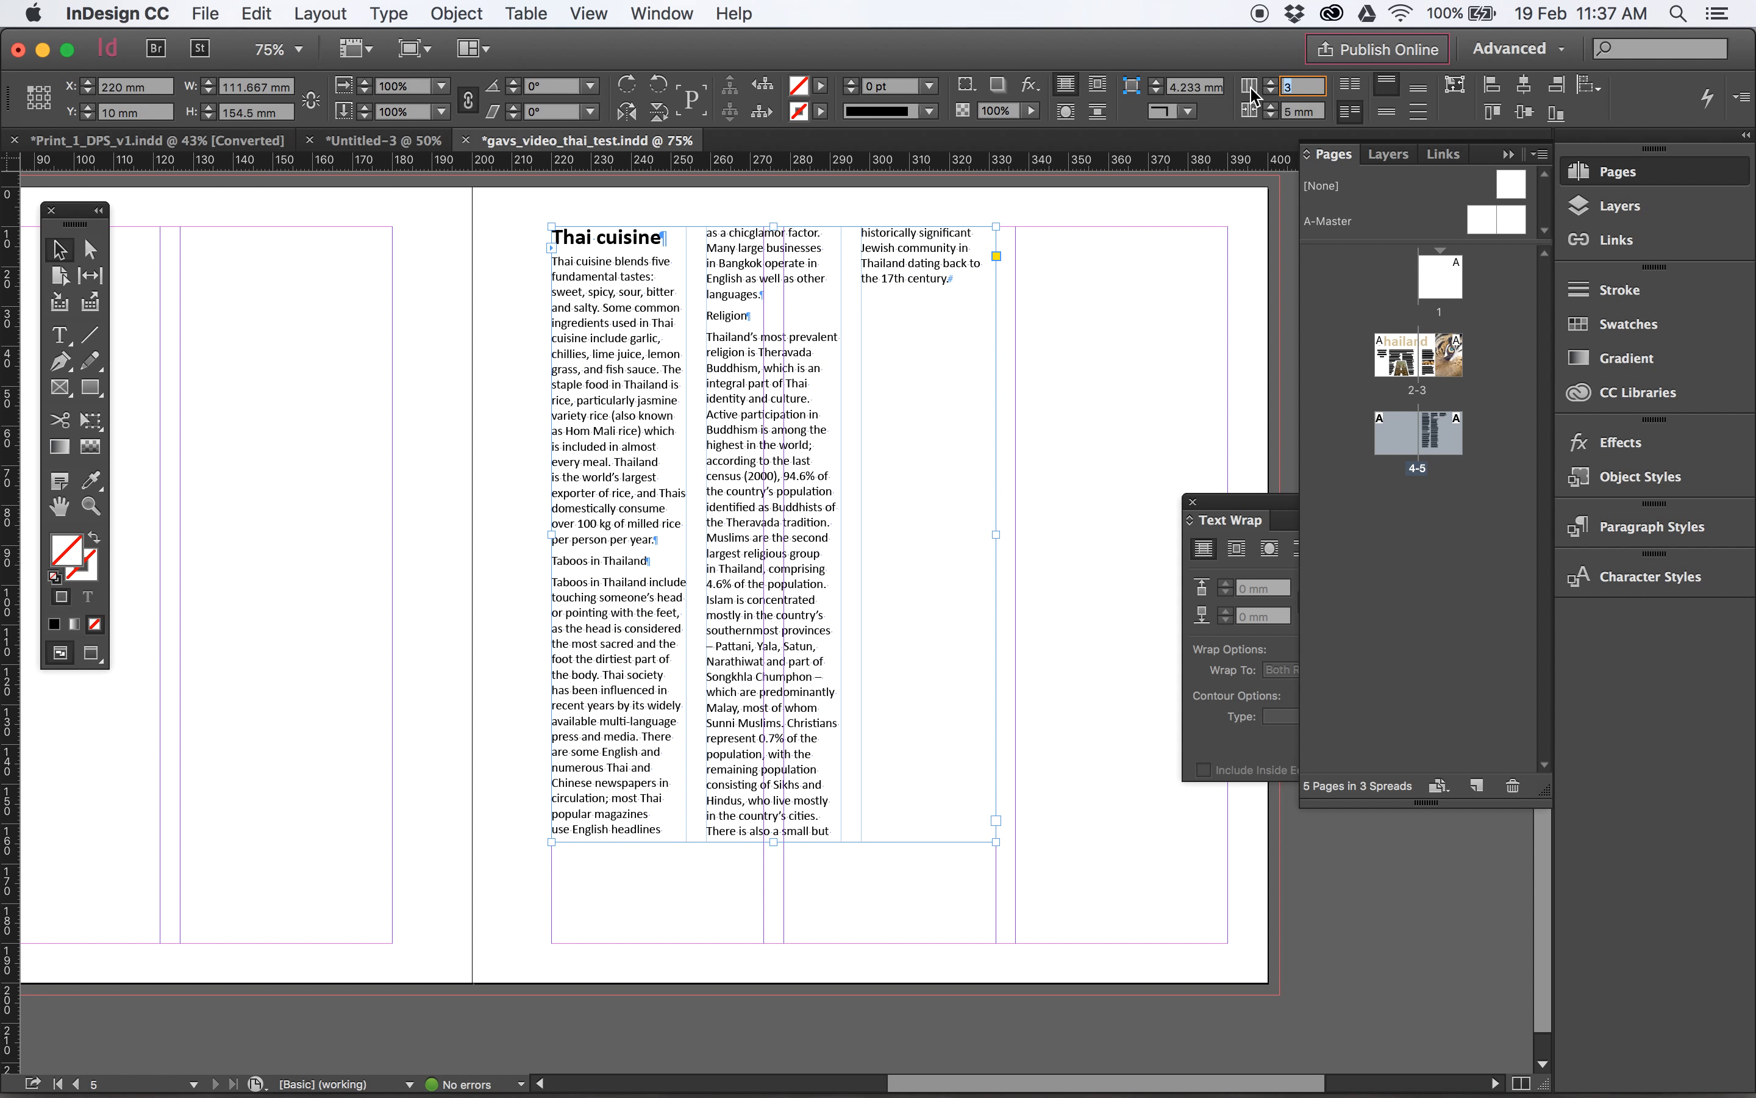
left_click(1270, 93)
left_click_drag(776, 846, 798, 697)
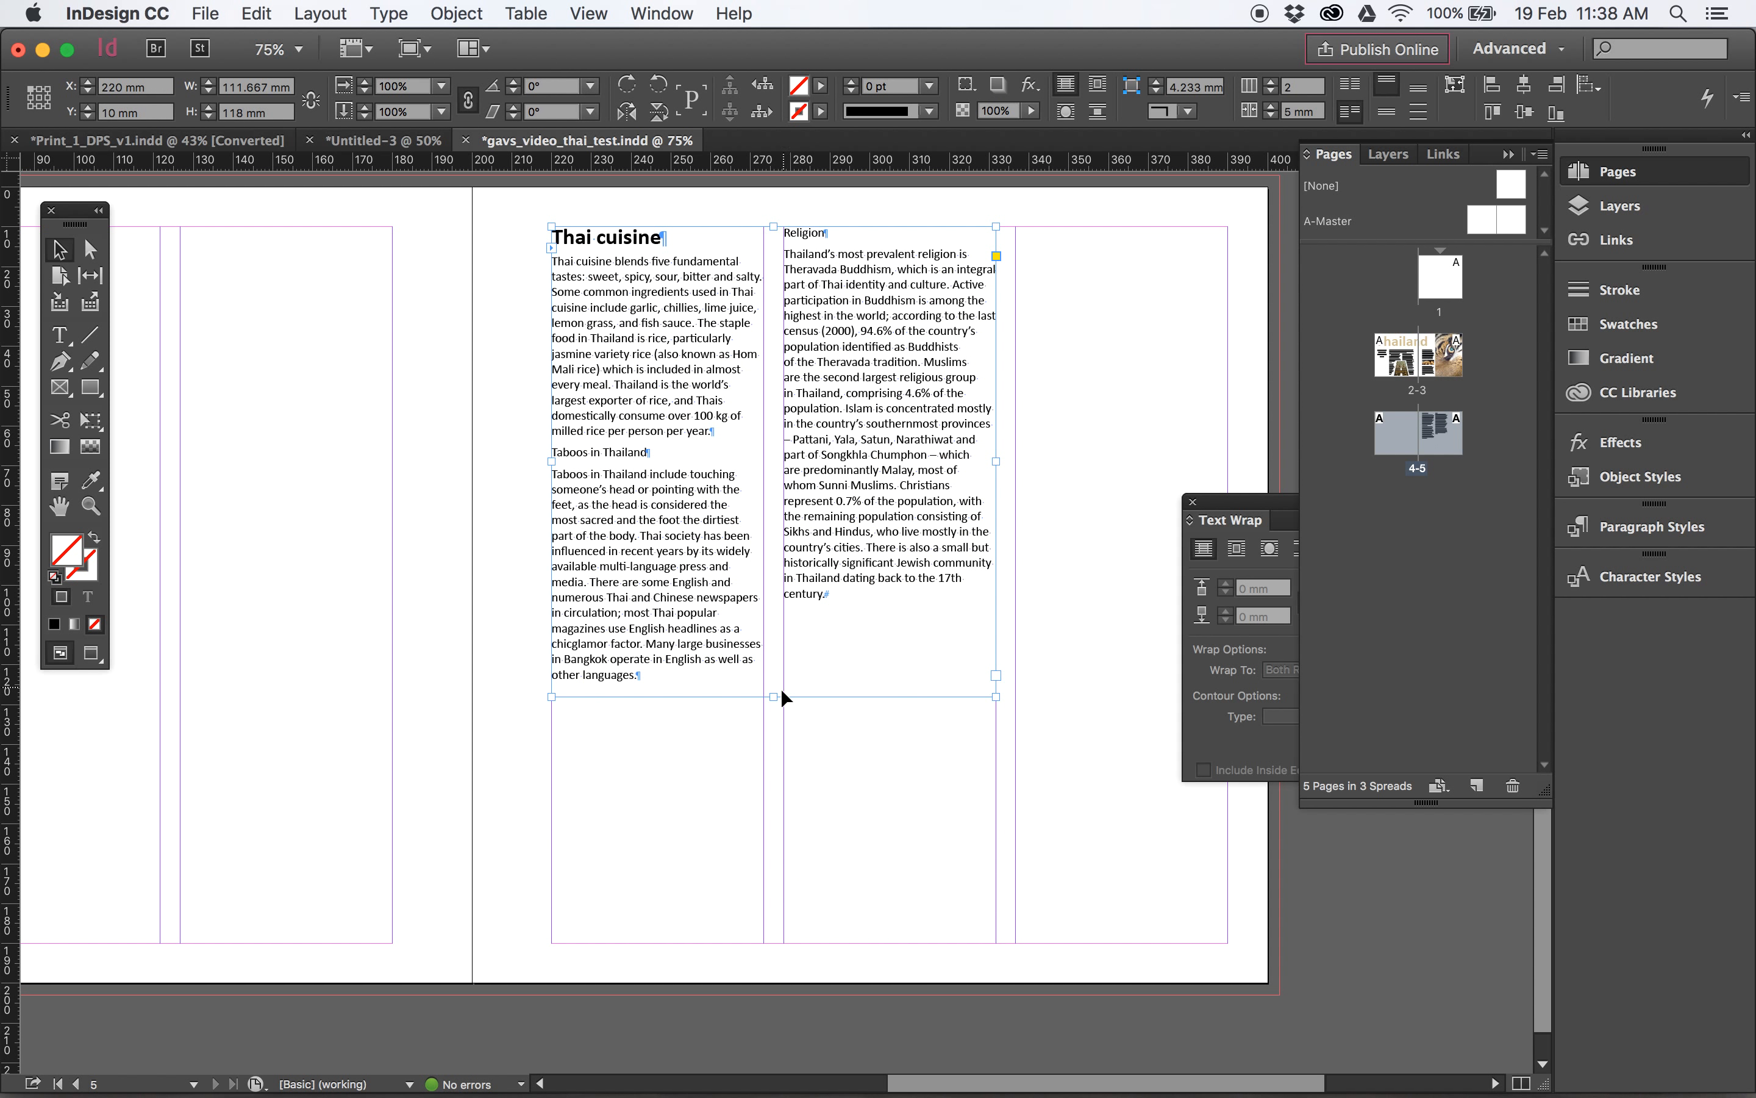
left_click_drag(776, 698, 774, 672)
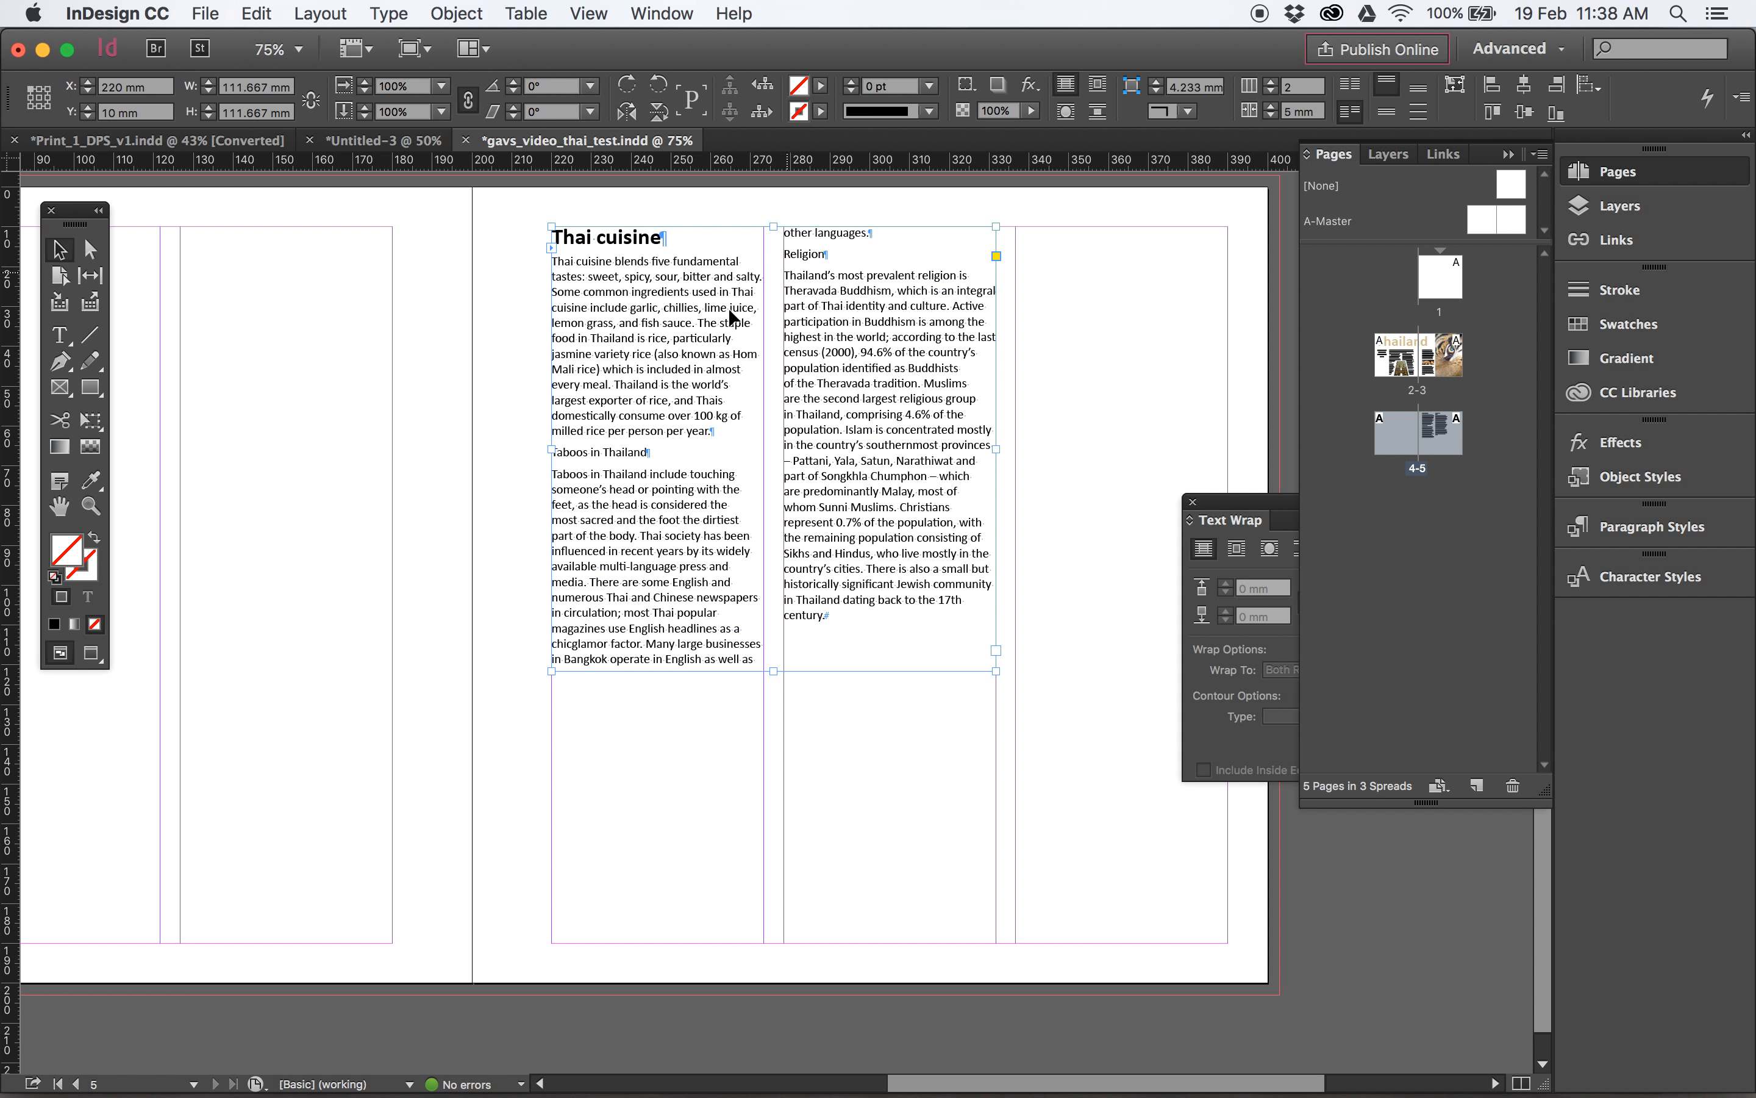
- Copy the formatting of the "Thai cuisine" heading onto the "Taboos in Thailand" line with the Eyedropper
double_click(591, 457)
left_click_drag(577, 232, 617, 243)
left_click(34, 84)
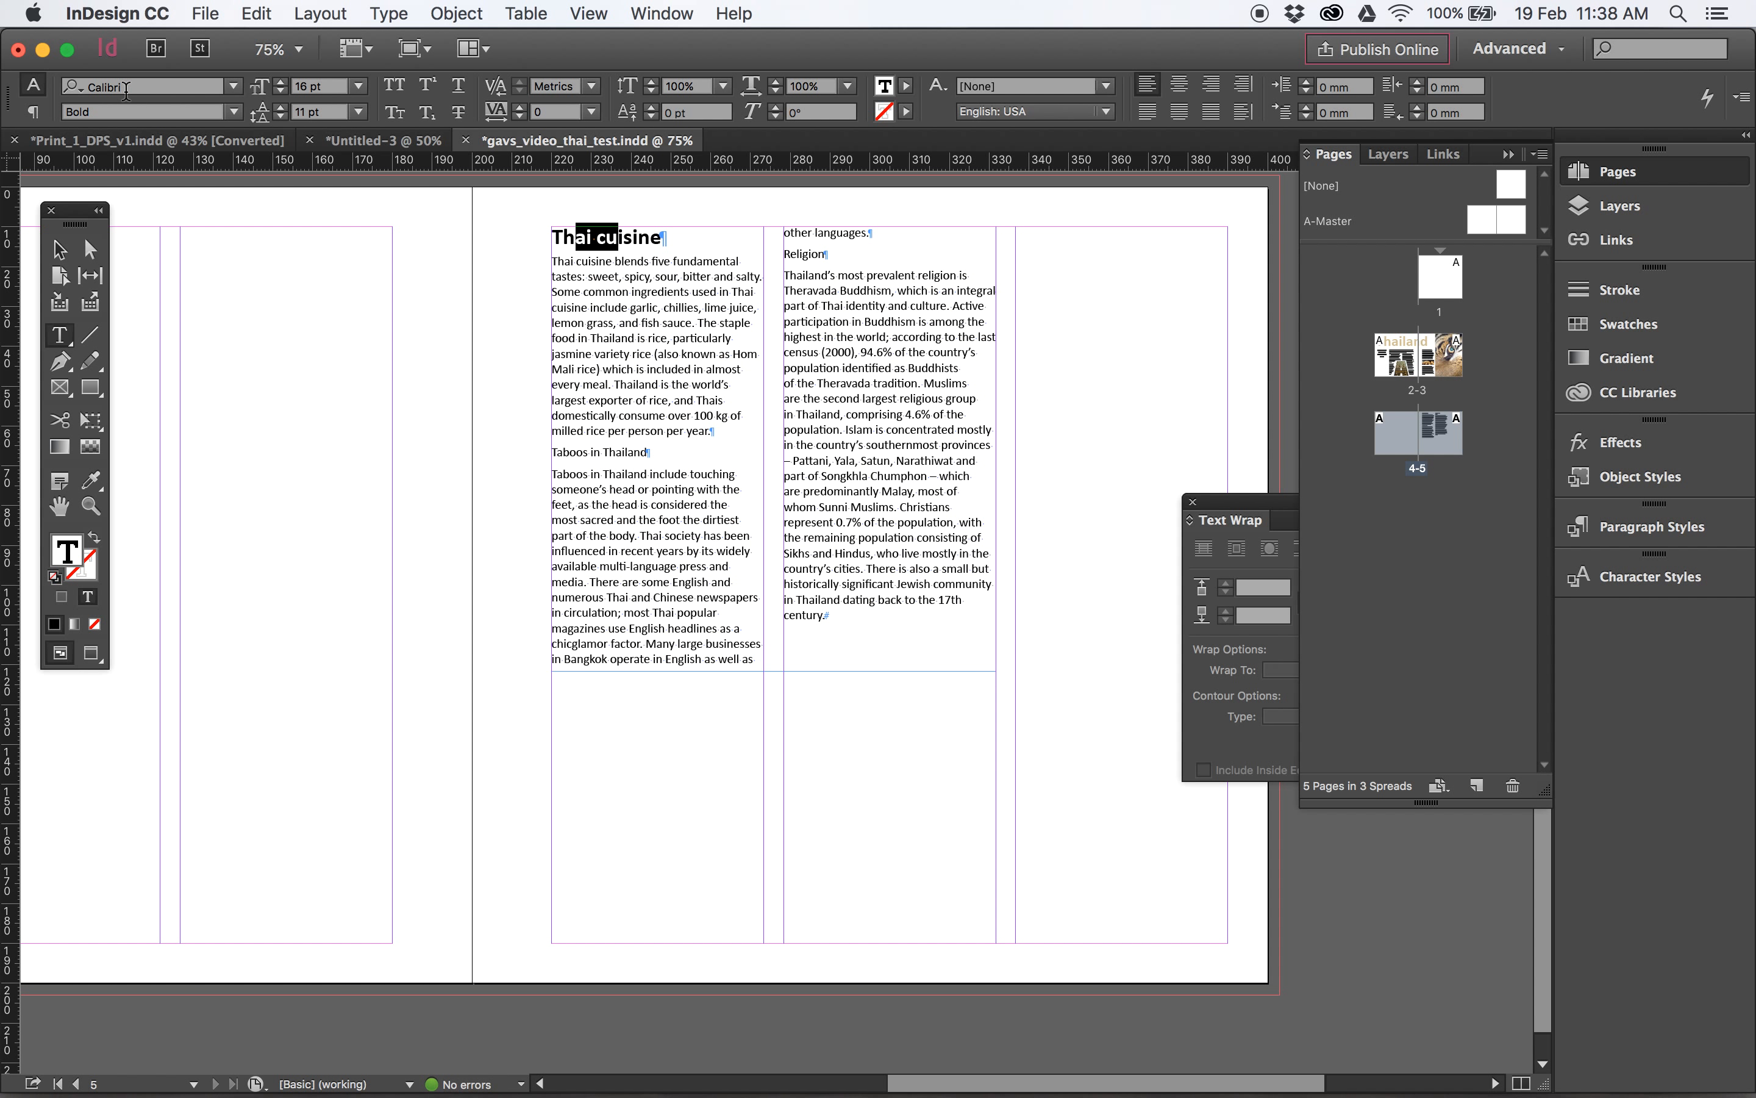
triple_click(622, 236)
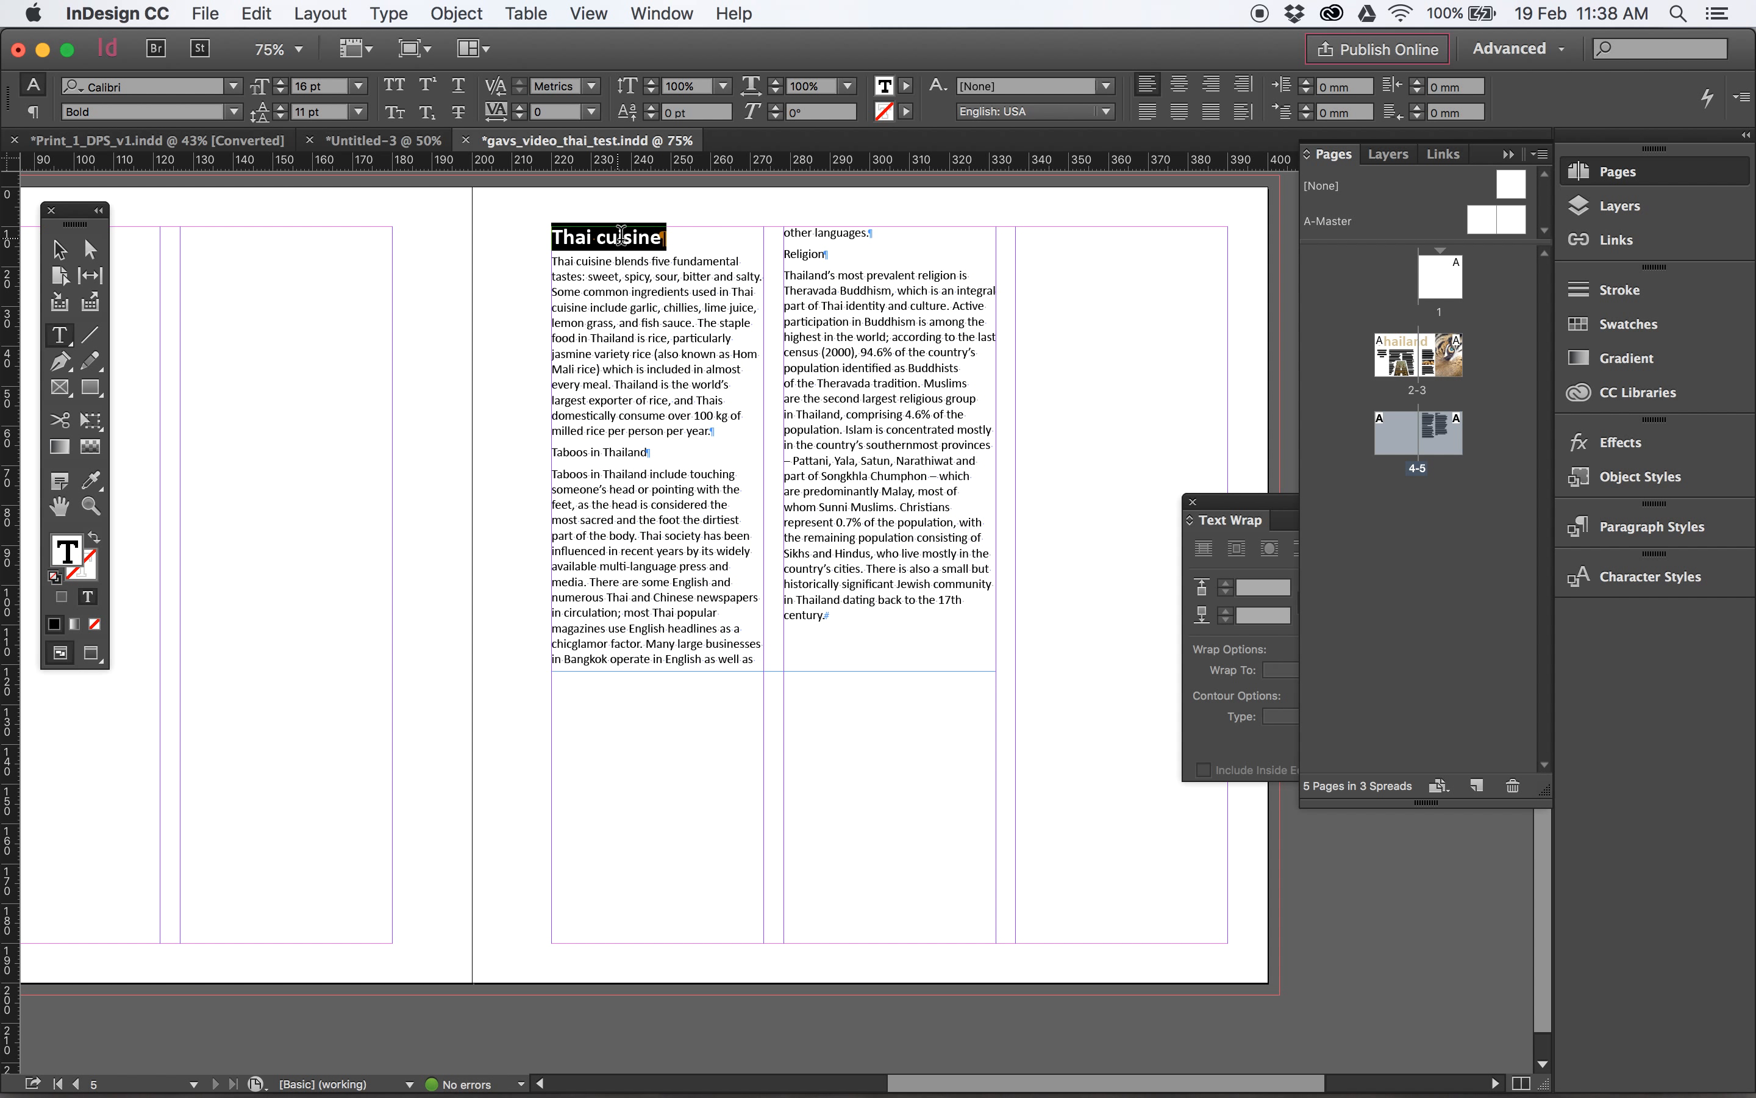
triple_click(591, 449)
left_click(91, 480)
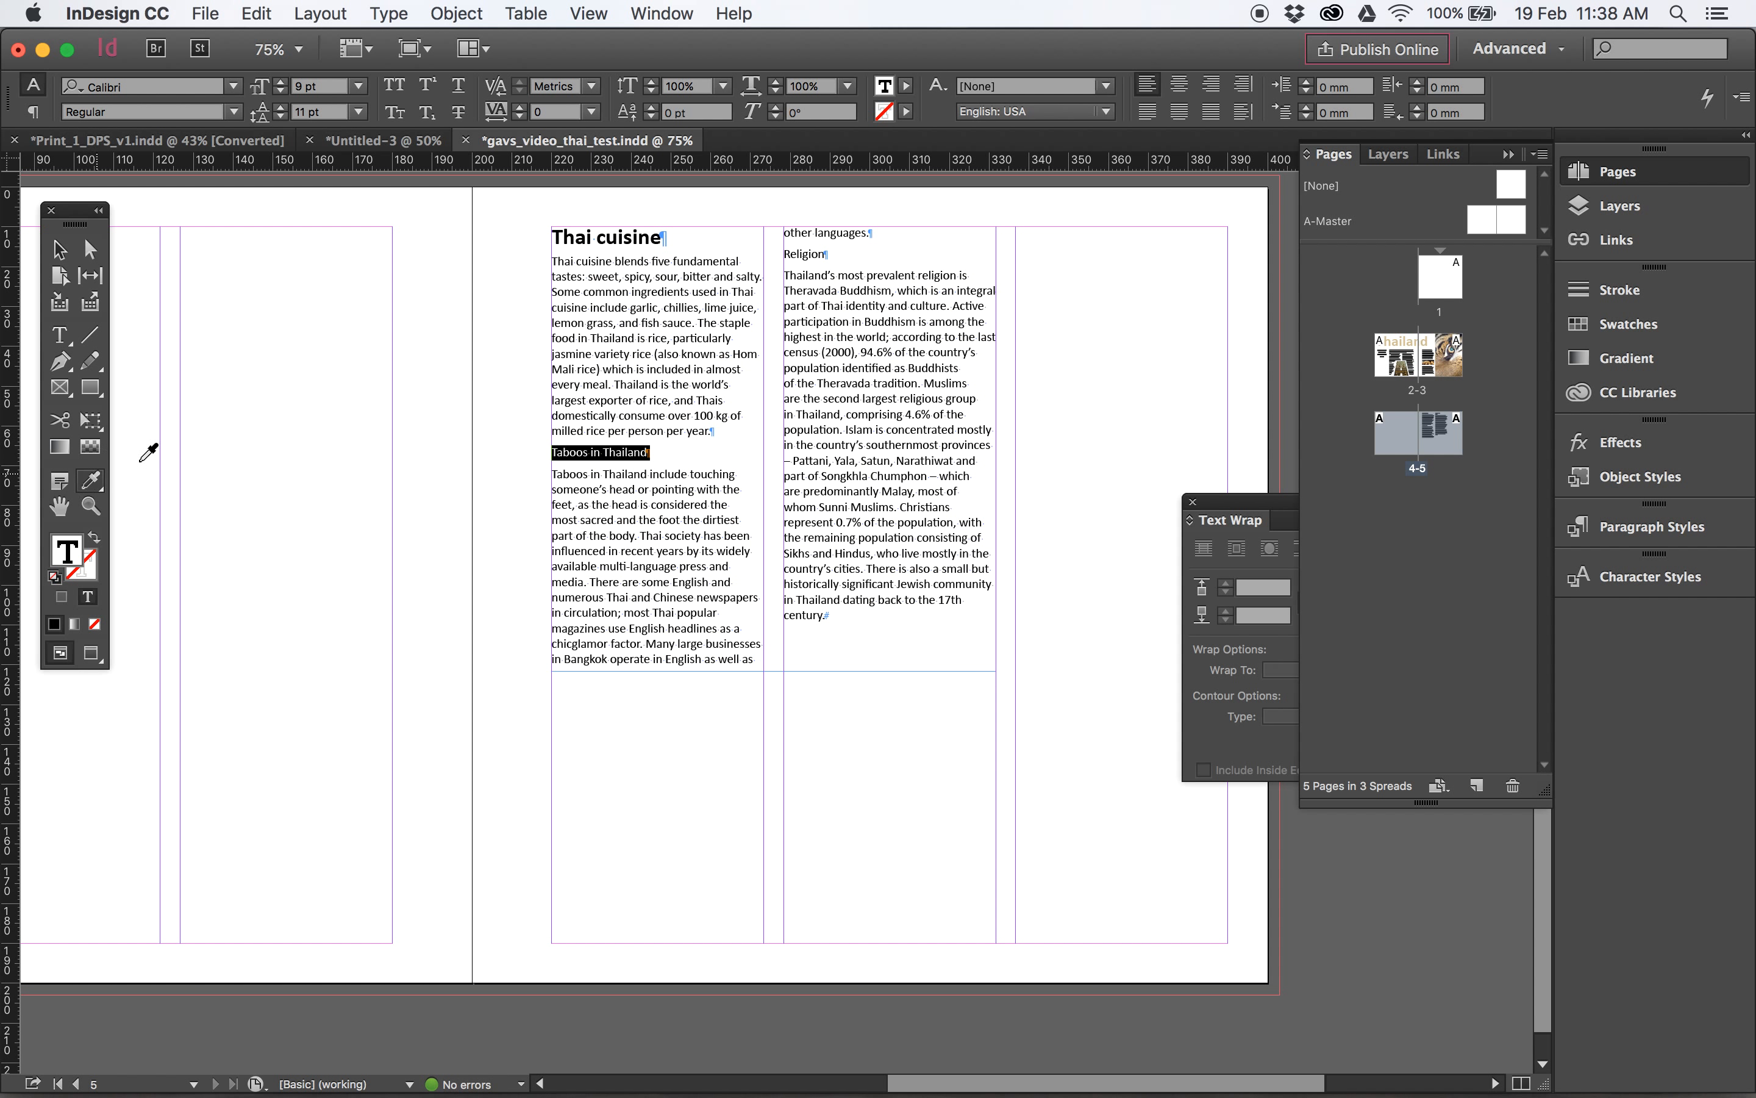
left_click(611, 233)
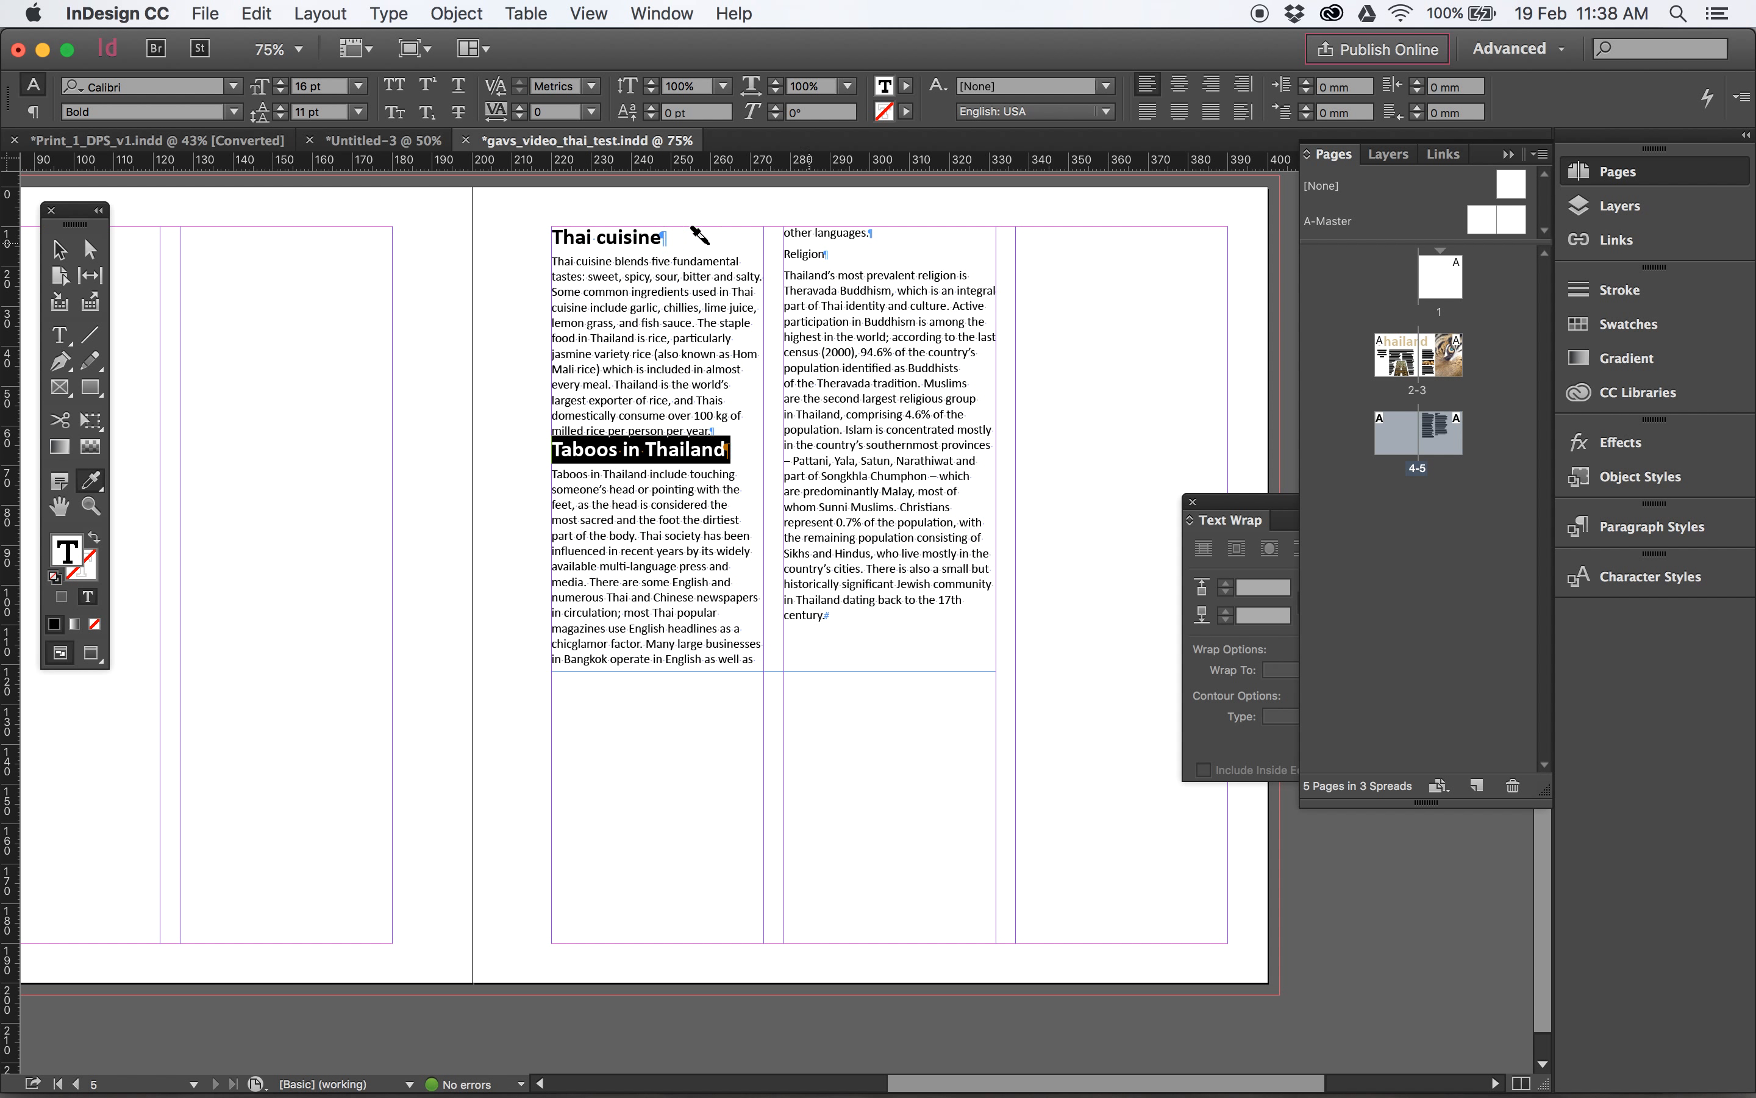
- Set the space before and the space after the "Taboos in Thailand" heading to 3 mm each
left_click(59, 334)
left_click(650, 455)
left_click_drag(602, 454, 655, 450)
left_click(748, 450)
double_click(747, 448)
left_click(592, 448)
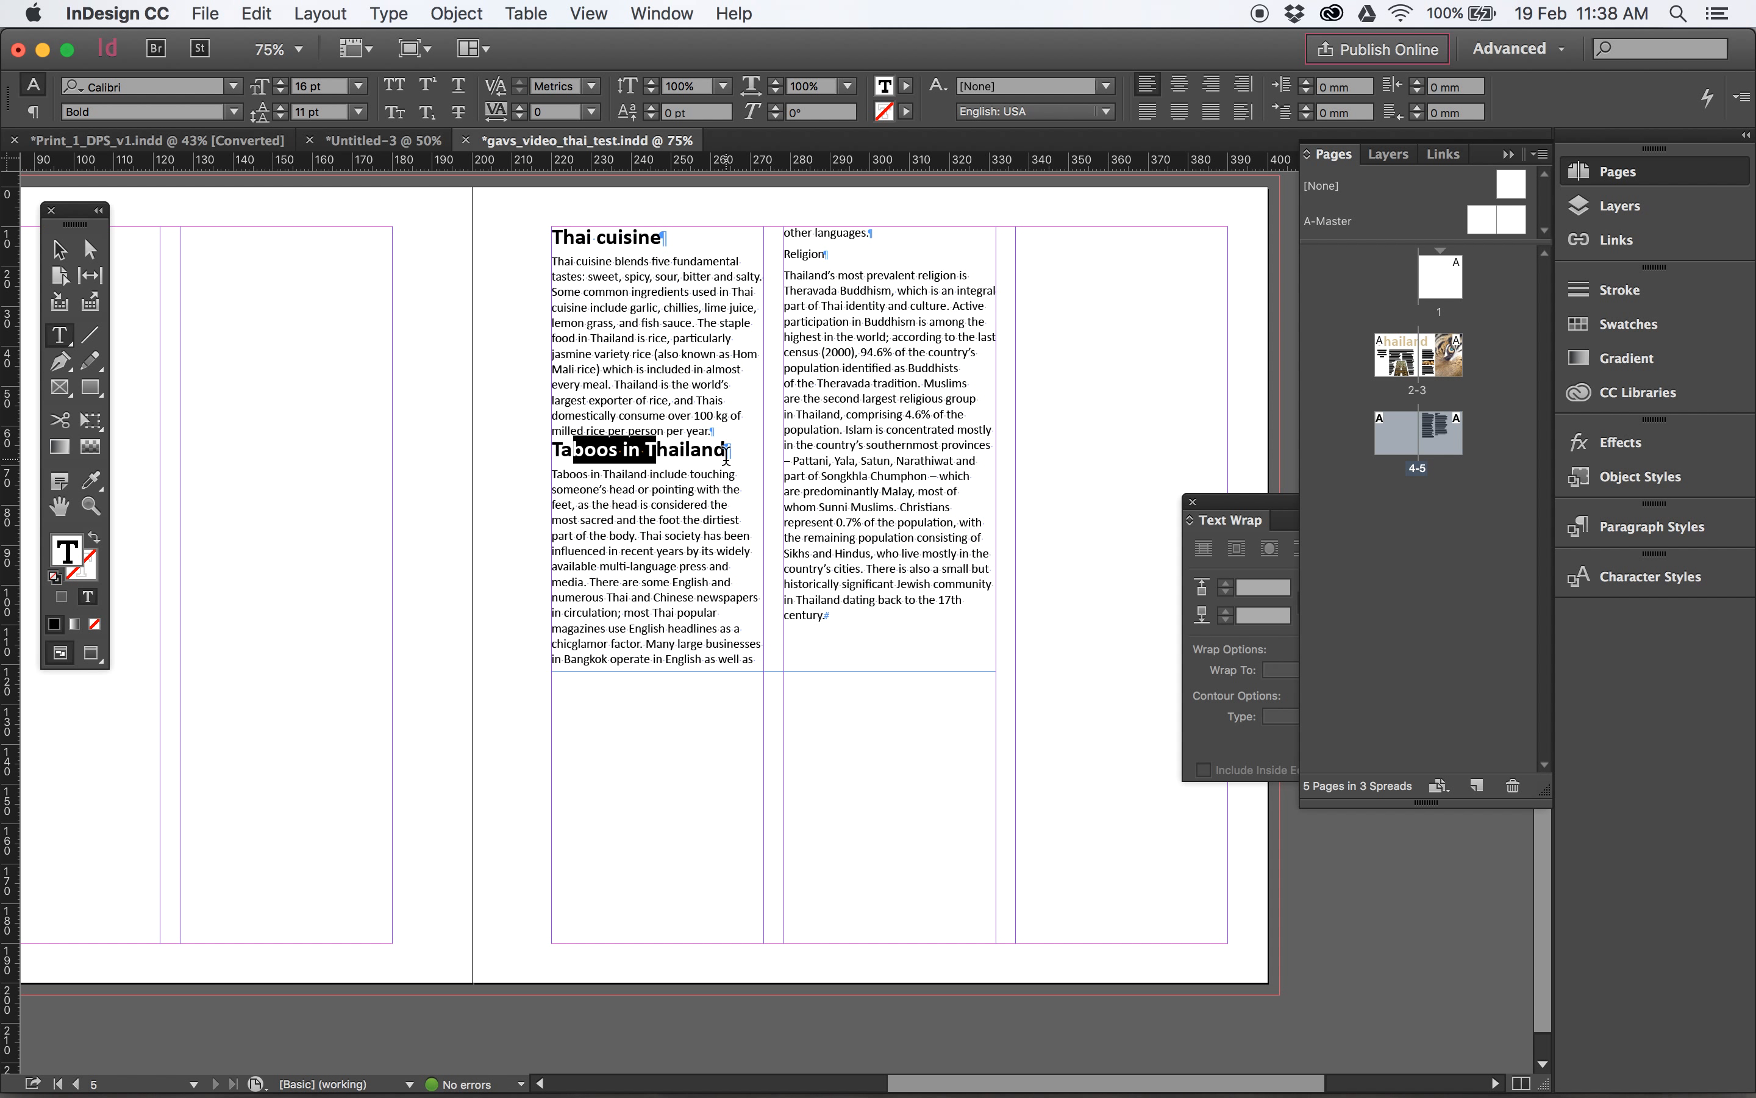
left_click(32, 115)
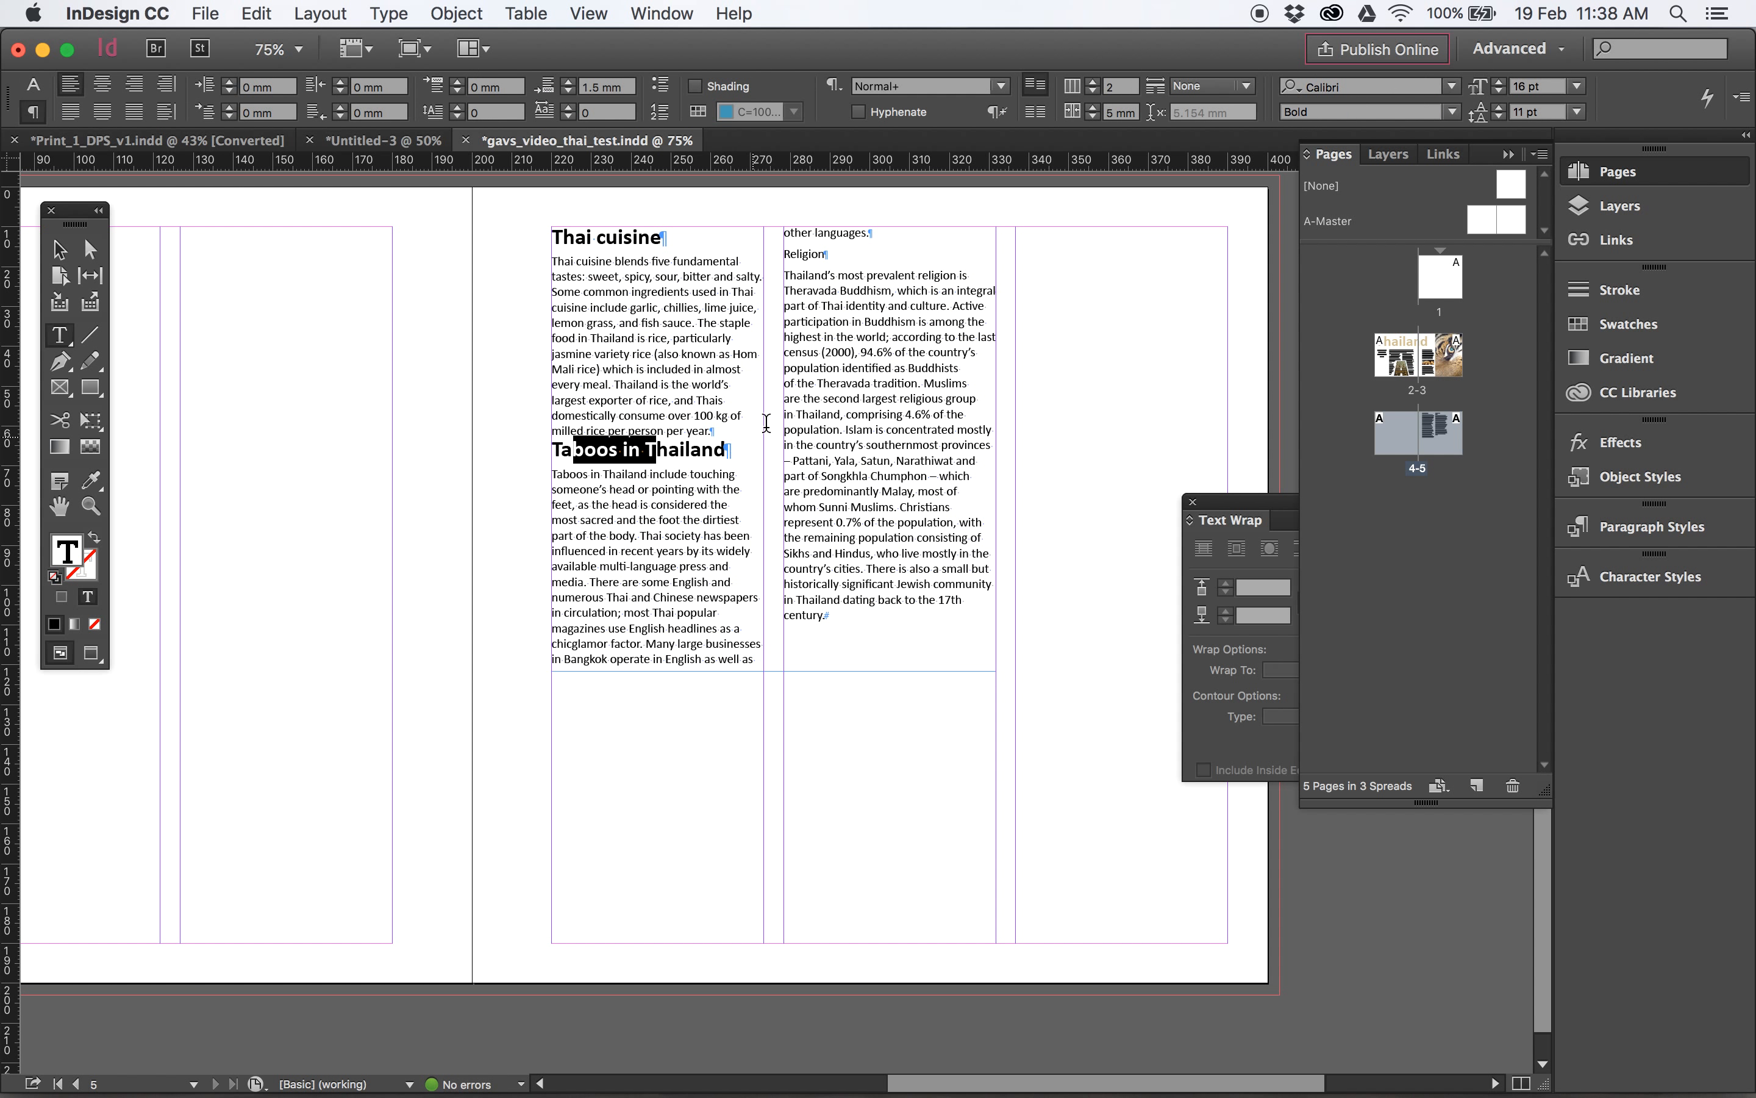
left_click(458, 83)
left_click(458, 82)
left_click(458, 83)
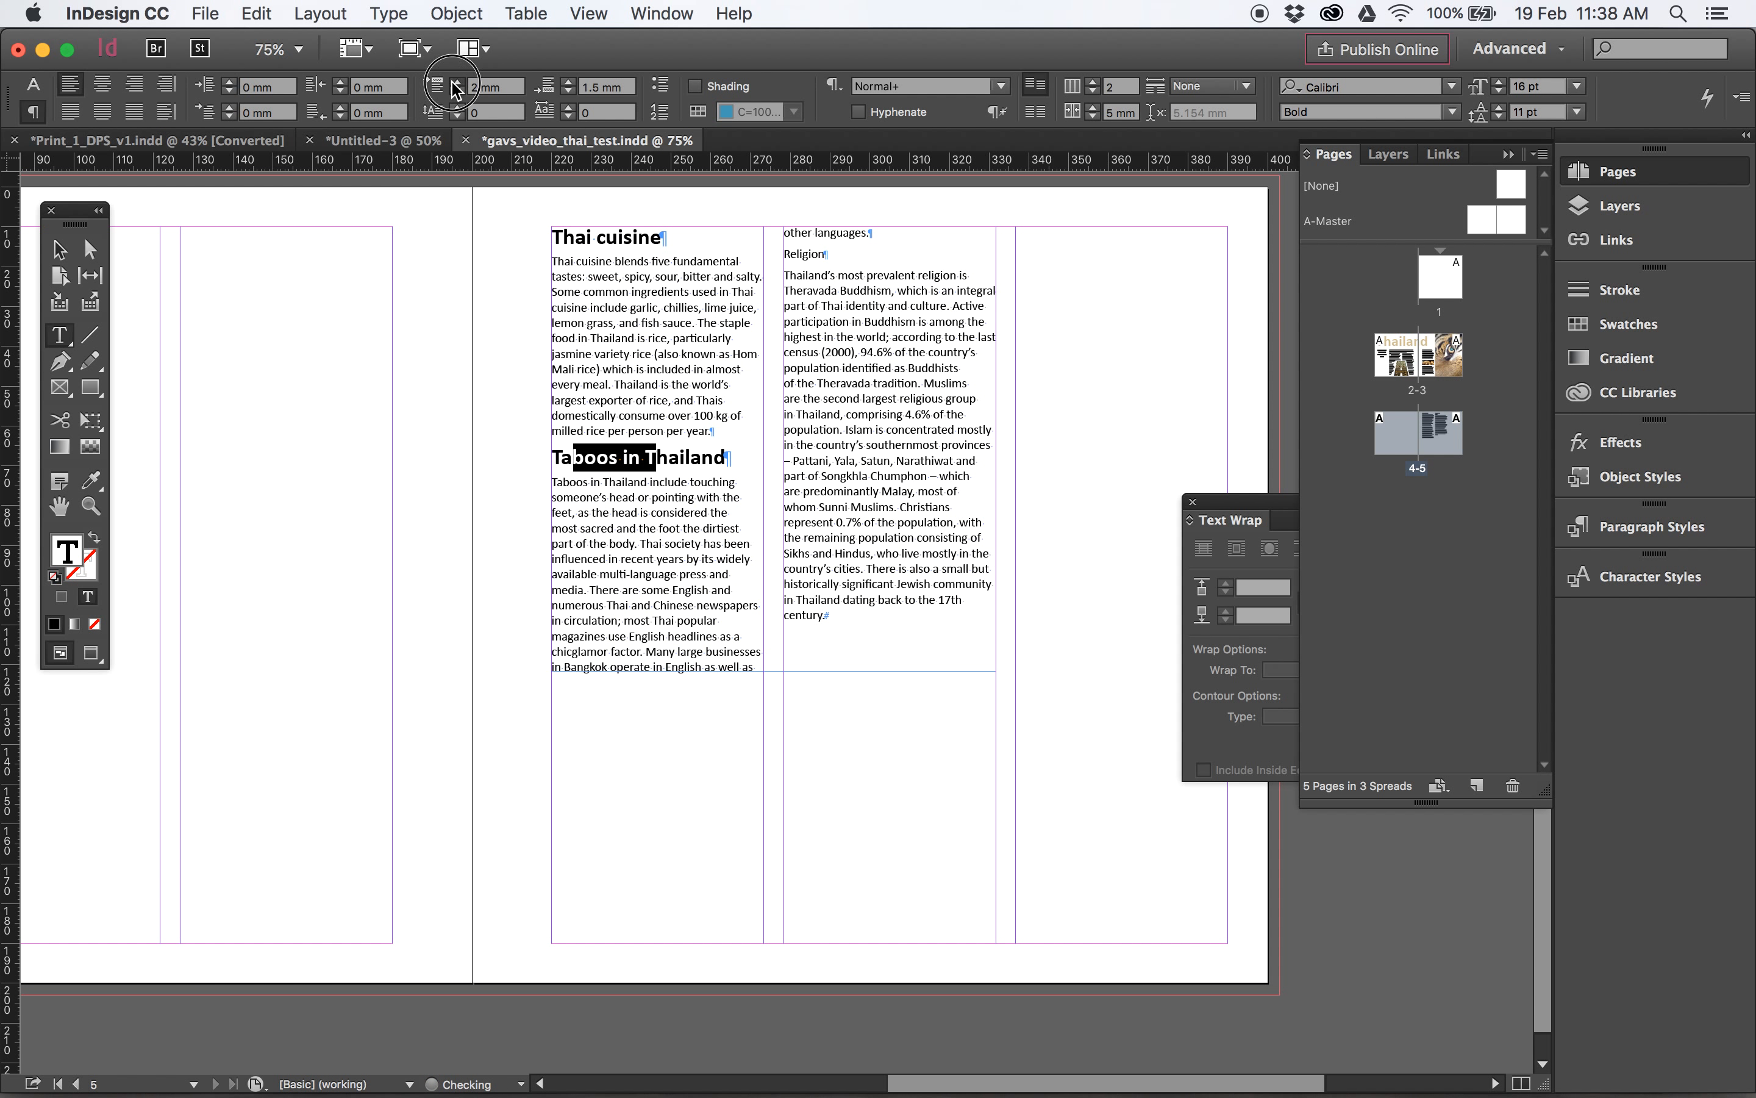
left_click(569, 83)
left_click(568, 82)
left_click(642, 465)
triple_click(641, 464)
- Apply the "Taboos in Thailand" heading's formatting to the "Religion" line with the Eyedropper
triple_click(805, 268)
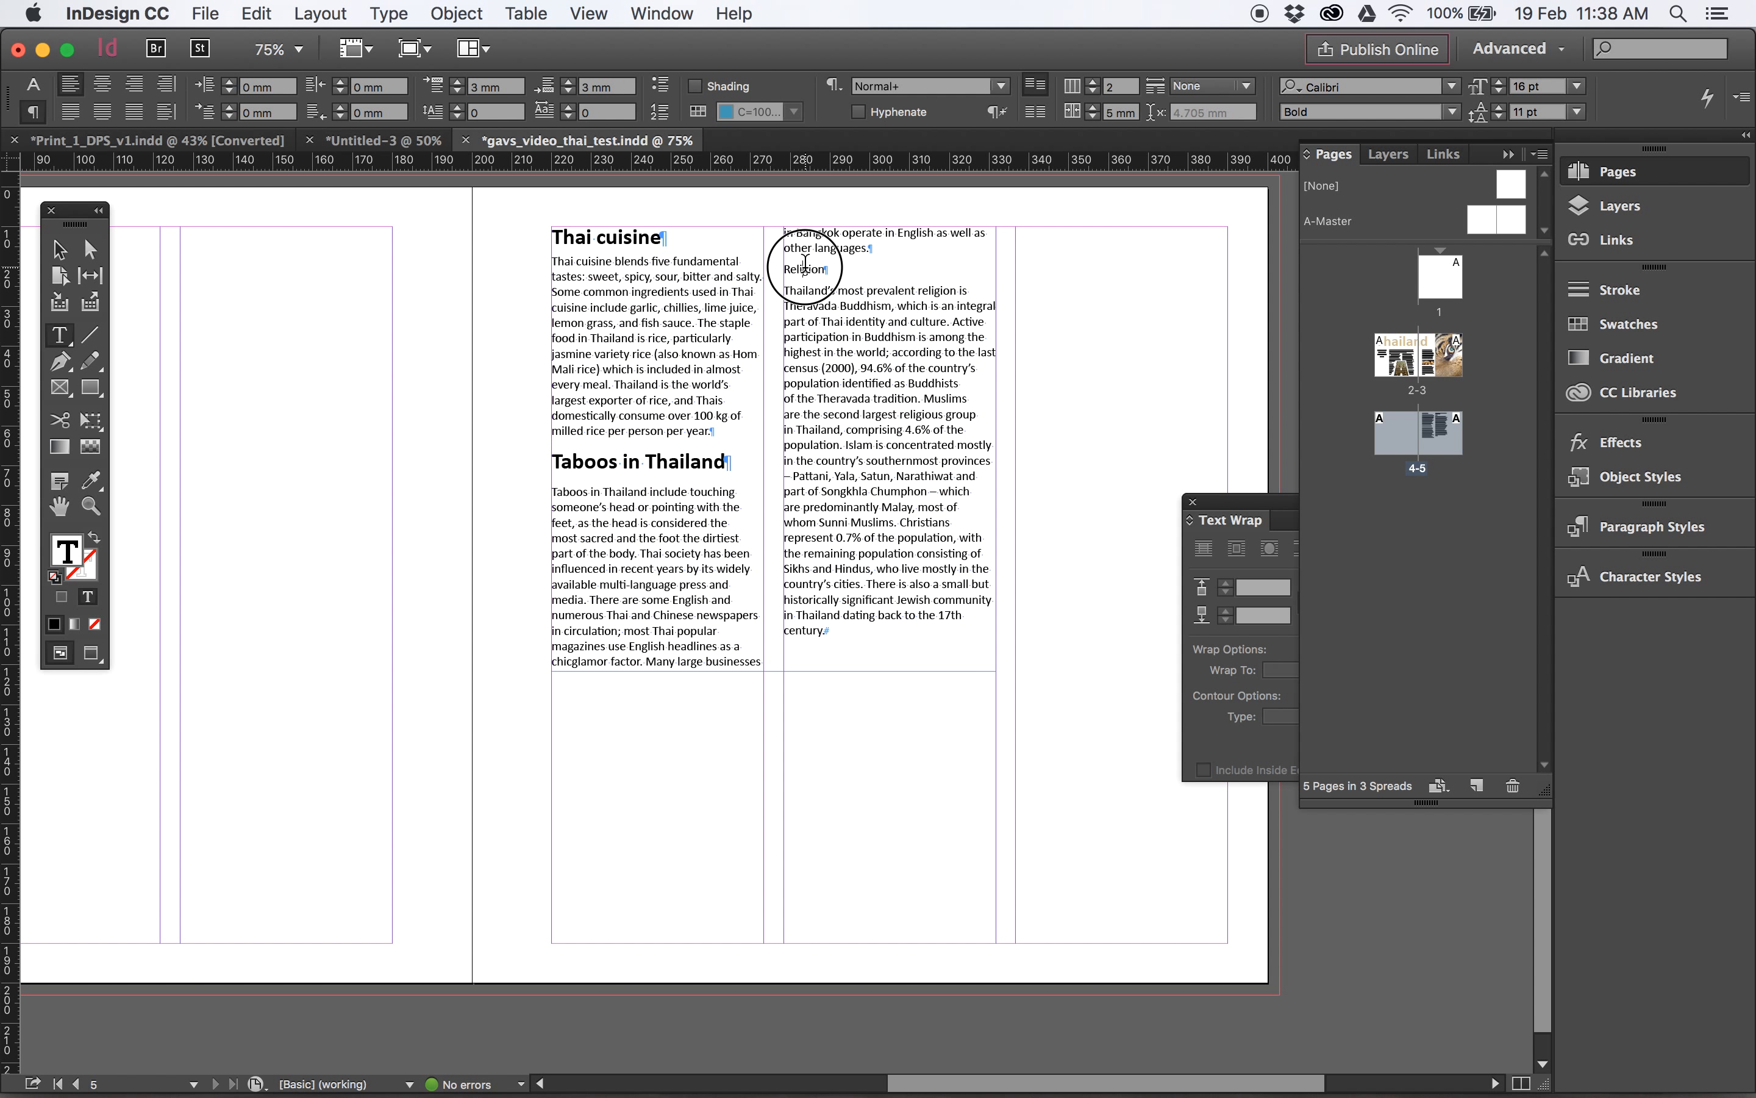
left_click(90, 480)
left_click(665, 468)
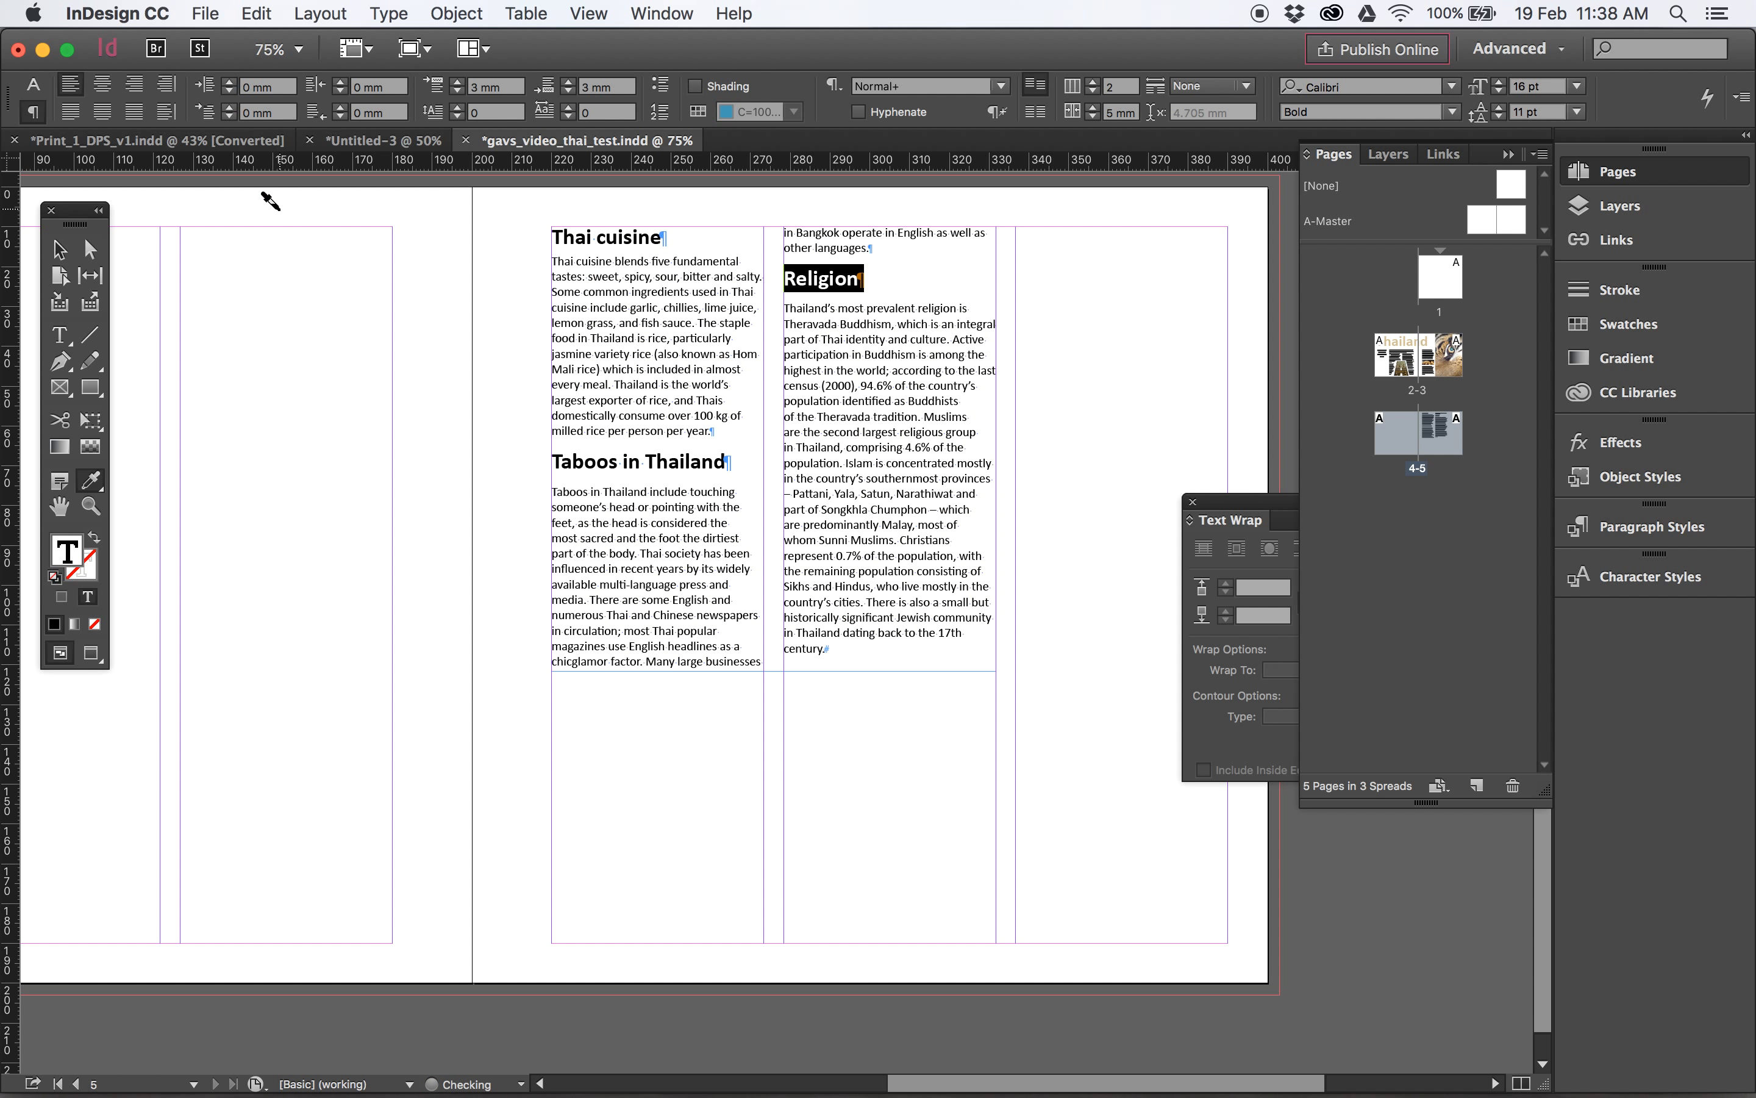
- Deselect the text, preview the spread without guides and return to the normal view
left_click(60, 249)
left_click(237, 269)
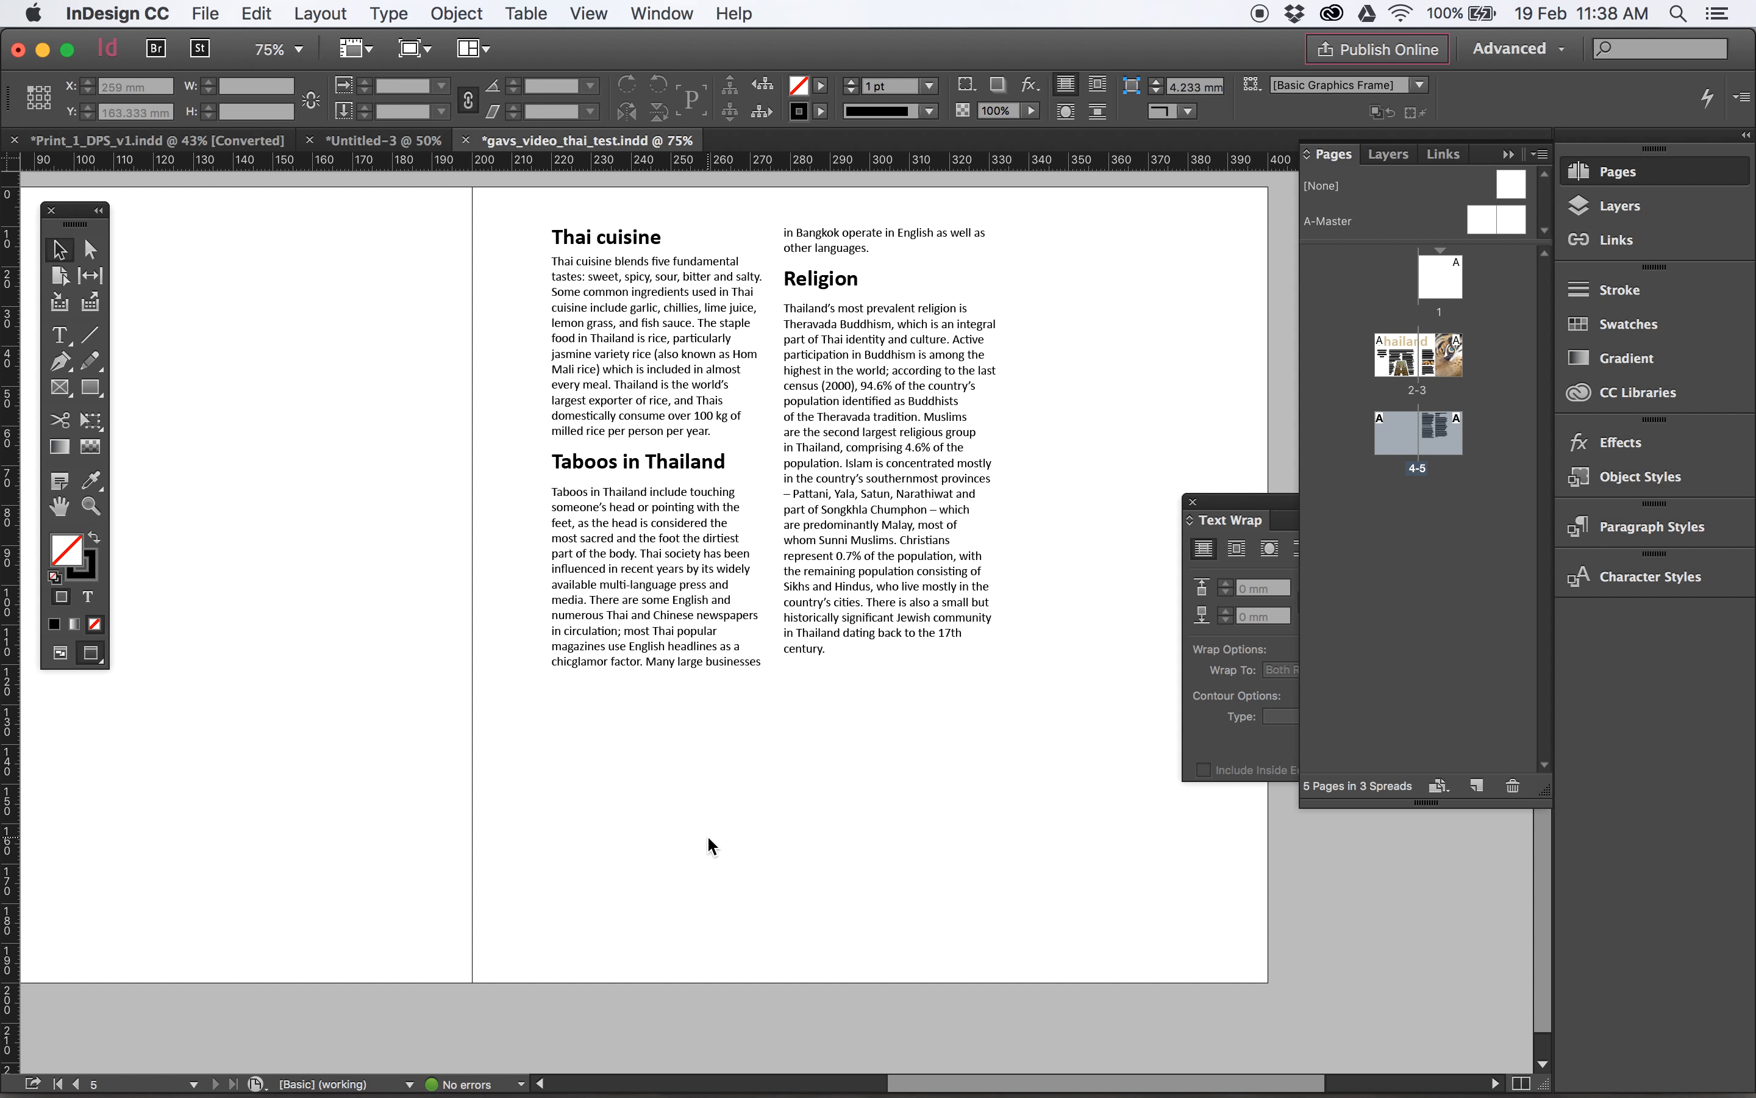
left_click(89, 654)
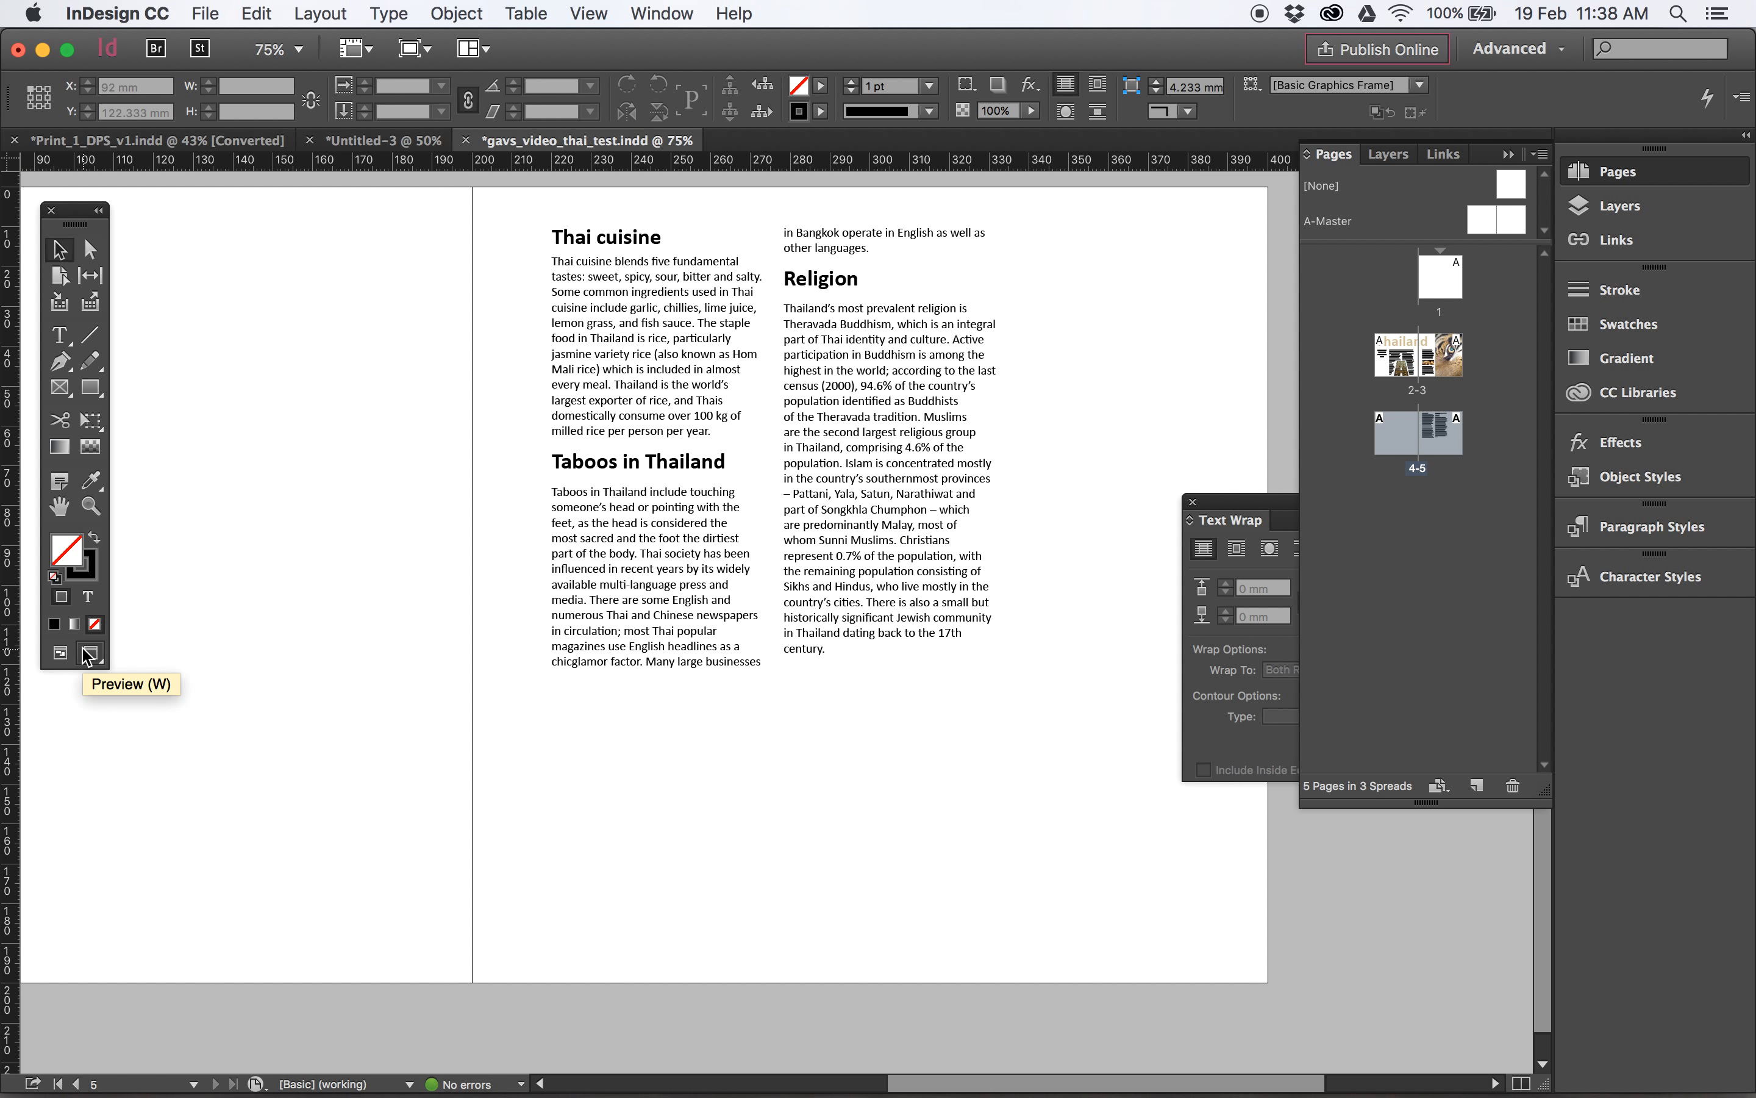
left_click(89, 654)
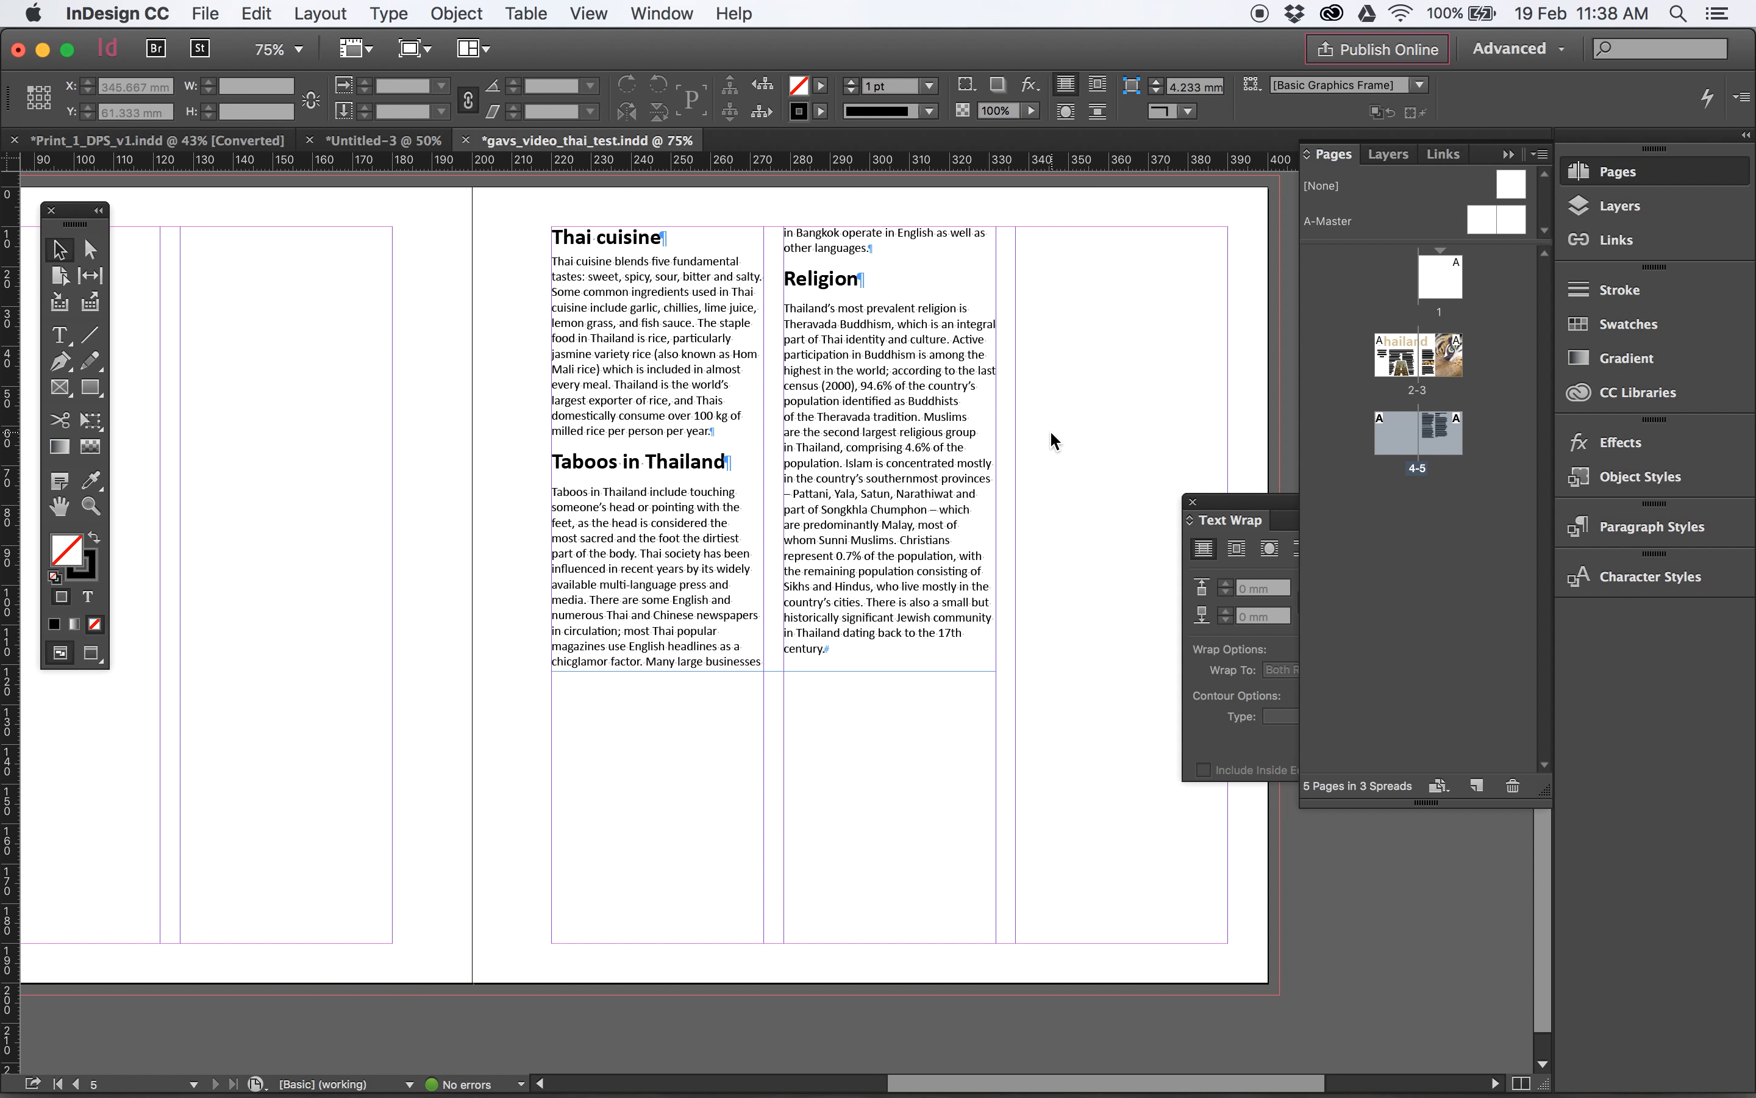
- Draw a rectangular picture frame over page 5's outer column, extended to the bleed edges, about 66.5 by 206 mm
key("super+minus")
key("super+minus")
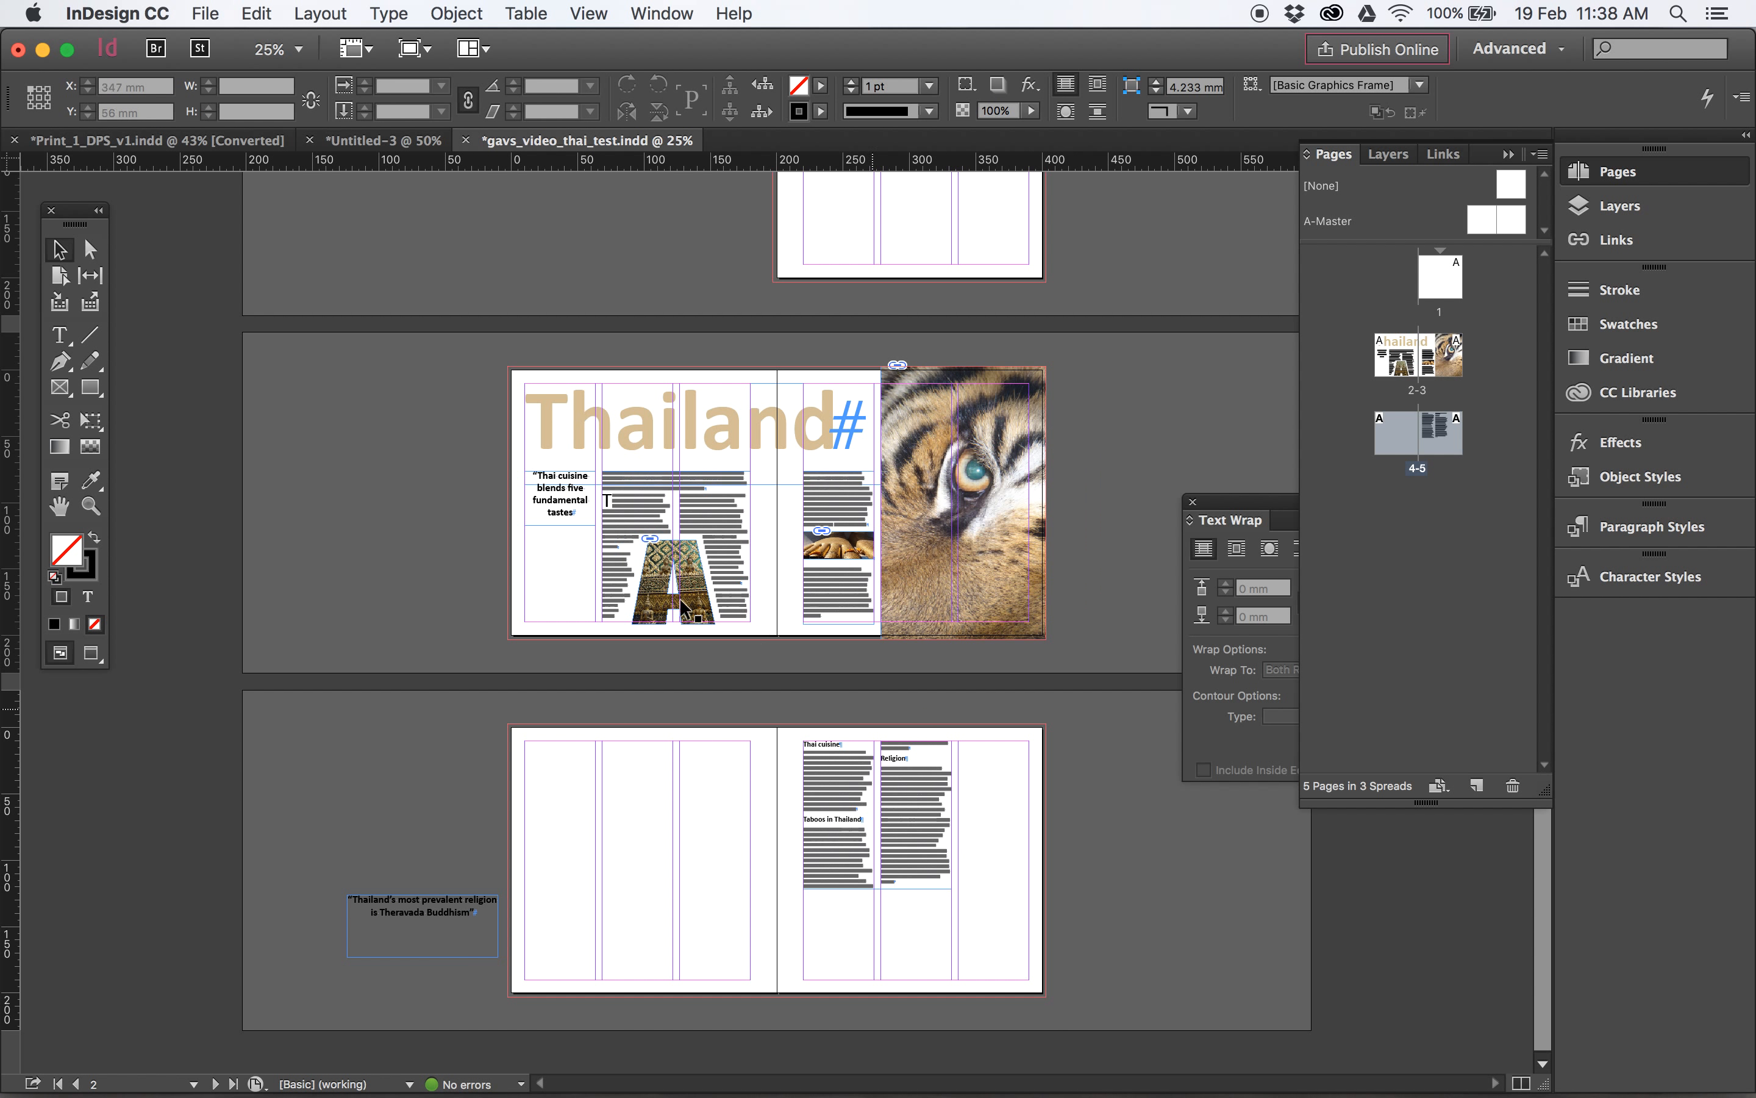
left_click(88, 387)
left_click_drag(962, 726, 1061, 953)
left_click_drag(897, 708, 1223, 1049)
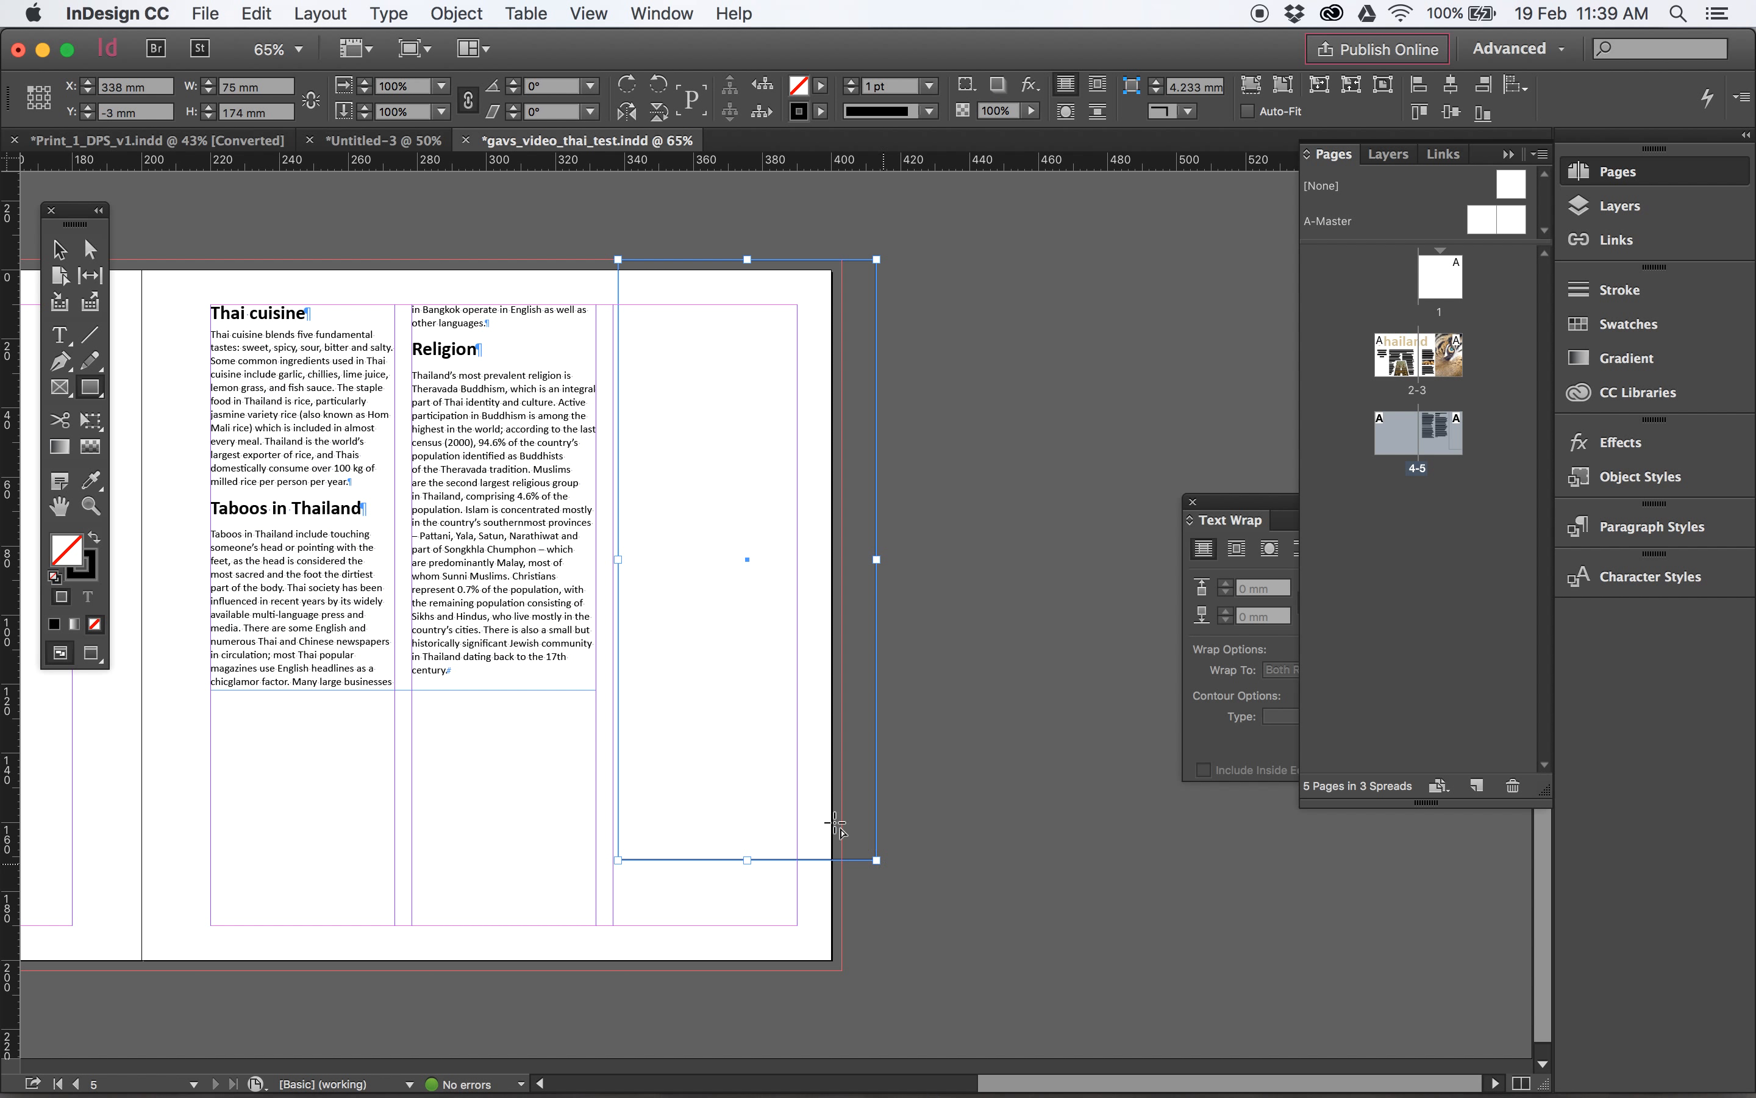
left_click(60, 249)
left_click_drag(875, 859, 841, 971)
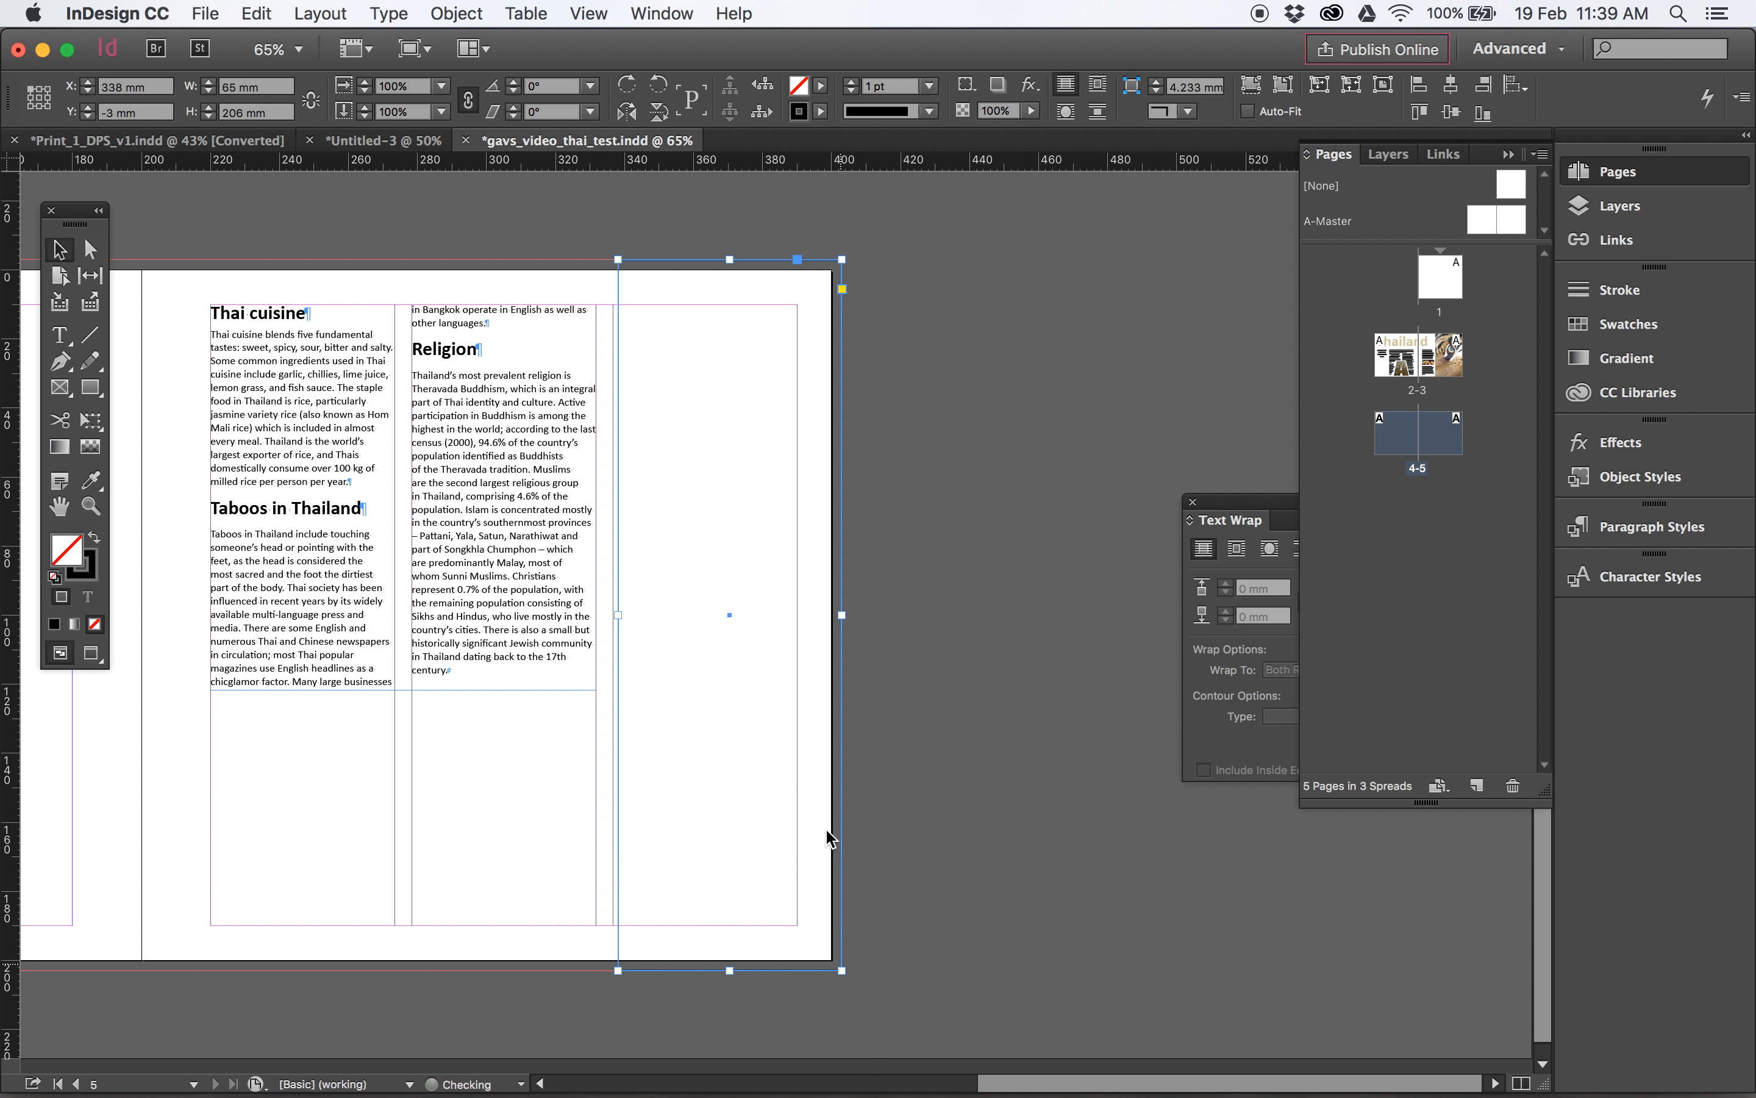
left_click_drag(618, 260, 612, 259)
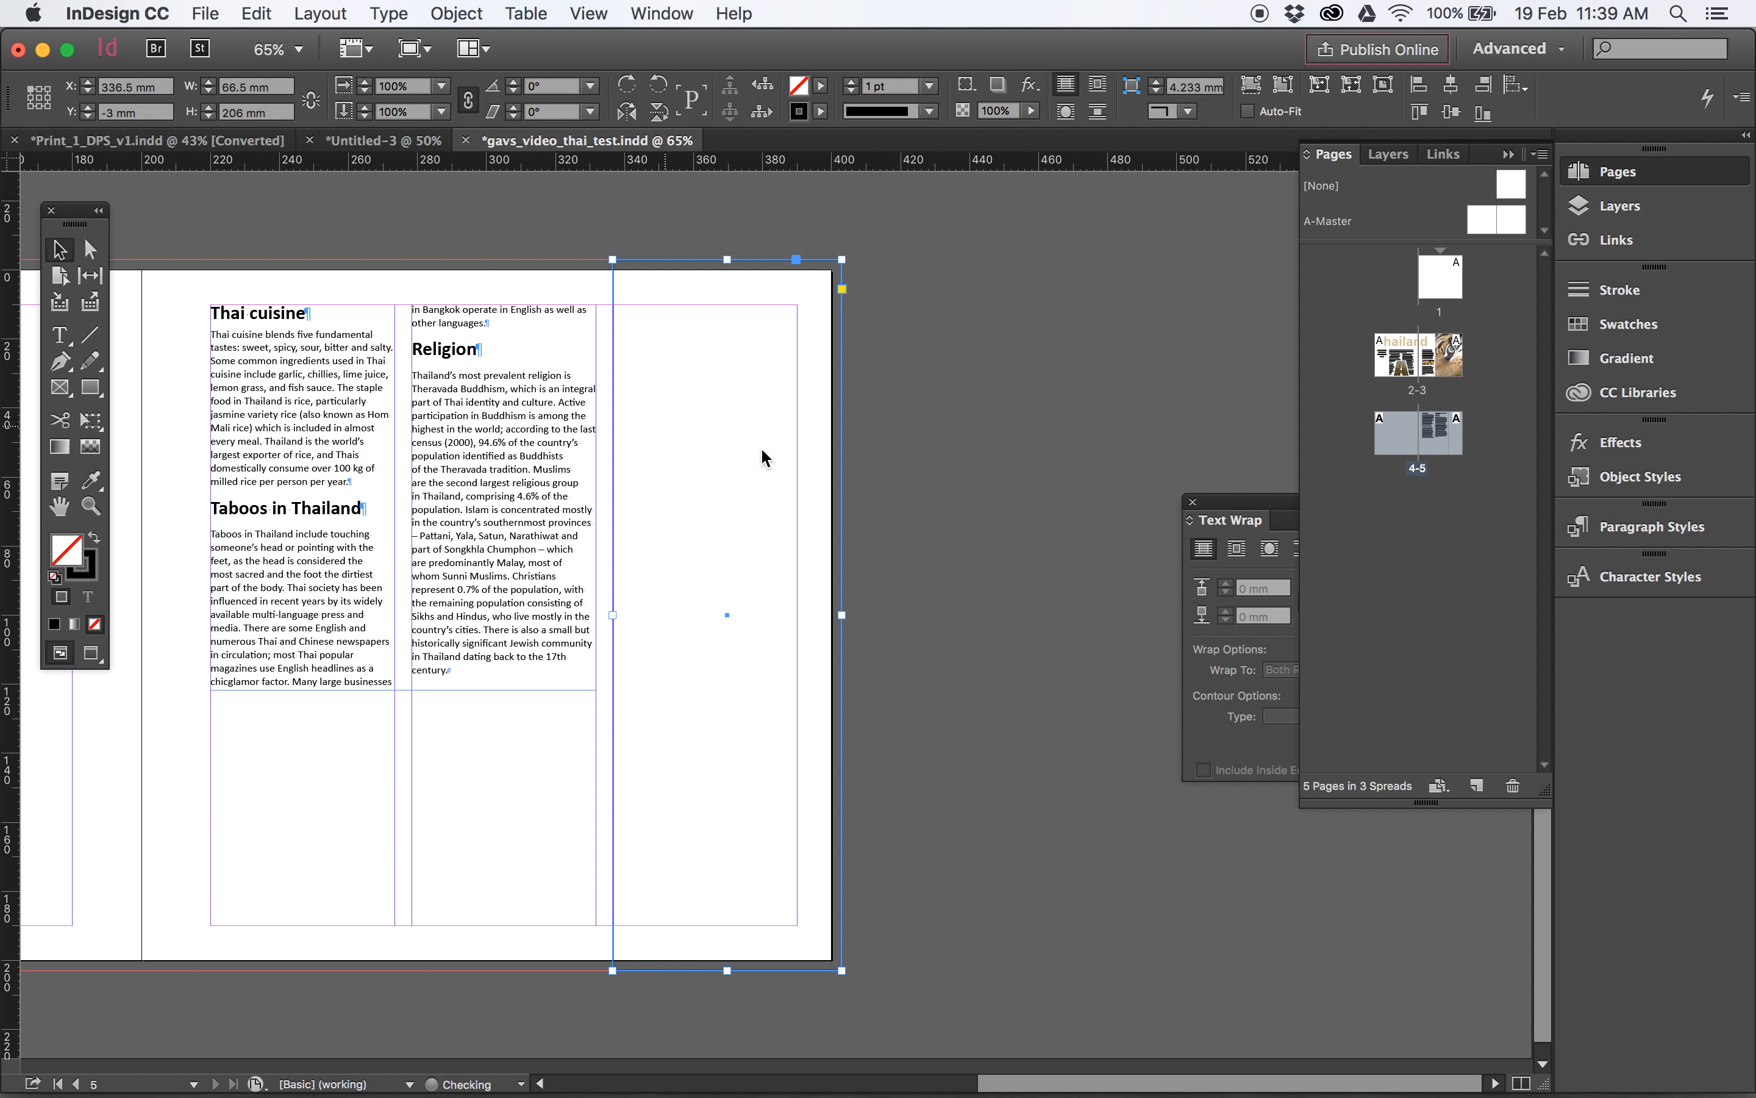
- Place the image DSC00792.jpg from the Links folder into the new frame on page 5
left_click(205, 13)
left_click(239, 322)
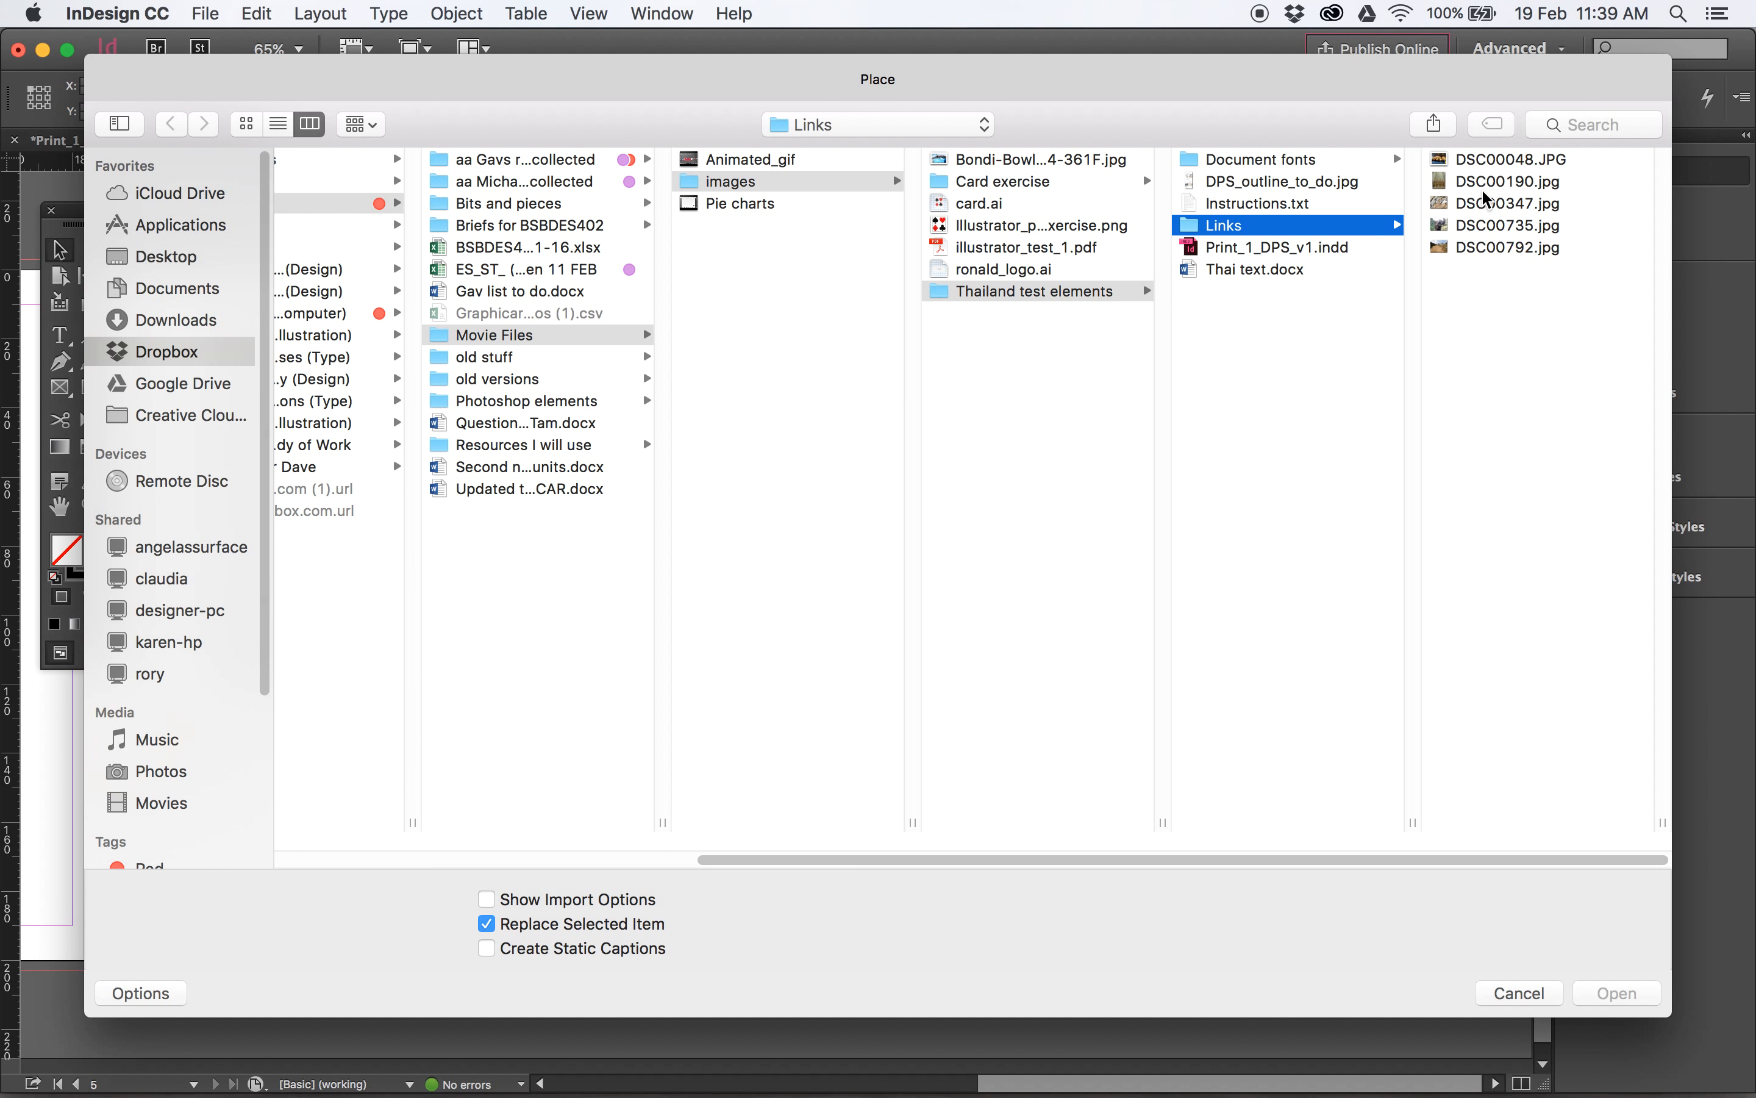
left_click(1480, 186)
key("Down")
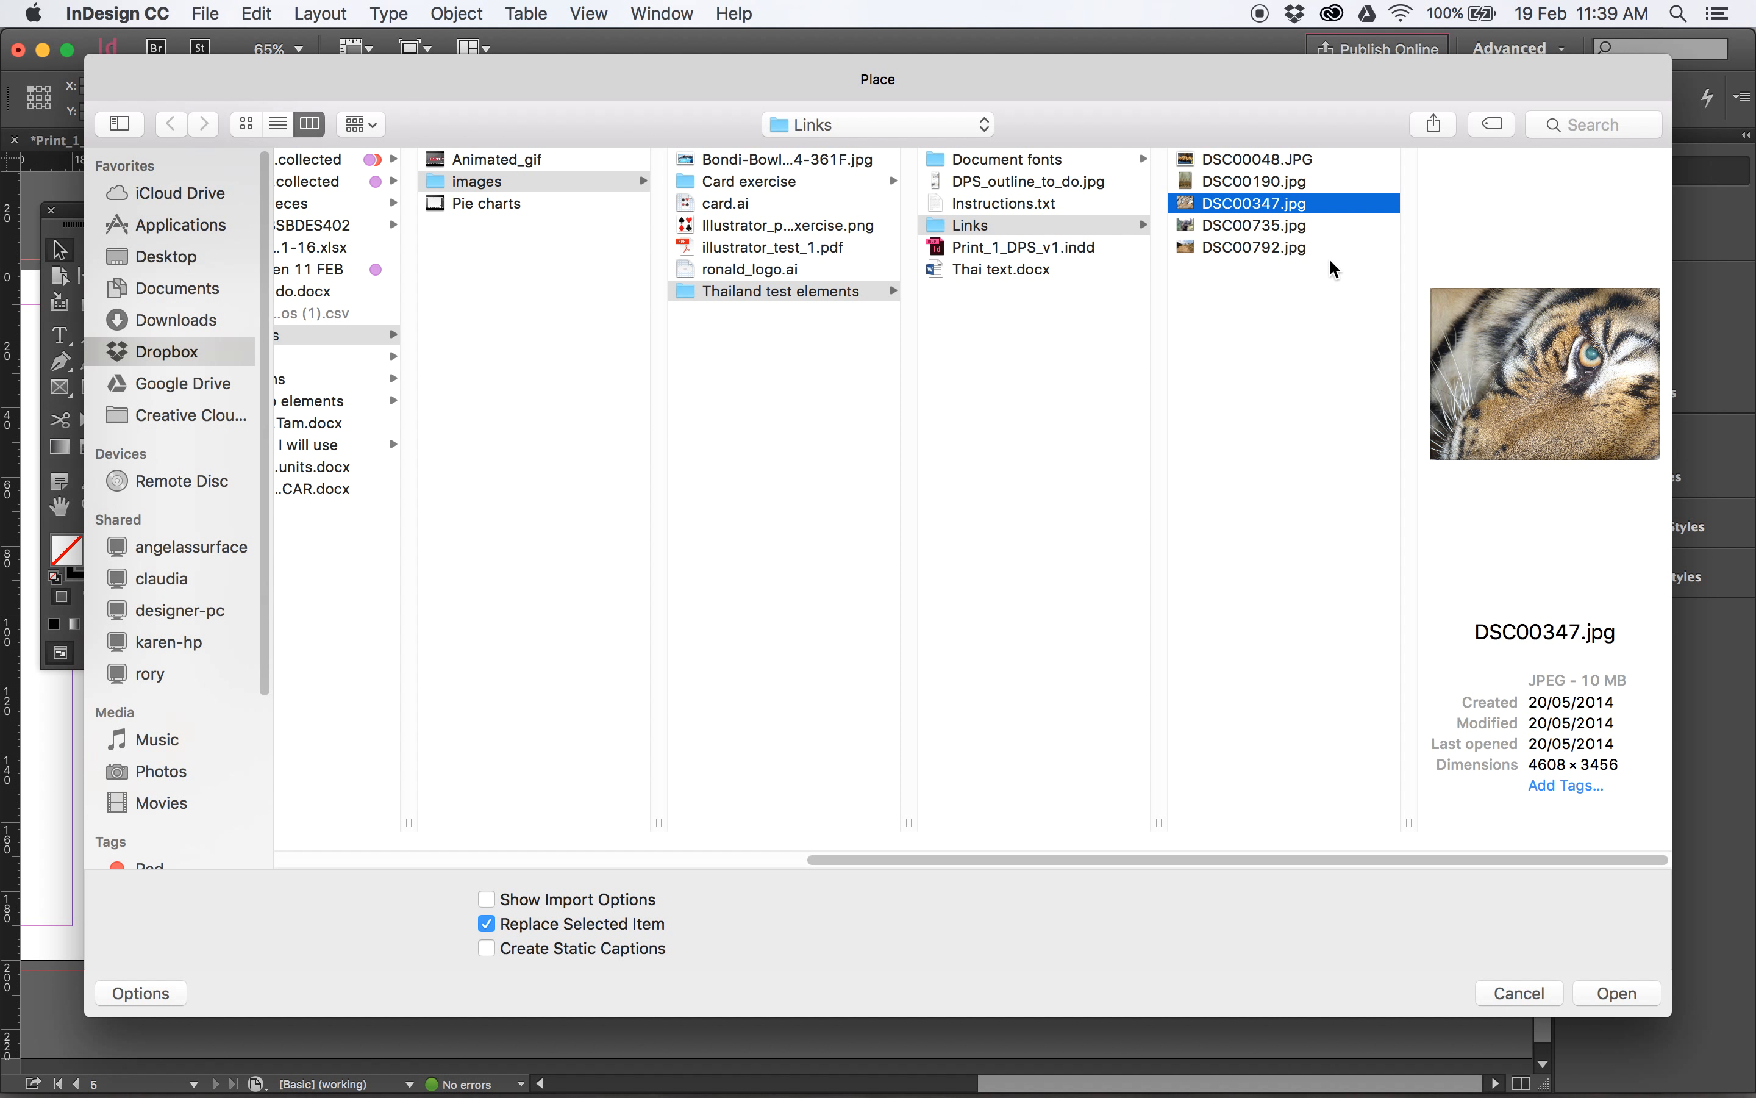
key("Down")
key("Down")
left_click(1619, 987)
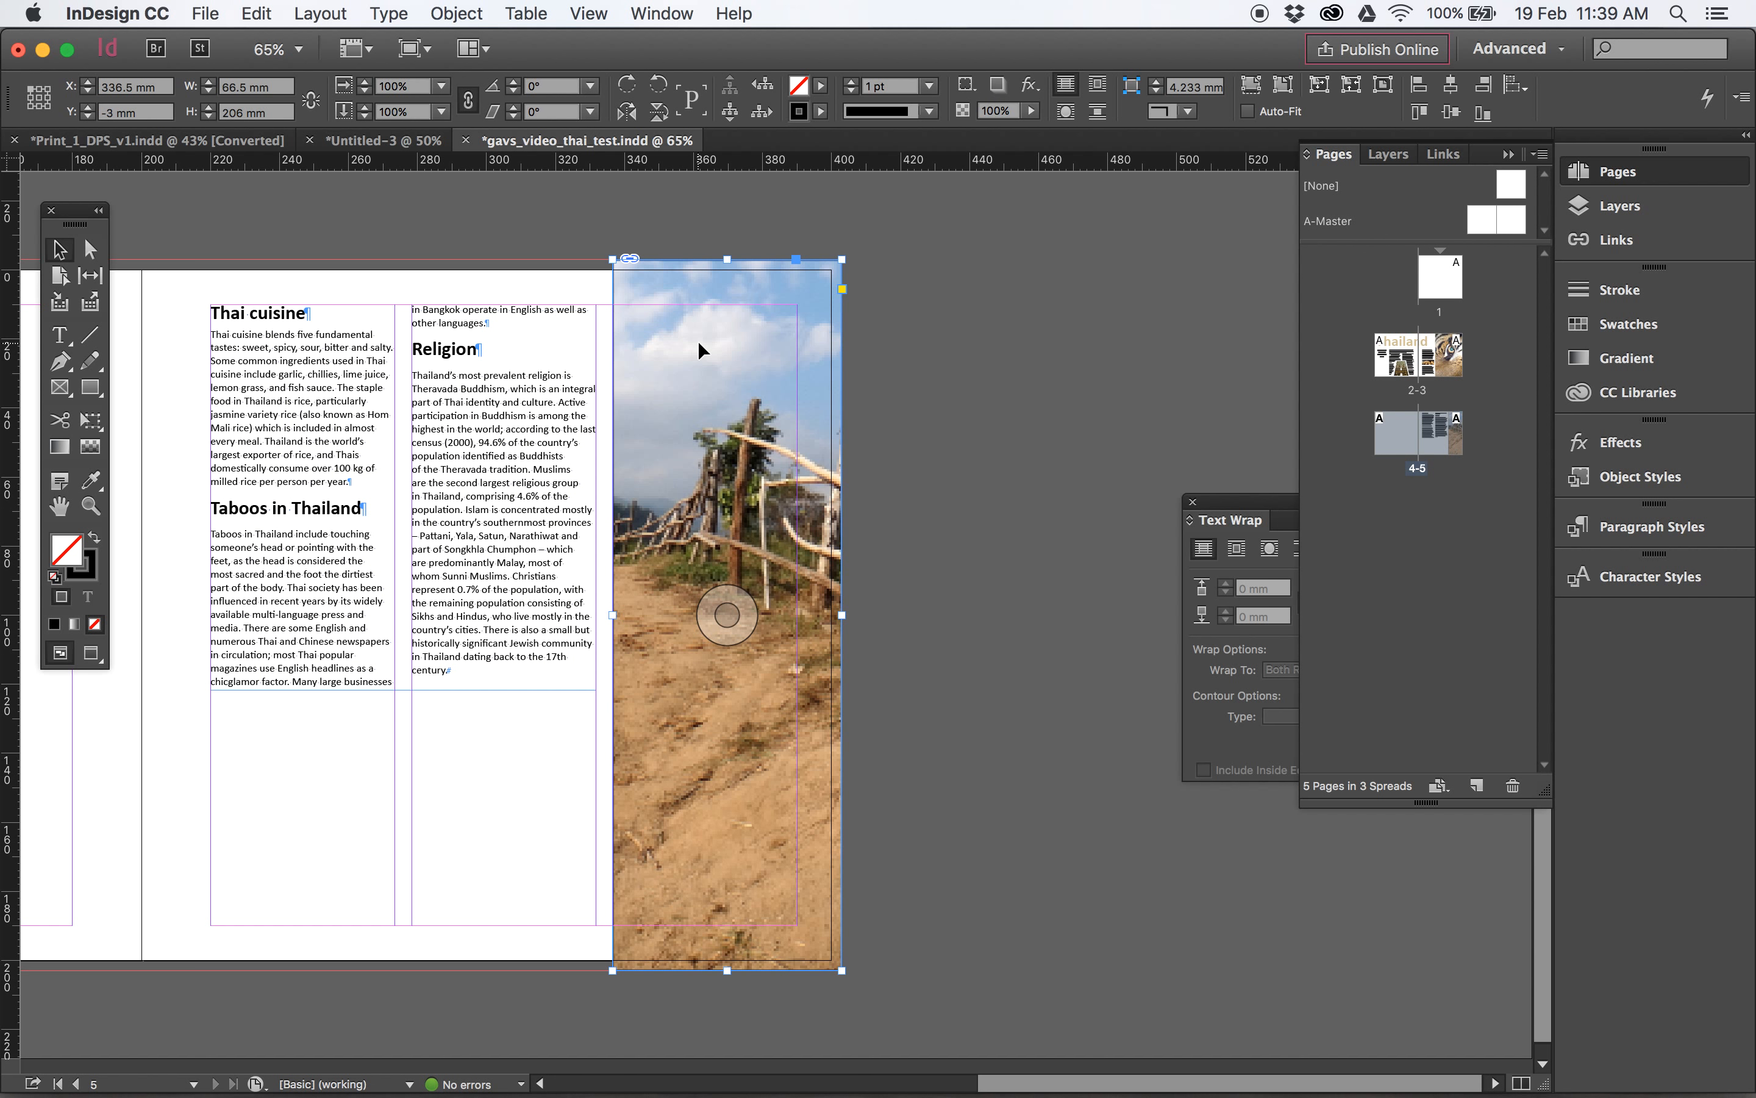
- Set the placed photo's display performance to High Quality Display
right_click(739, 372)
mouse_move(935, 1013)
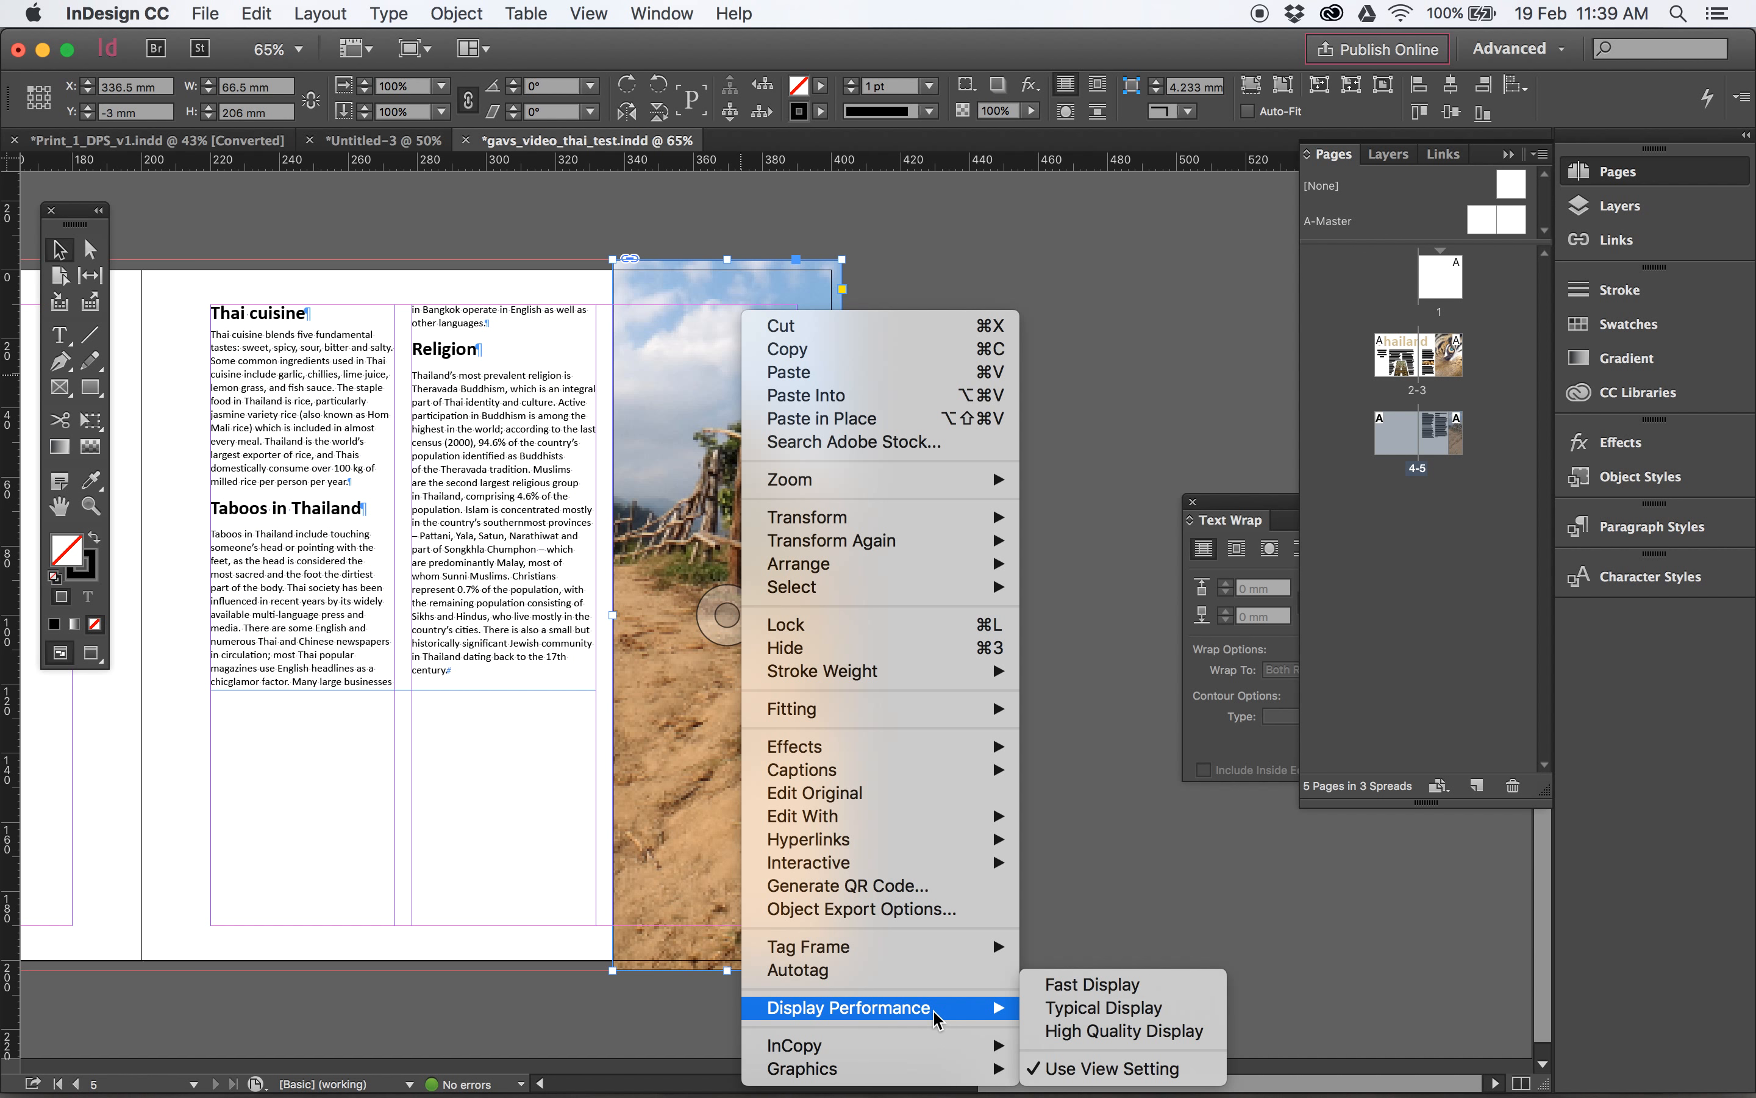
left_click(1123, 1031)
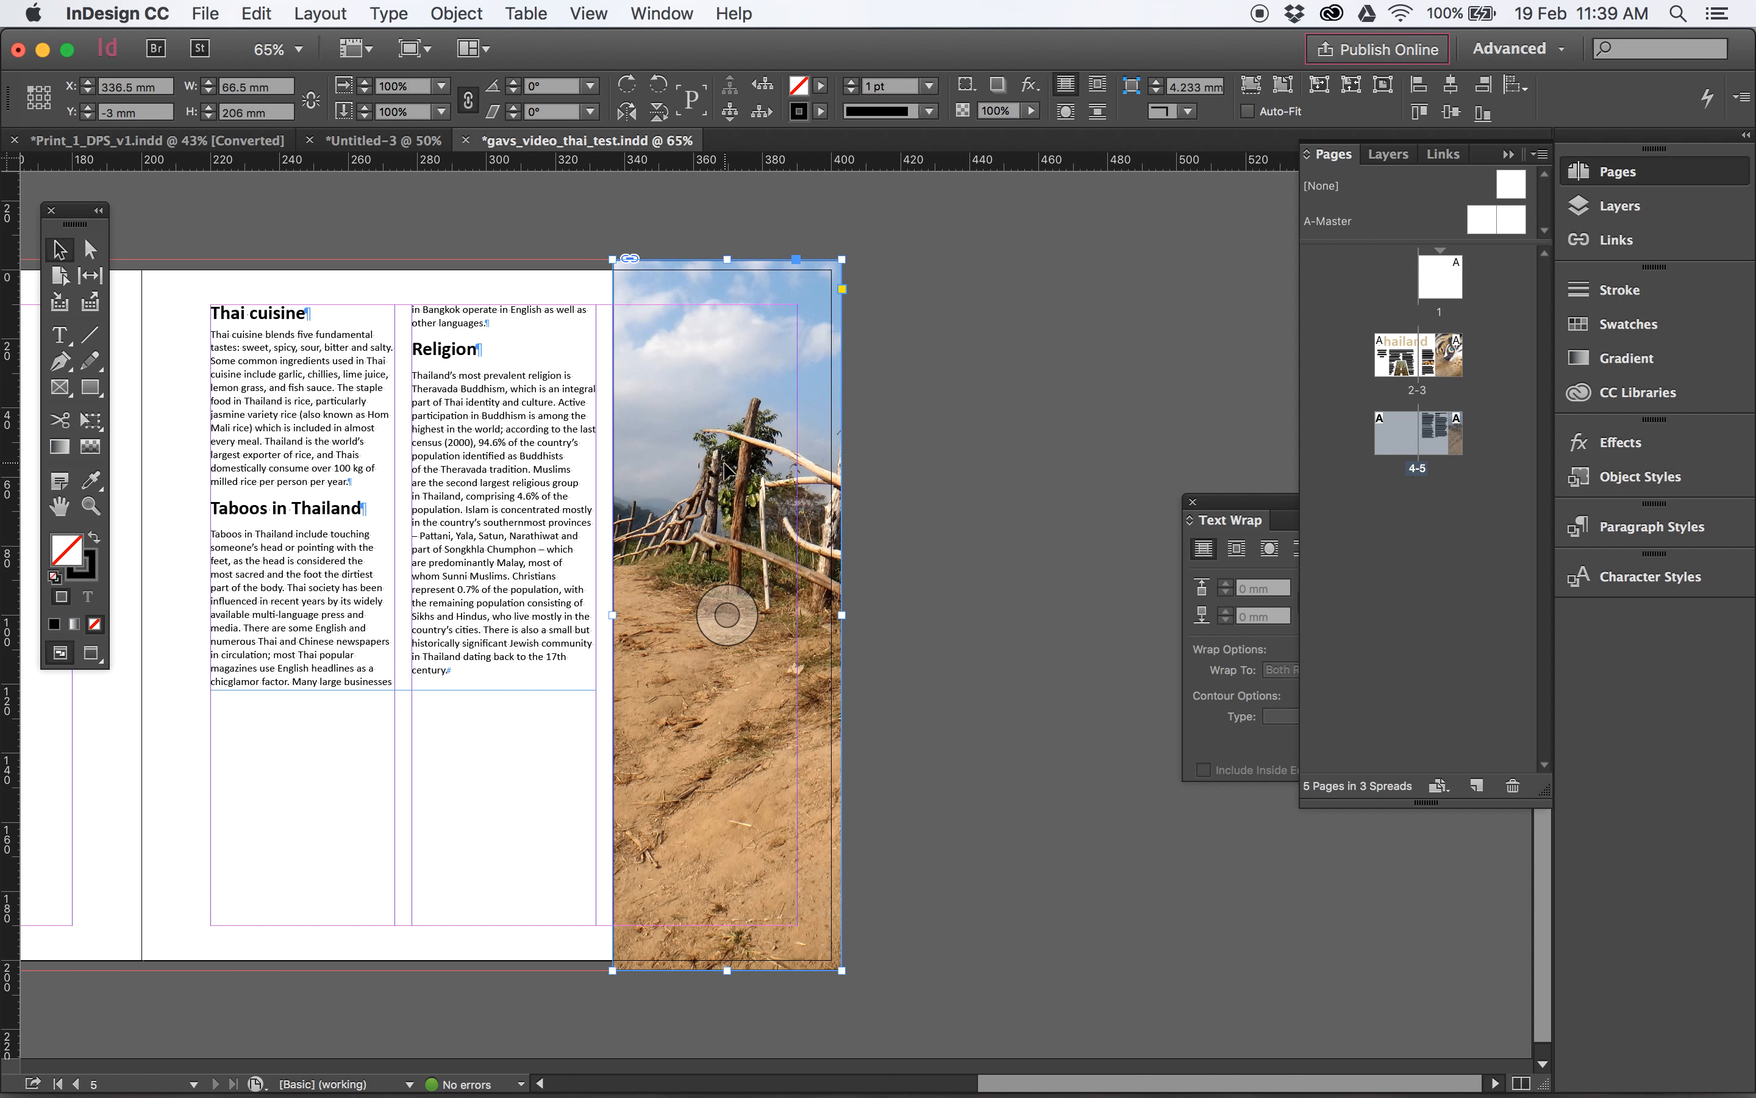
- Move the photo frame off page 5 onto the pasteboard and undo the move
left_click(90, 249)
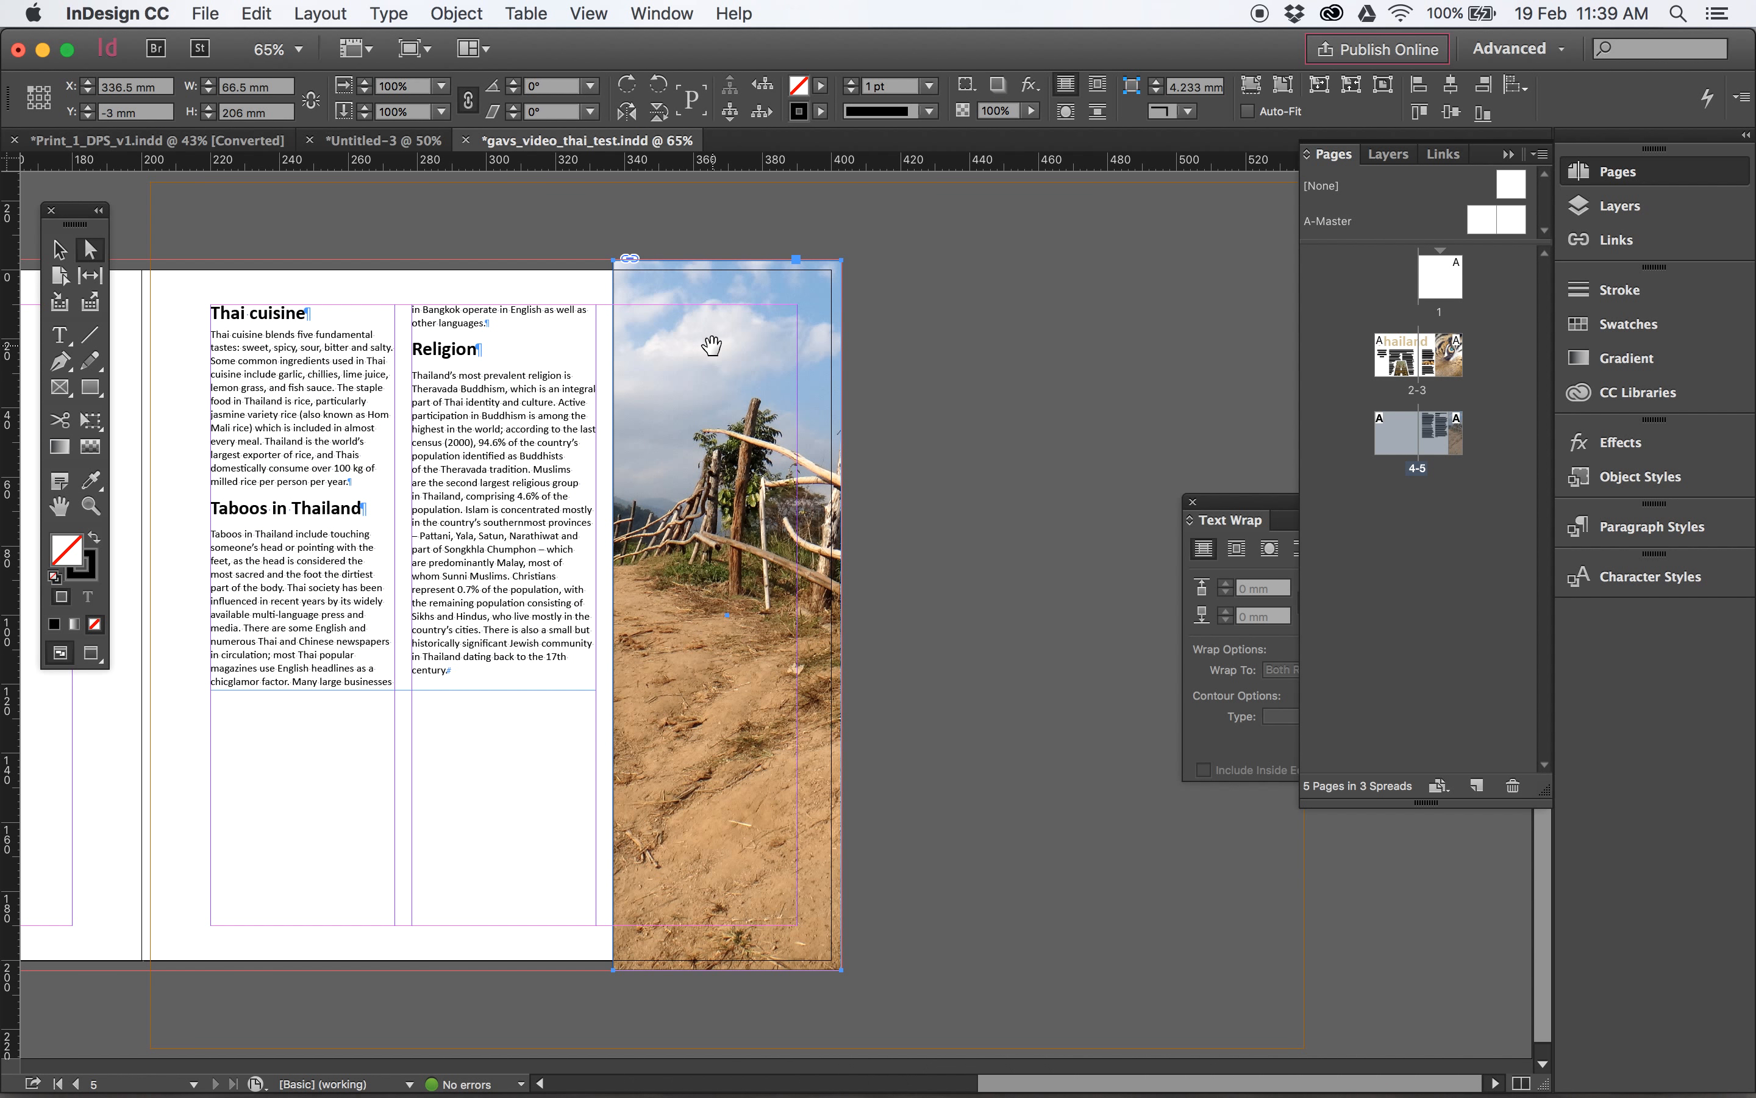
left_click(60, 249)
left_click_drag(679, 369, 991, 385)
key("super+z")
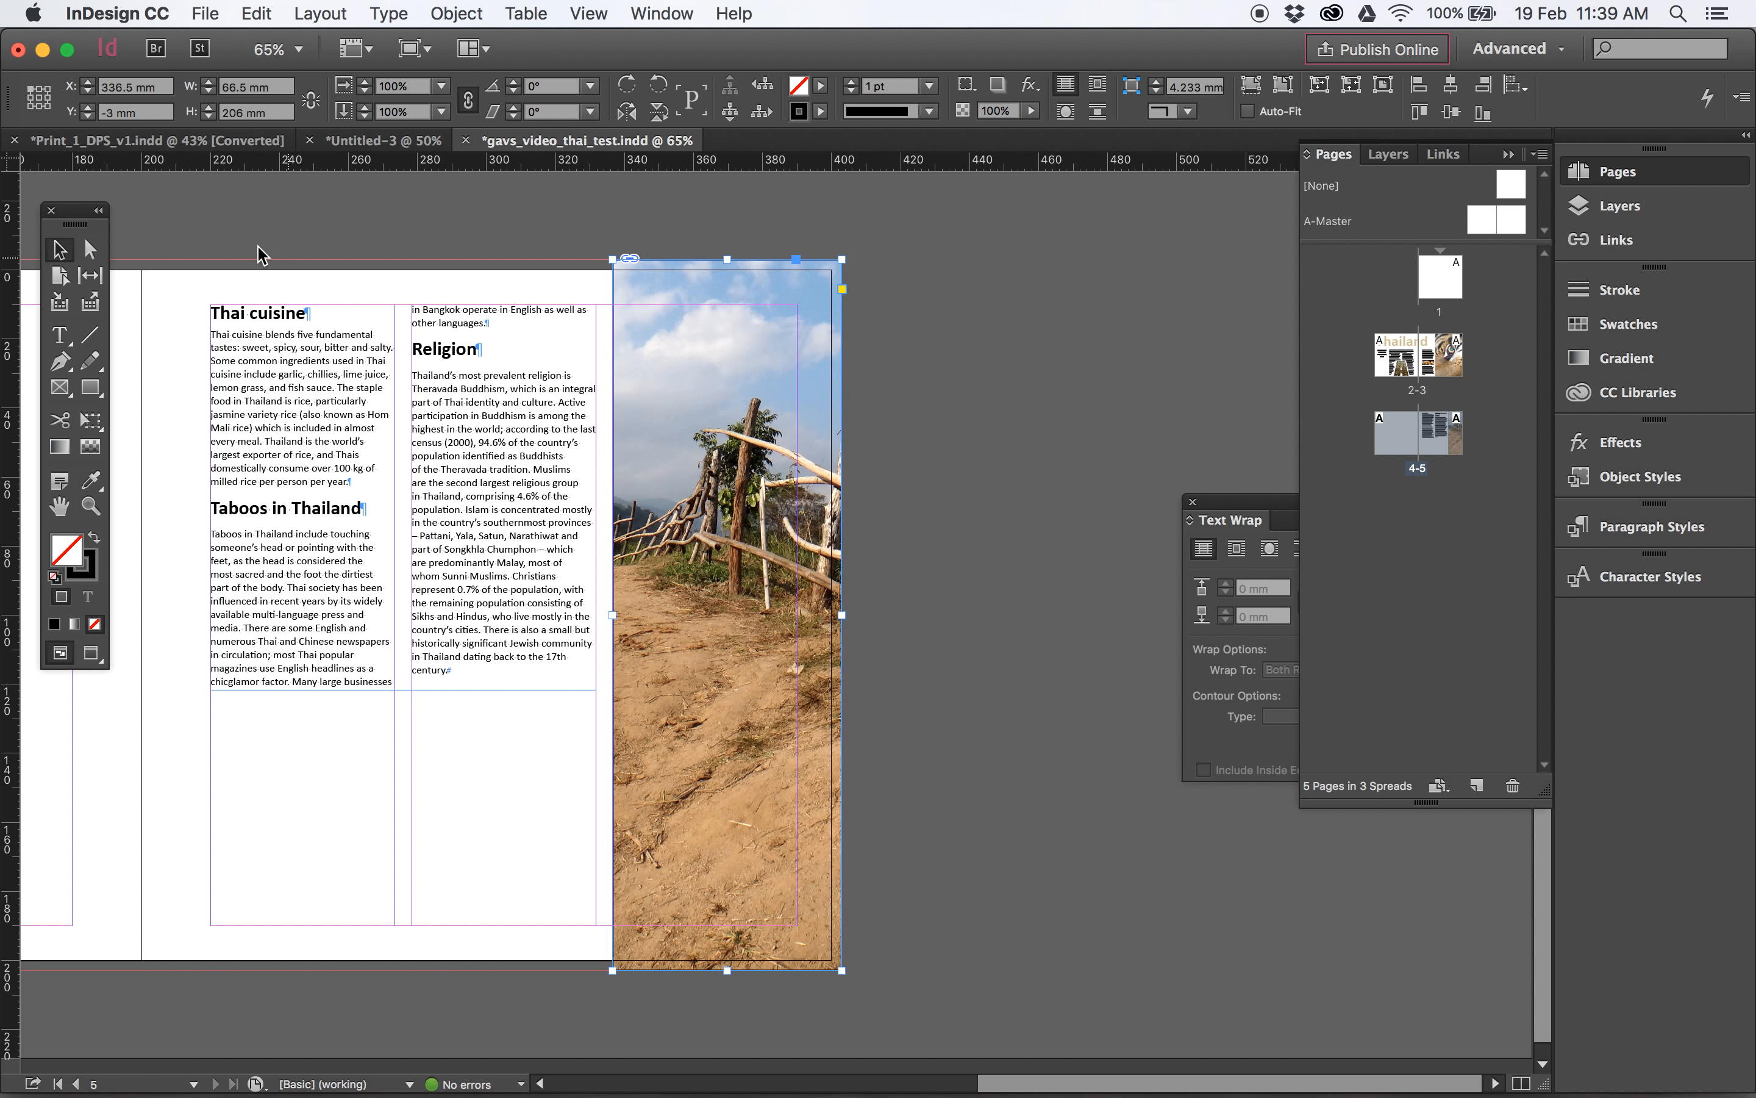
- Reposition the photo inside its page 5 frame so the fence posts sit within the crop, and deselect it
left_click(88, 250)
left_click(70, 249)
left_click_drag(738, 607, 702, 610)
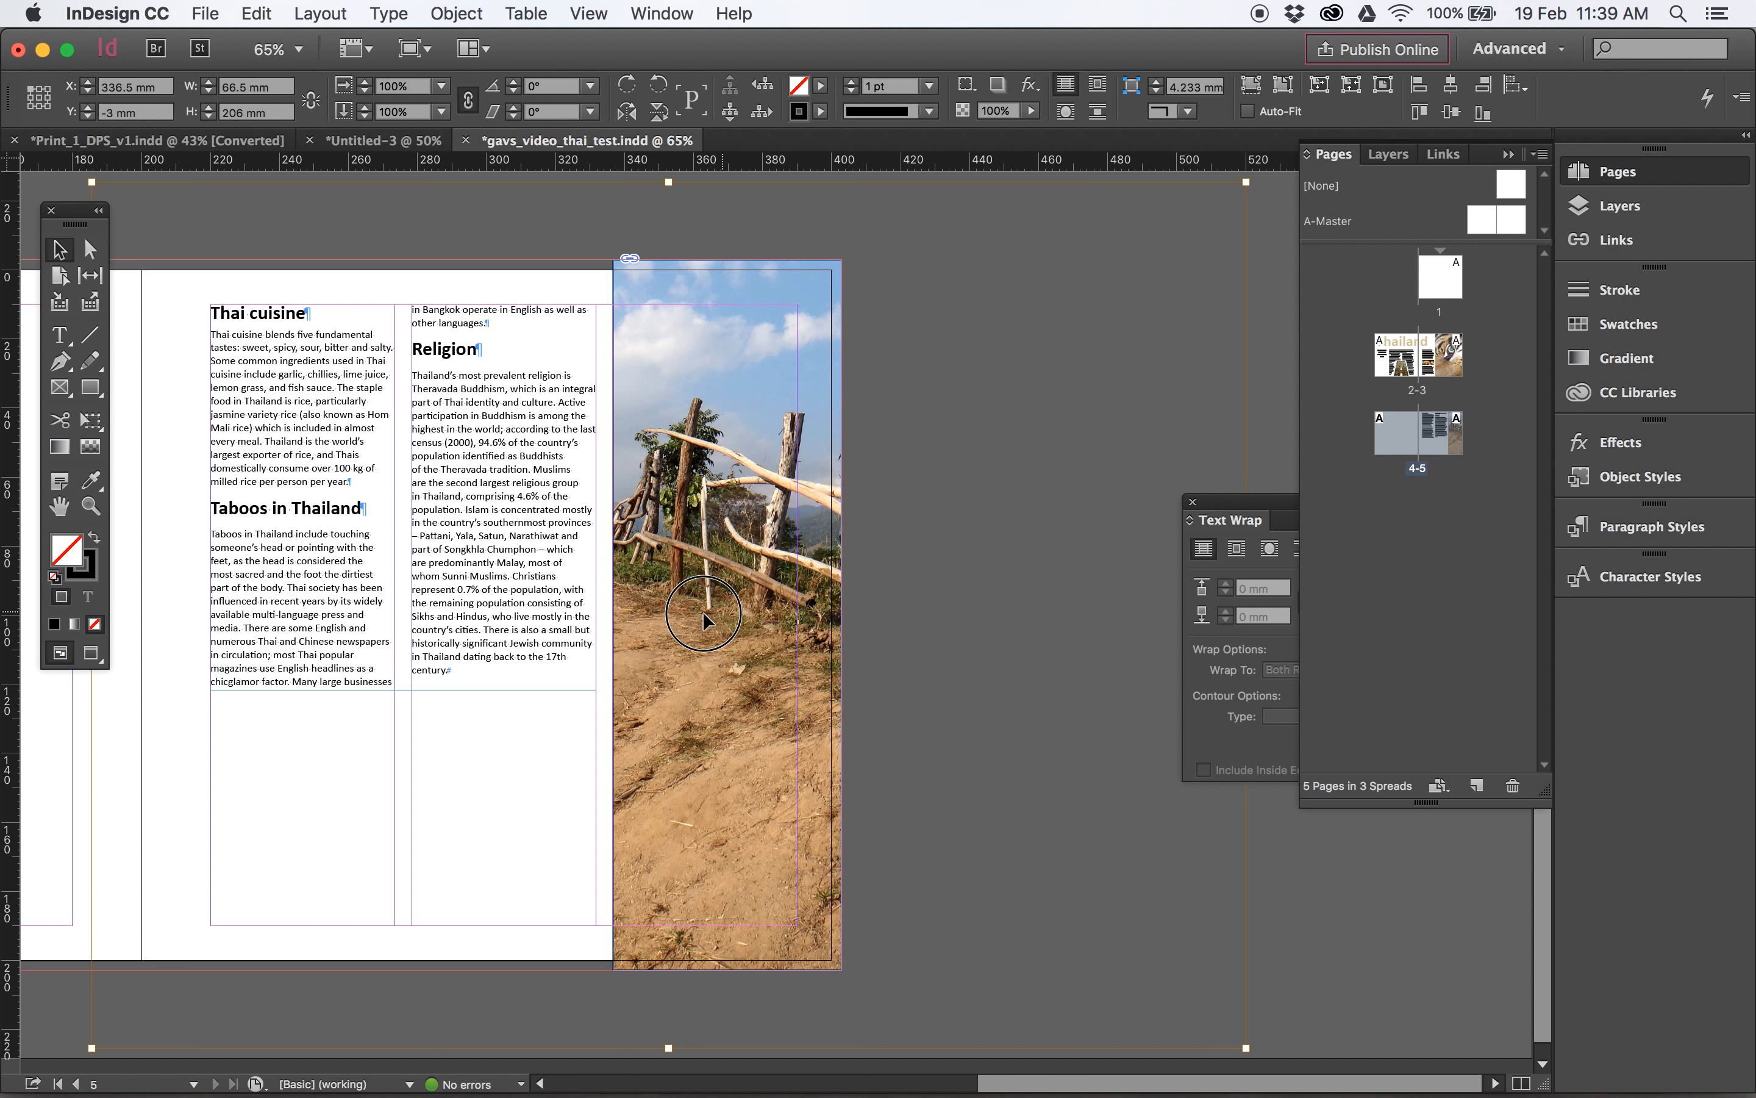
left_click(903, 308)
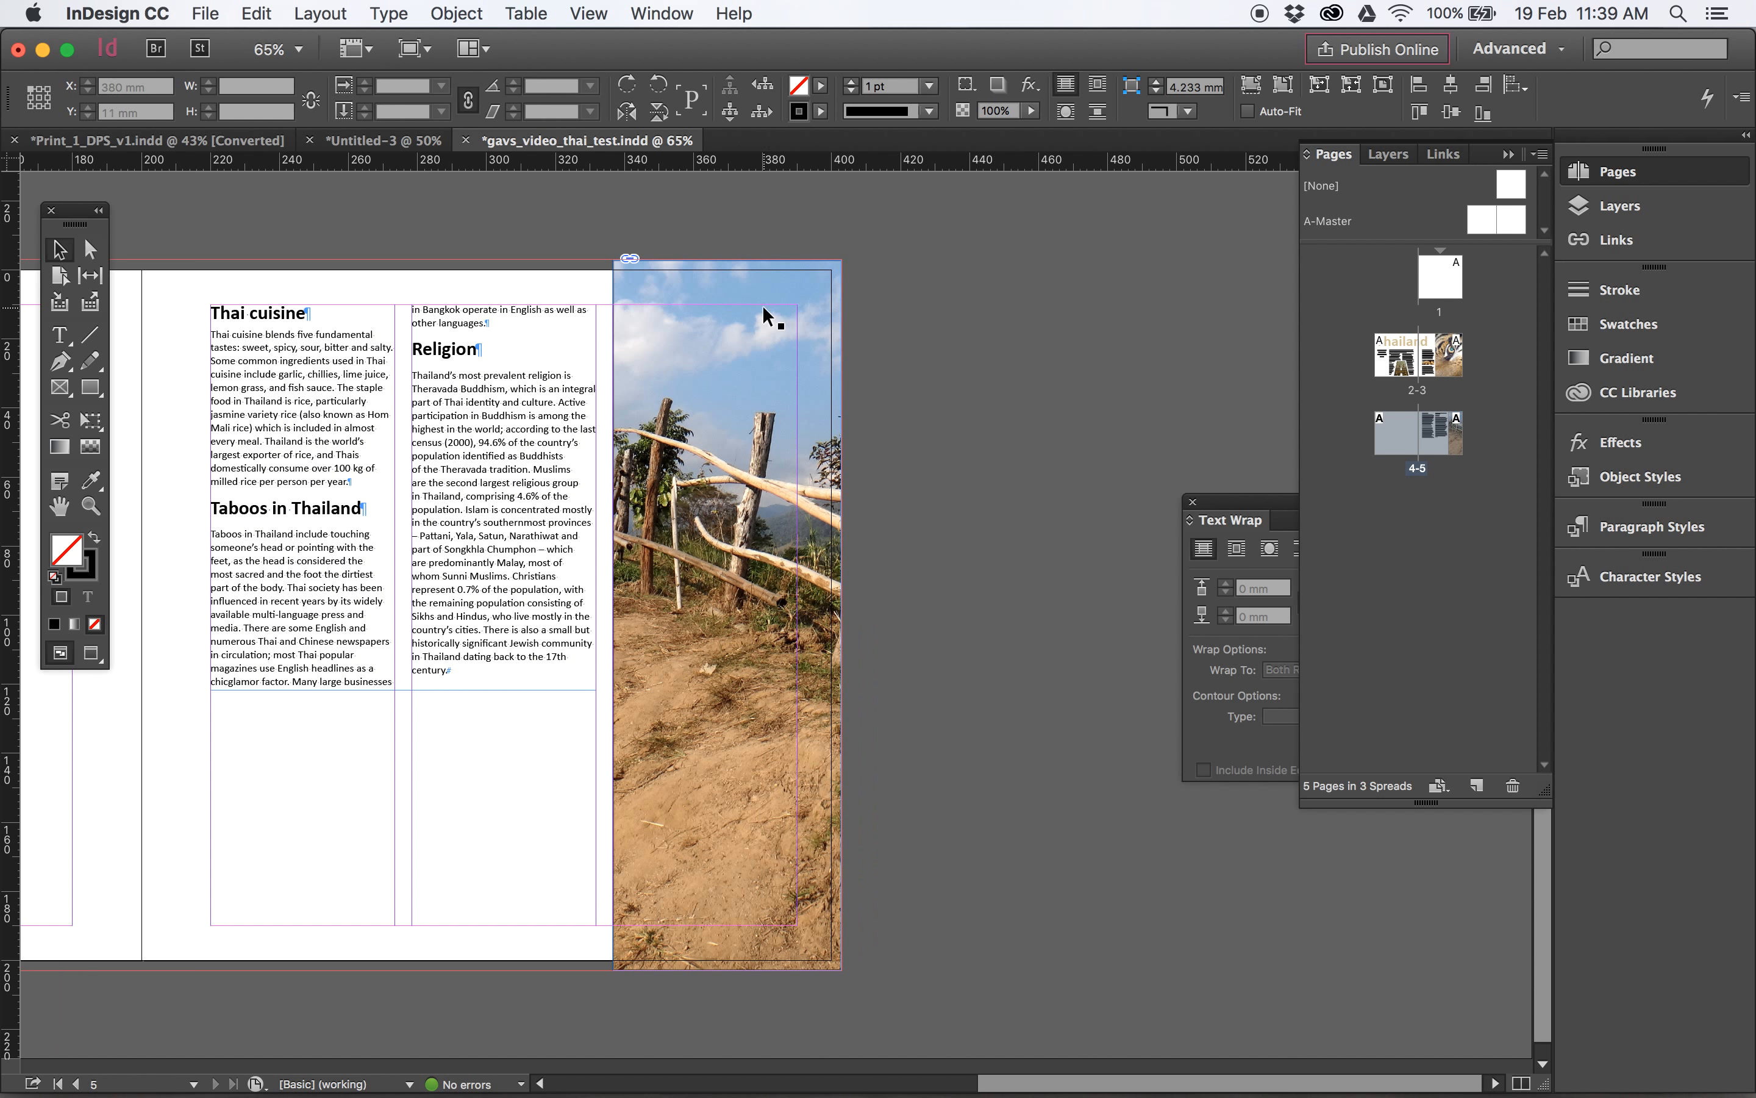
- Preview the spread without guides and remove the black stroke from the page 5 photo frame
key("w")
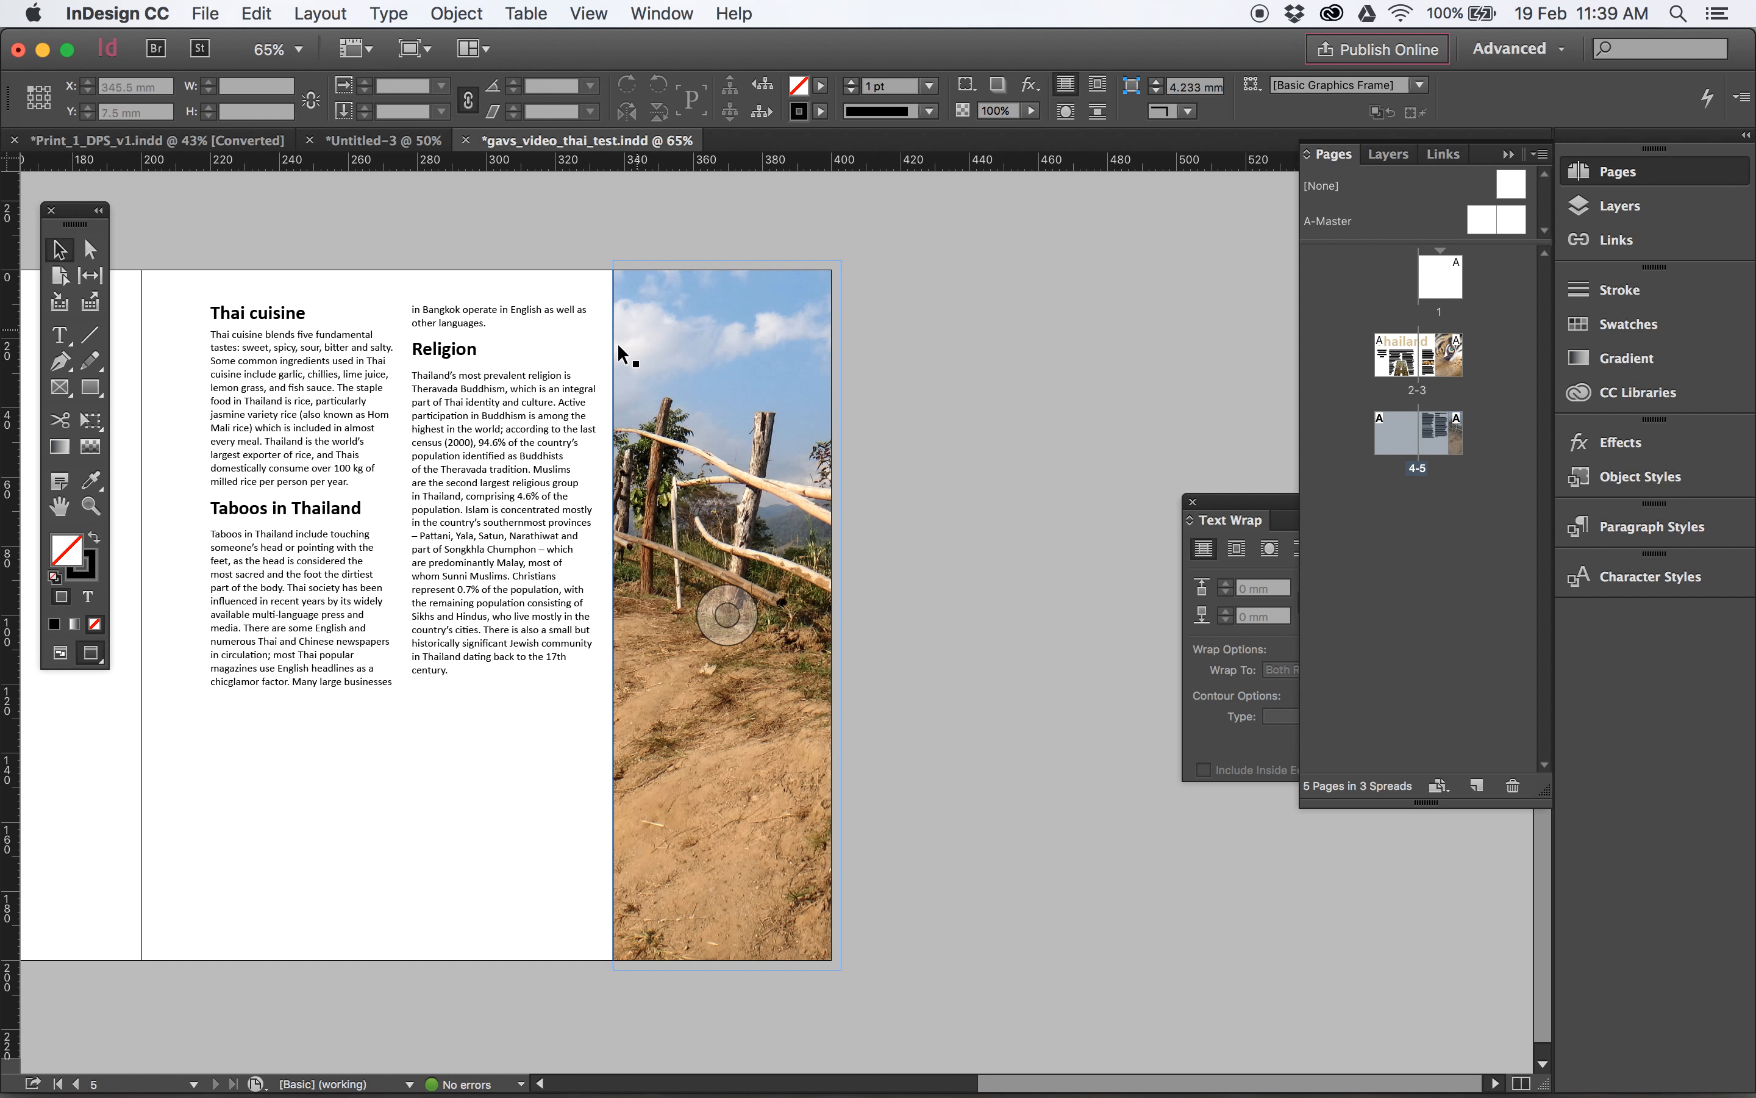
left_click(684, 359)
left_click(88, 570)
left_click(94, 625)
left_click(727, 615)
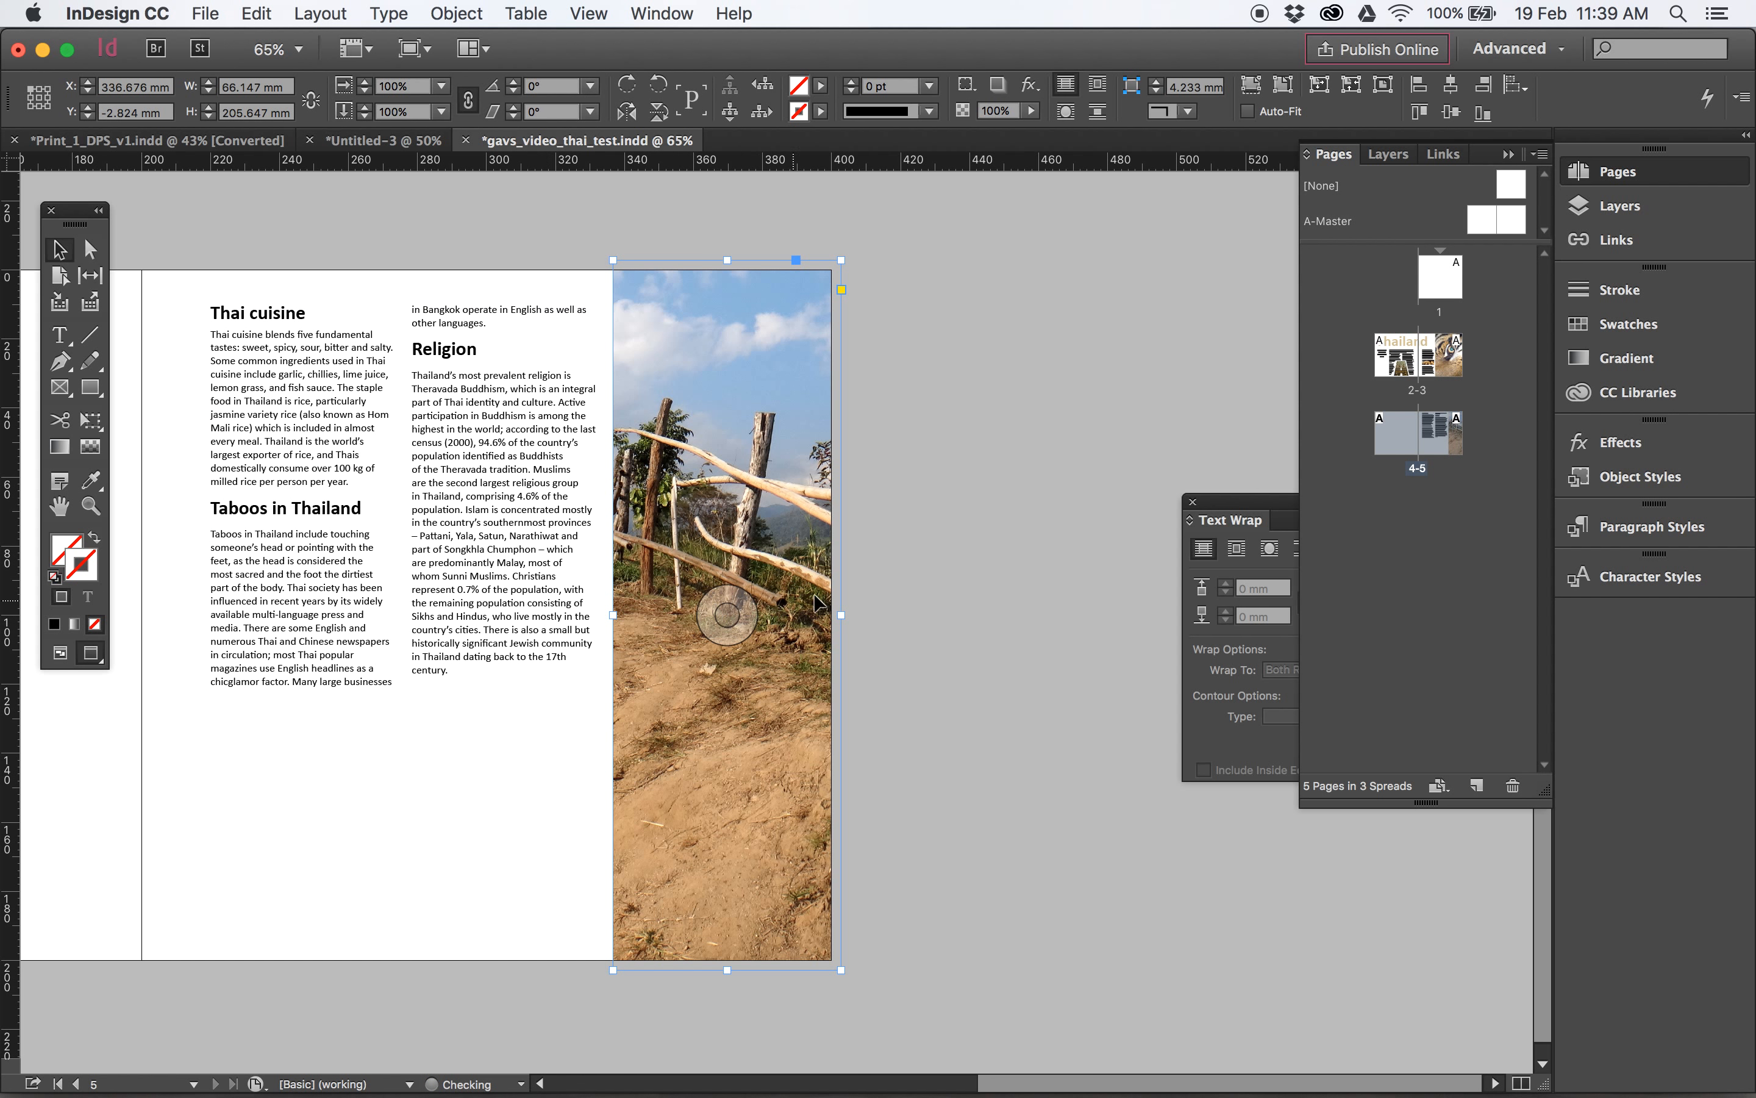
left_click(988, 538)
key("super+minus")
left_click(990, 542)
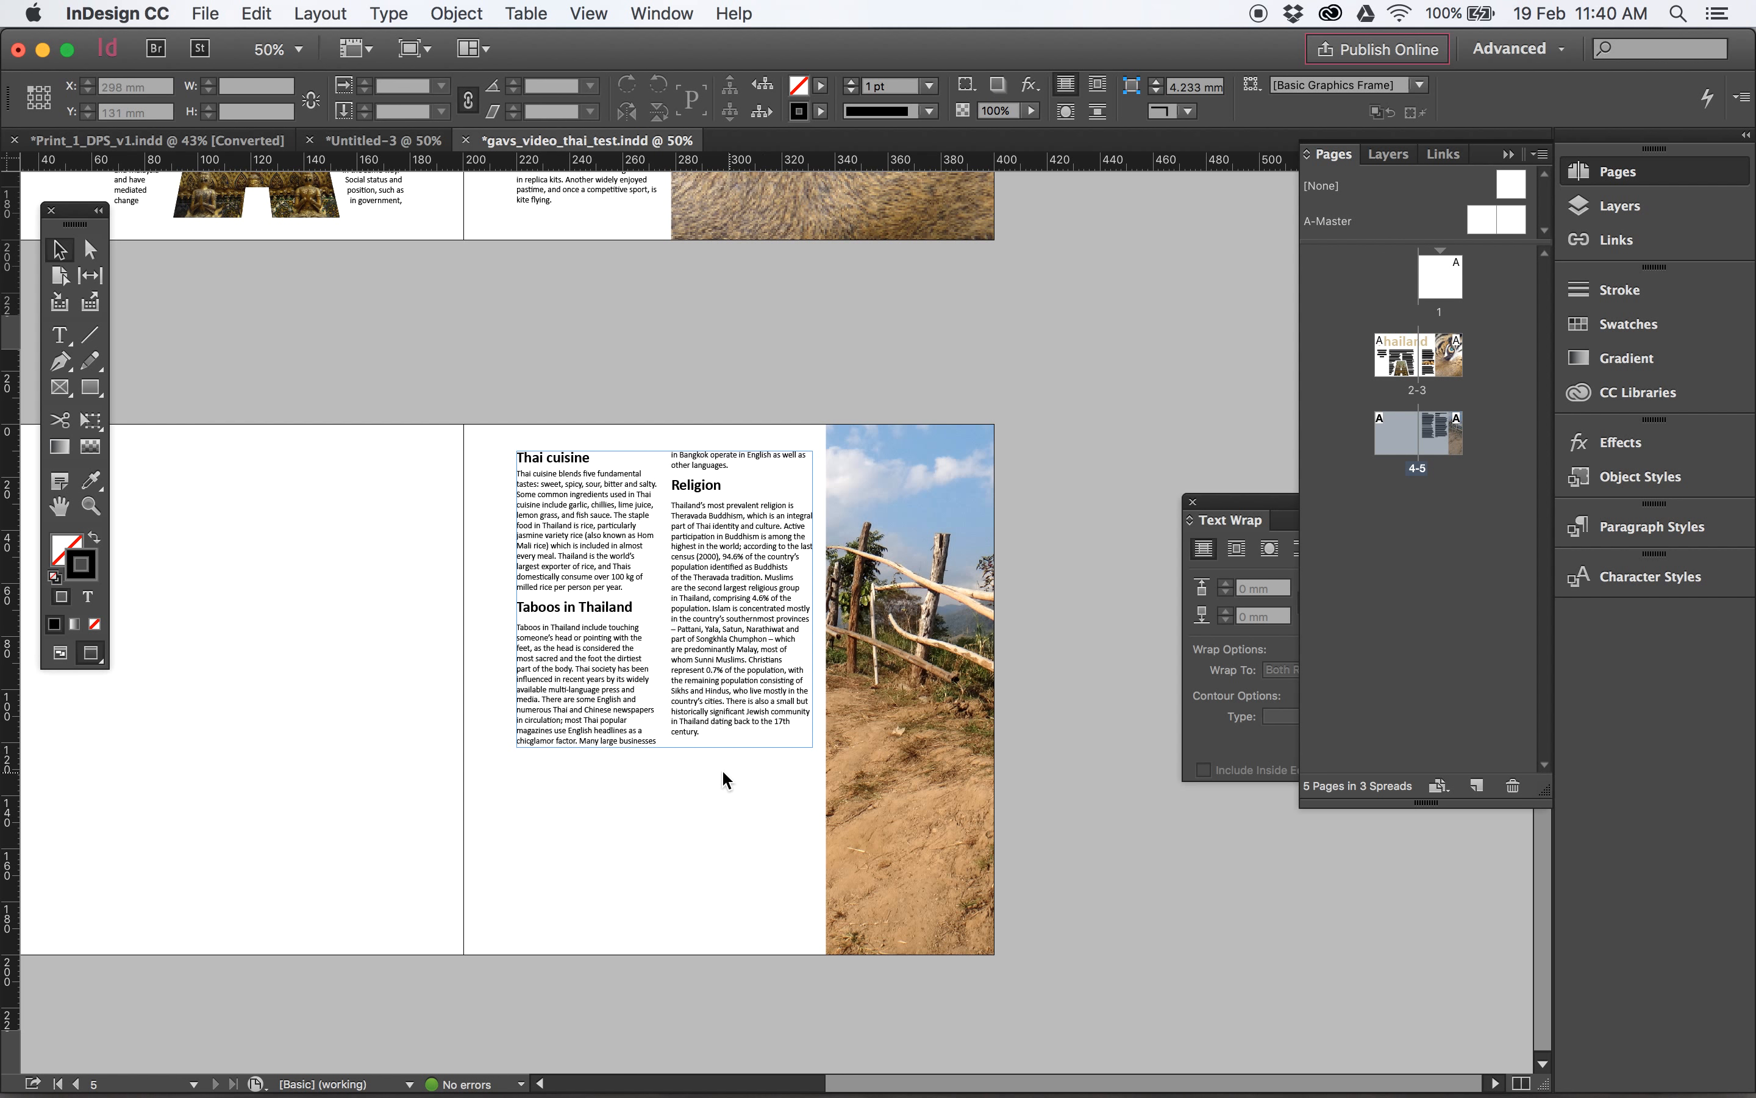
- Duplicate the page 5 photo frame onto the outer edge of page 4, overlapping the bleed
left_click_drag(540, 729, 792, 724)
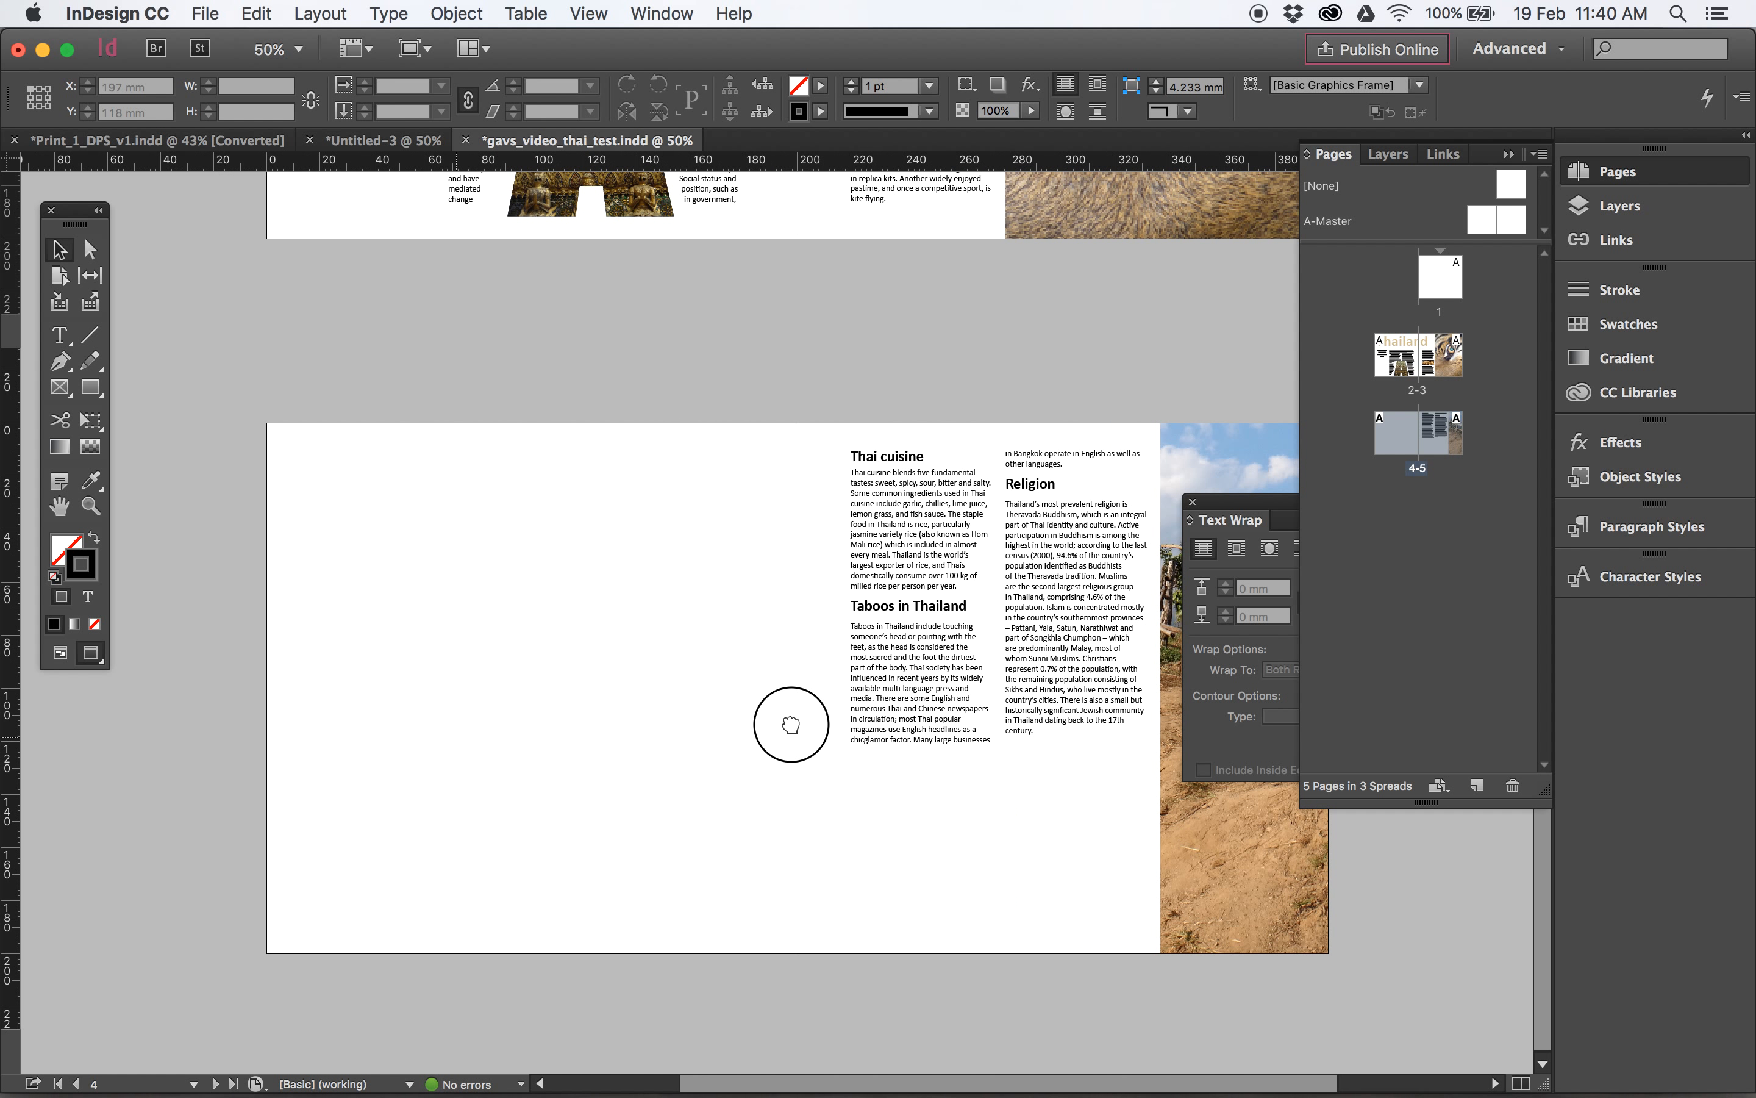
left_click(1275, 876)
left_click(1170, 209)
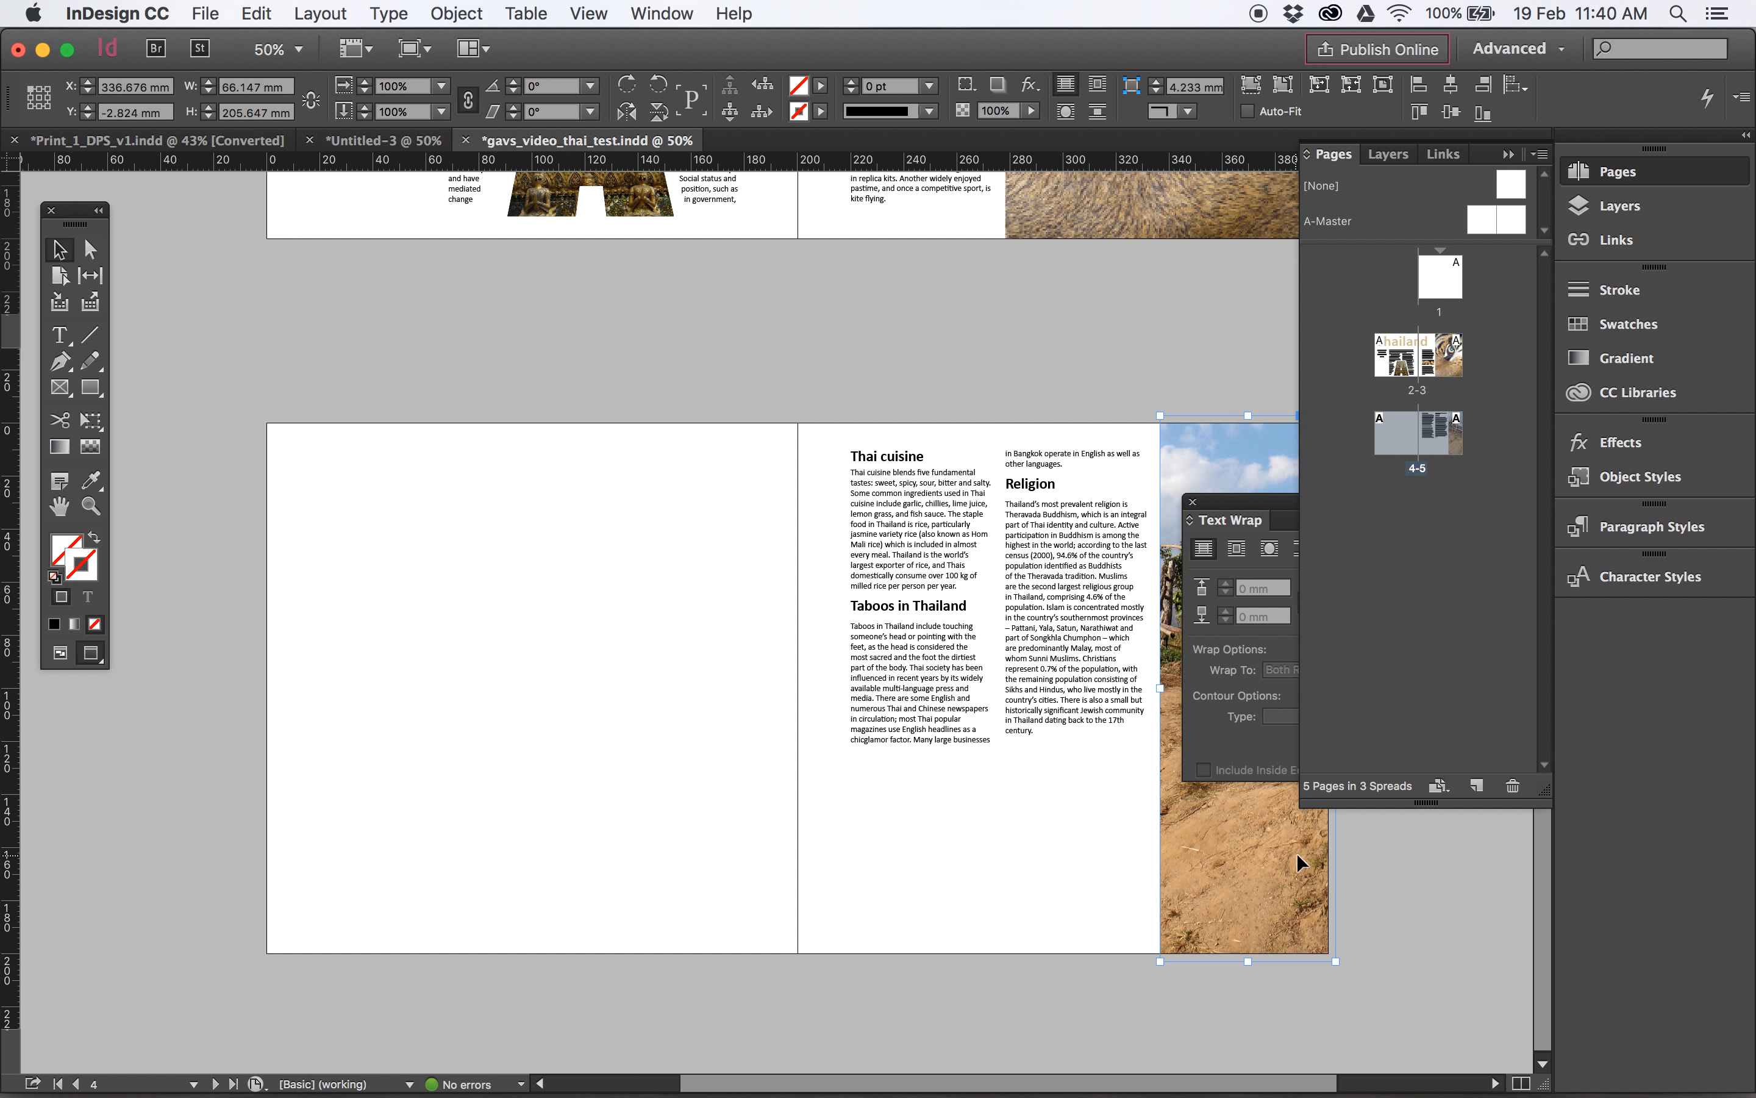
left_click_drag(1297, 851, 391, 858)
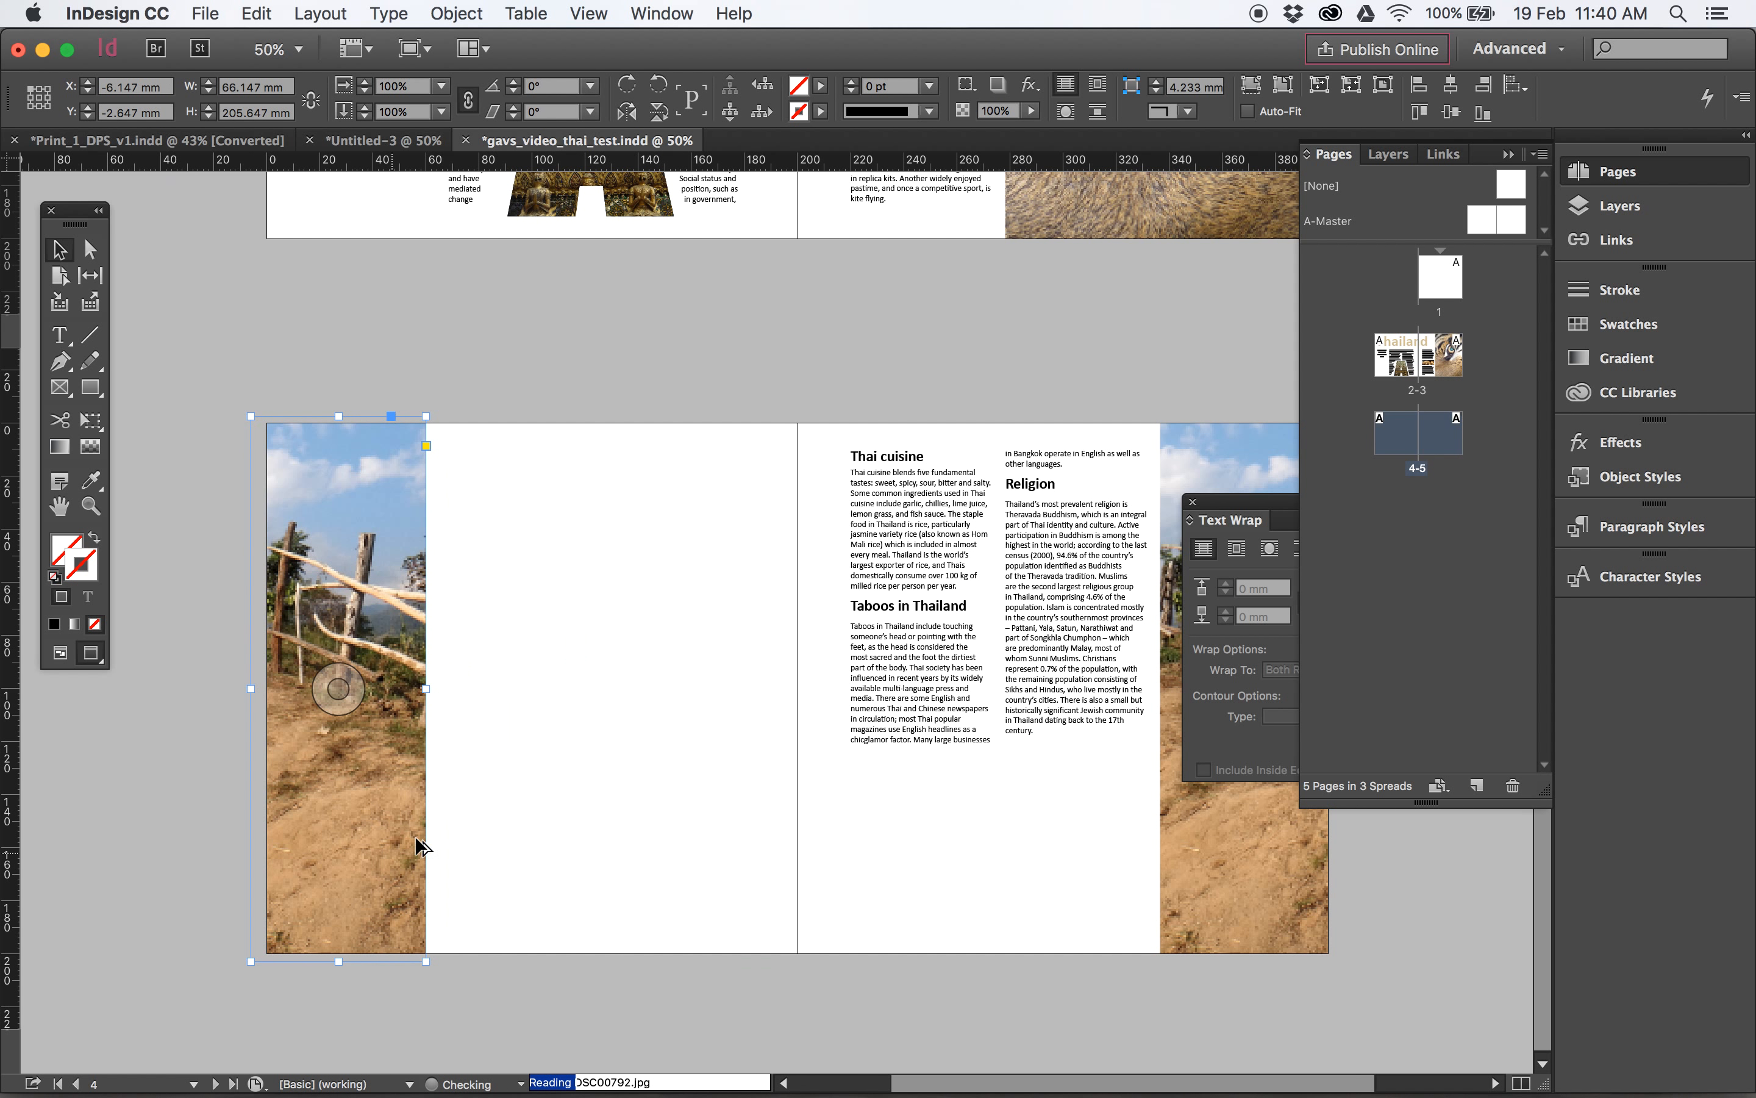
- Return to the normal view and enlarge the copied frame to cover page 4 up to the spine, about 206 by 206 mm
key("w")
left_click_drag(426, 688, 798, 675)
left_click_drag(523, 415, 524, 414)
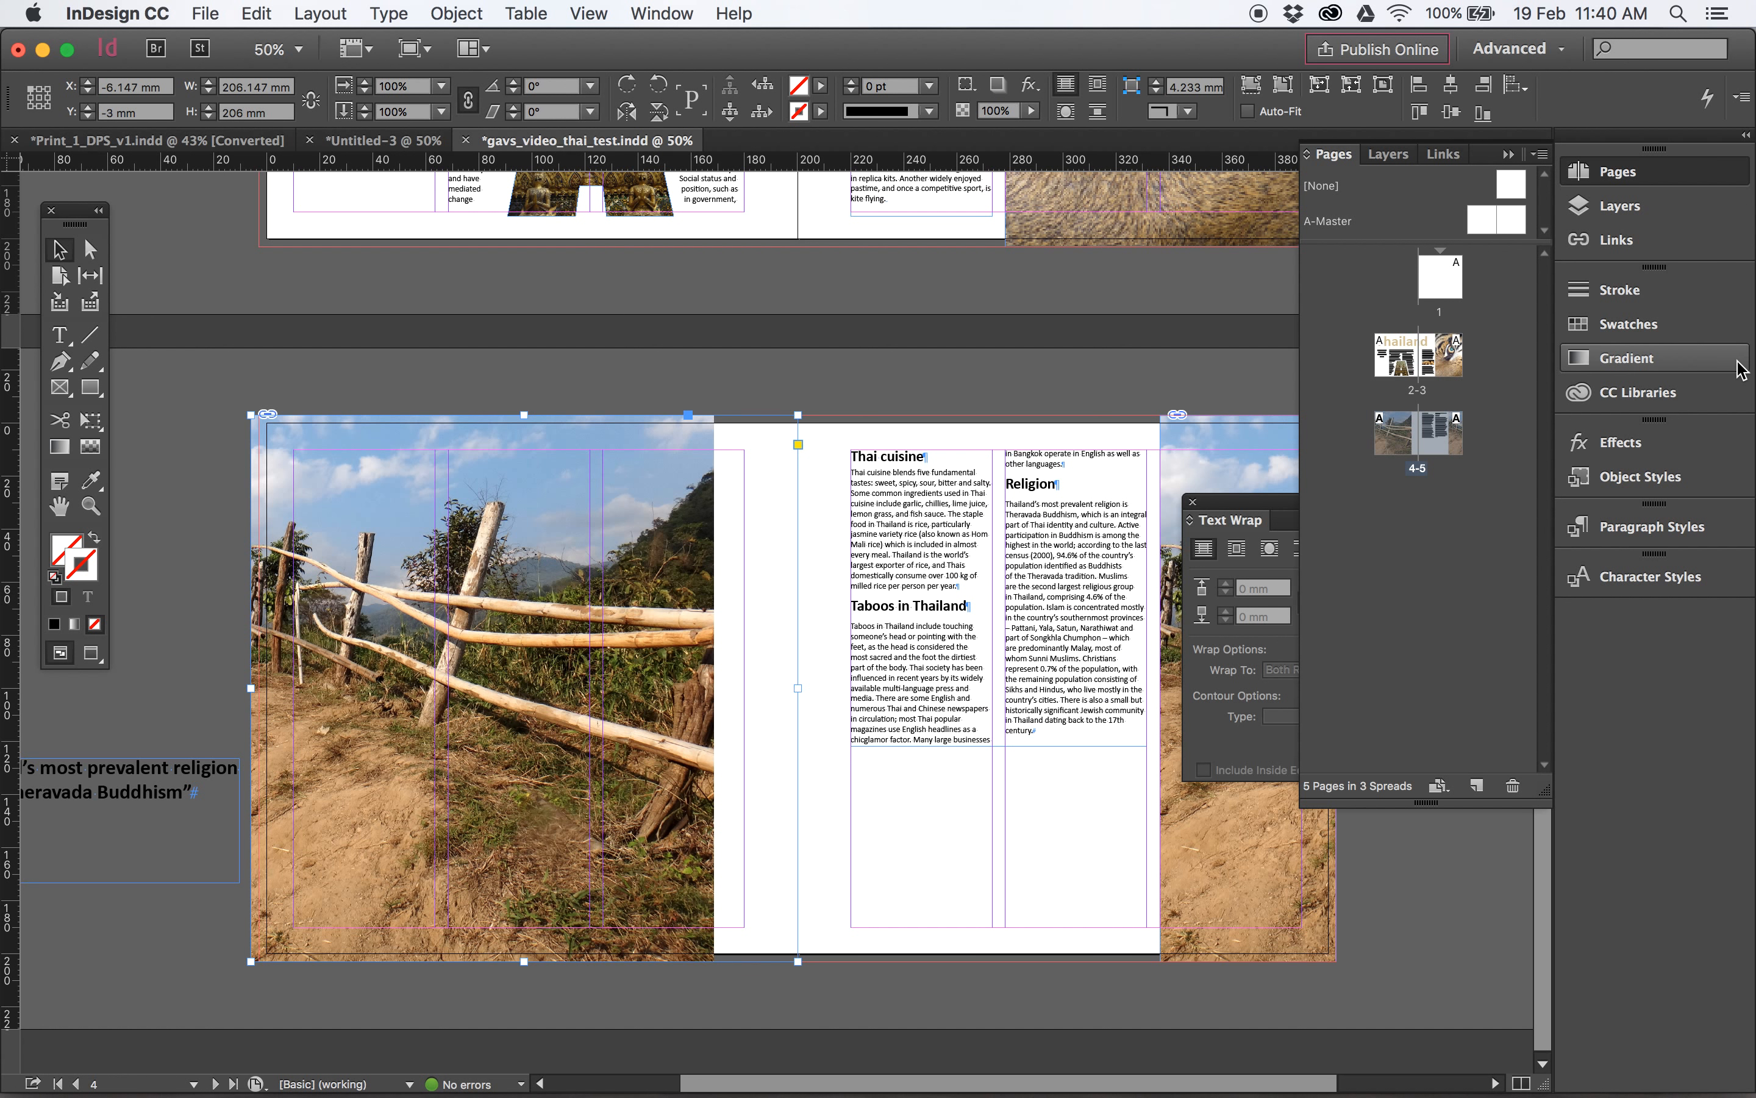
- Relink the page 4 photo to DSC00735.jpg from the Links folder
left_click(1641, 246)
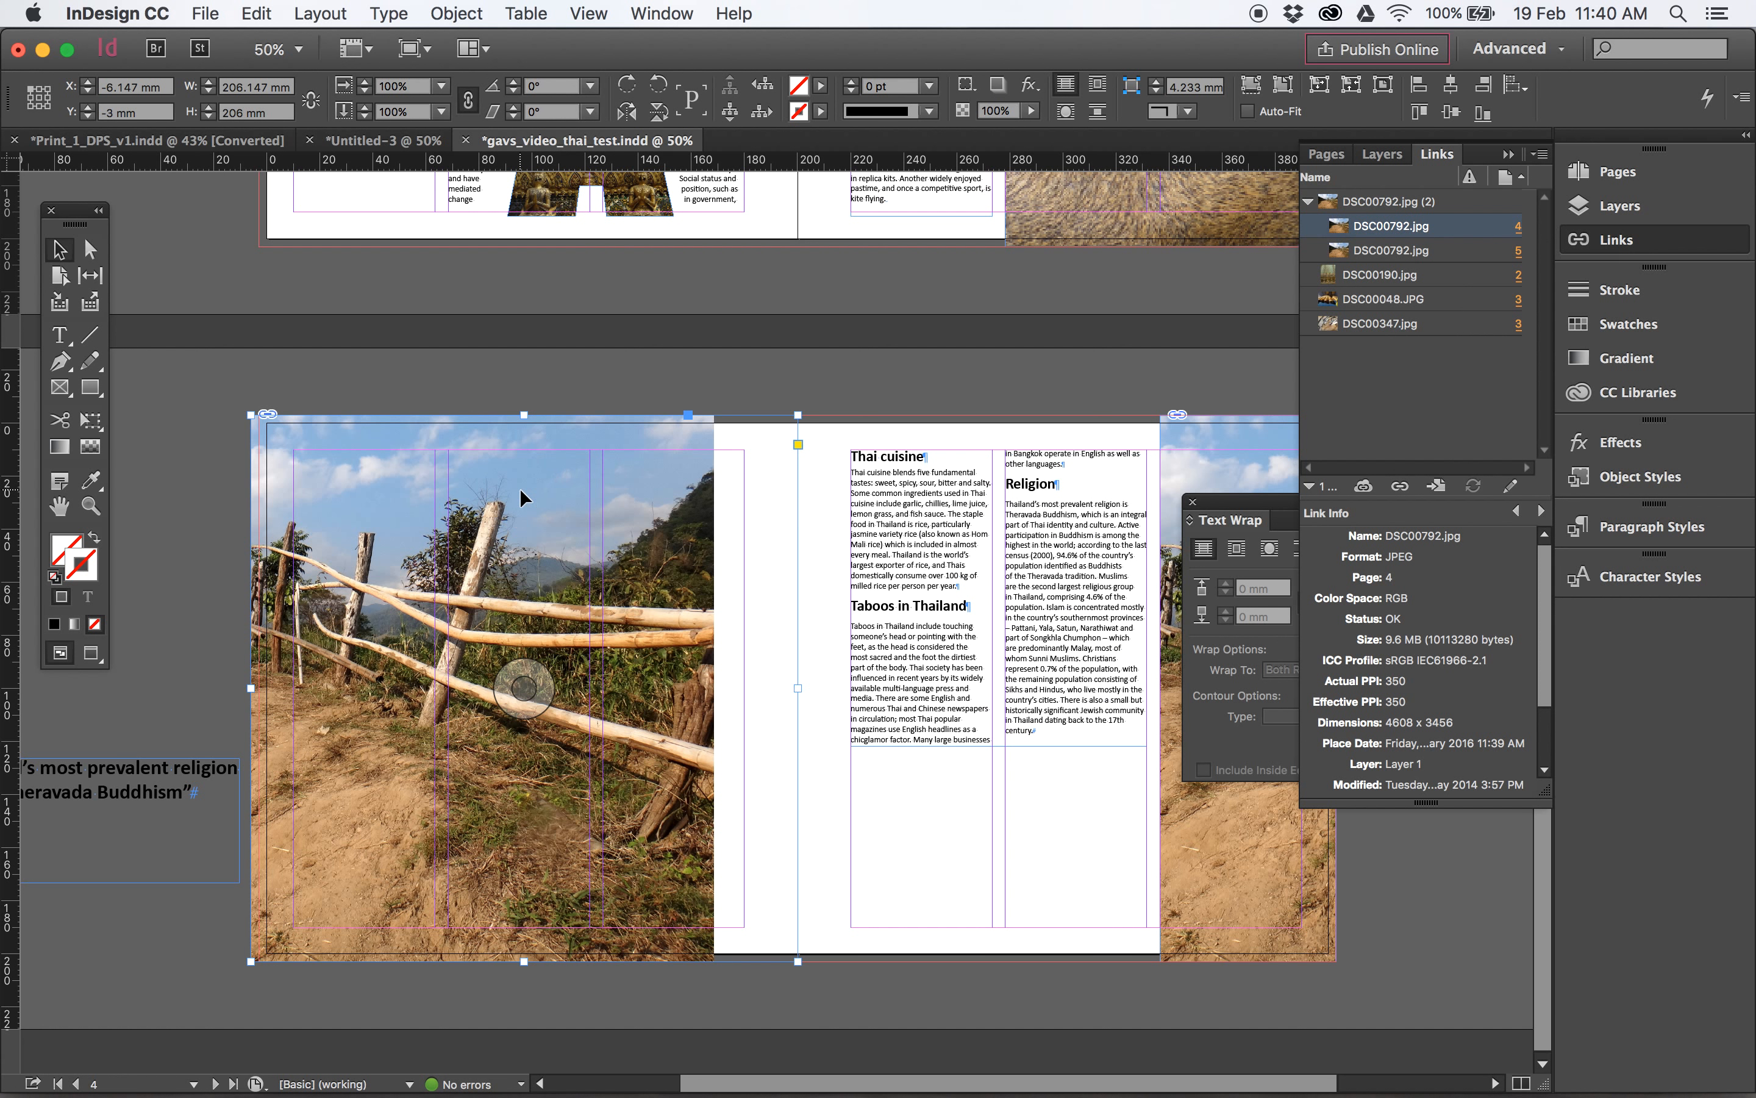
left_click(1399, 487)
left_click(869, 123)
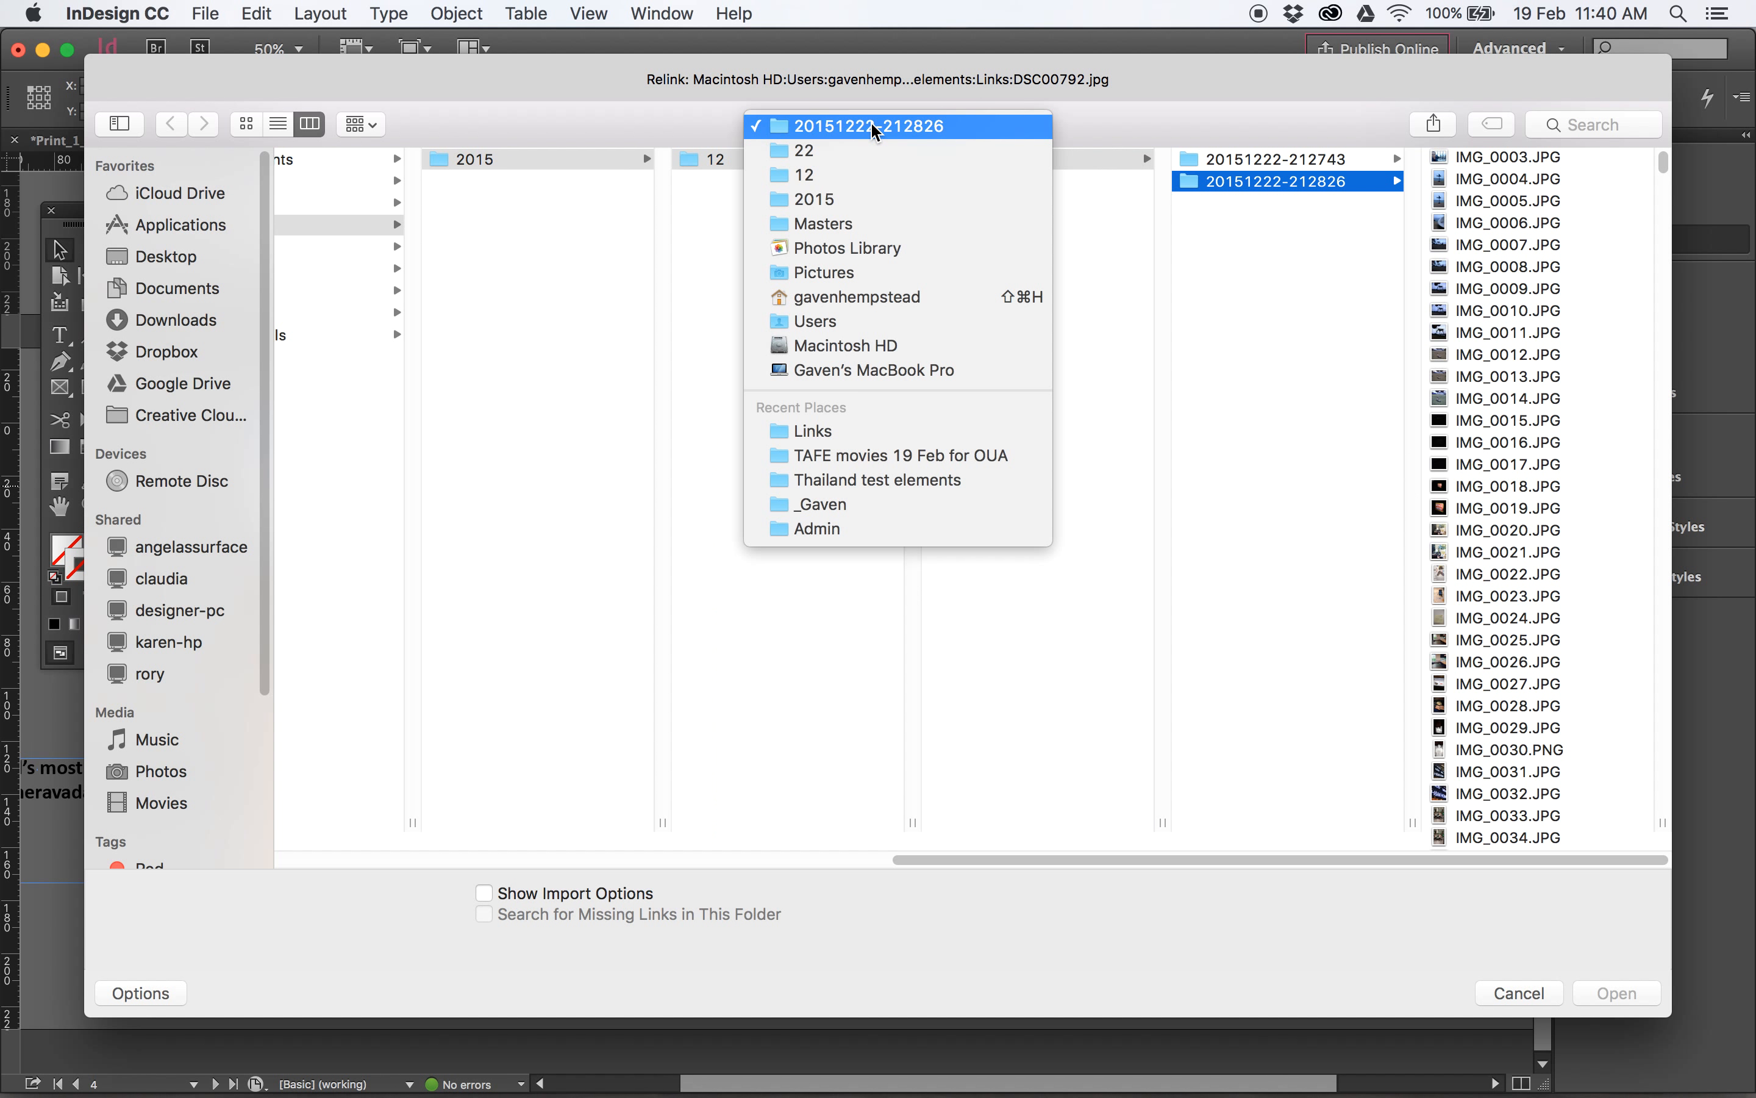
left_click(859, 433)
left_click(1486, 190)
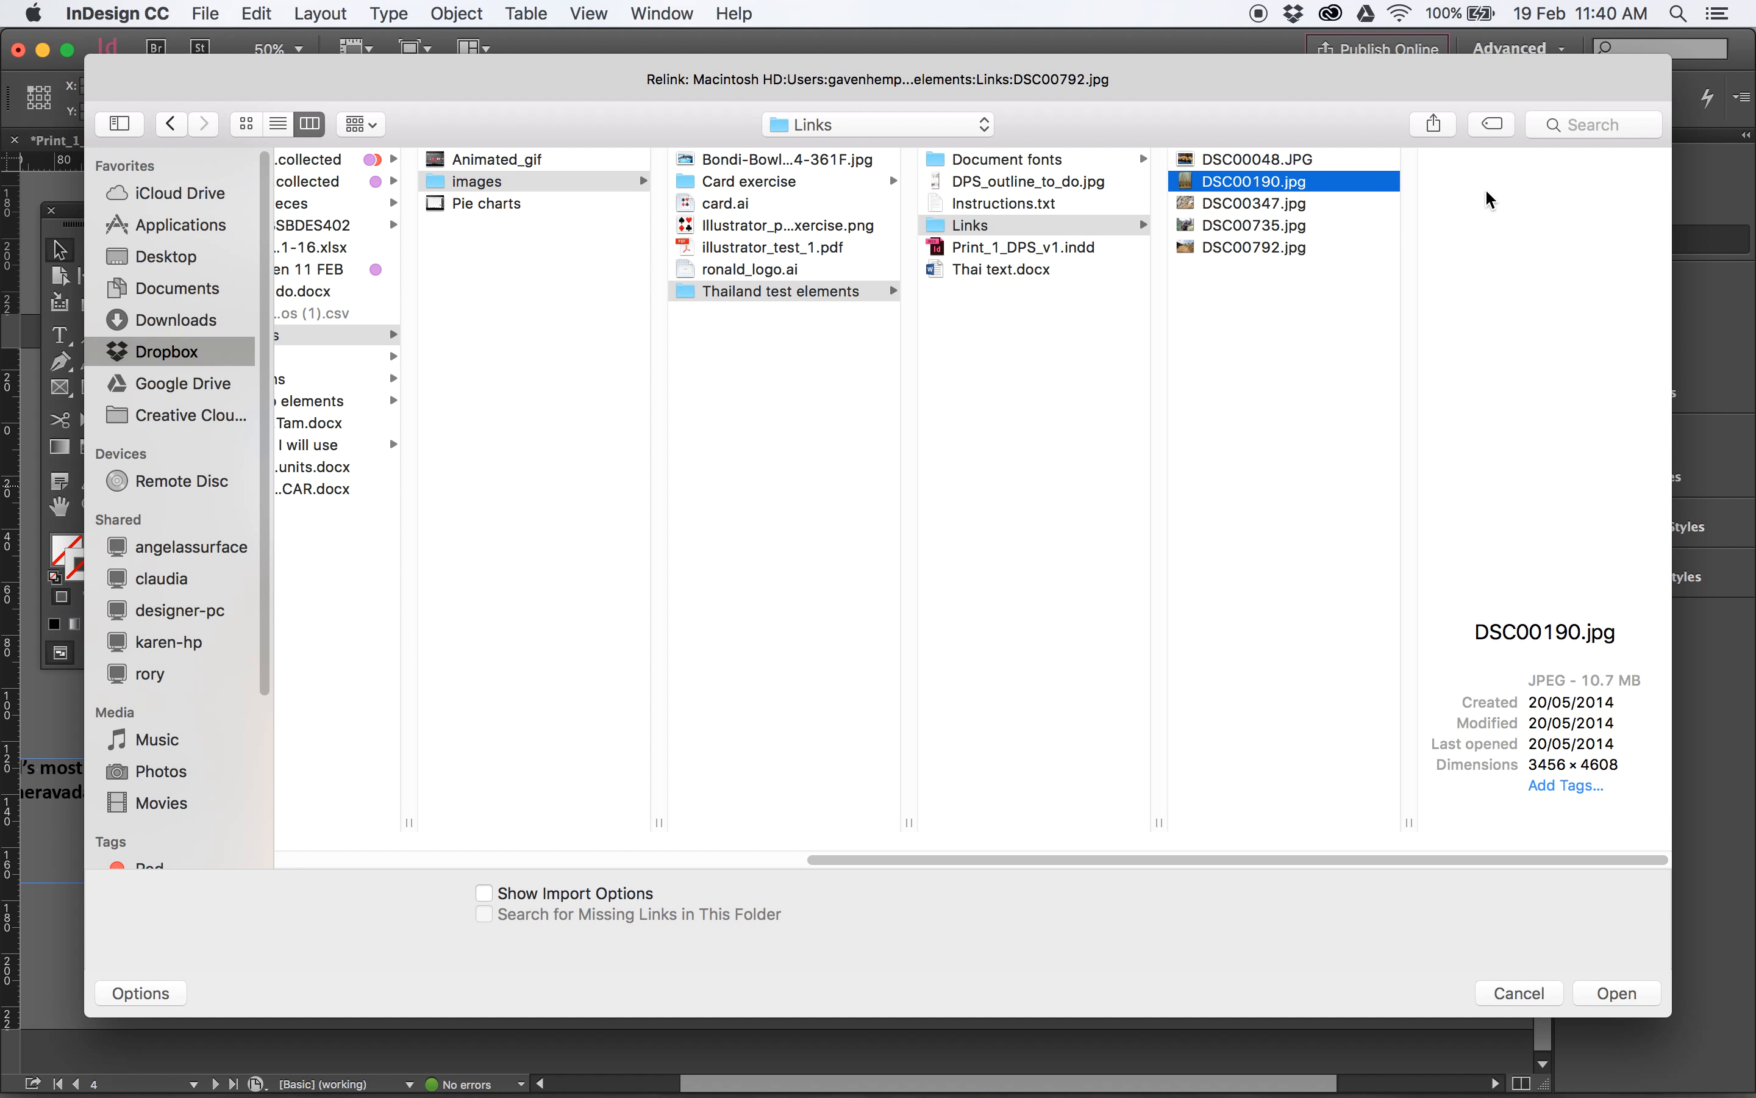
key("Down")
key("Down")
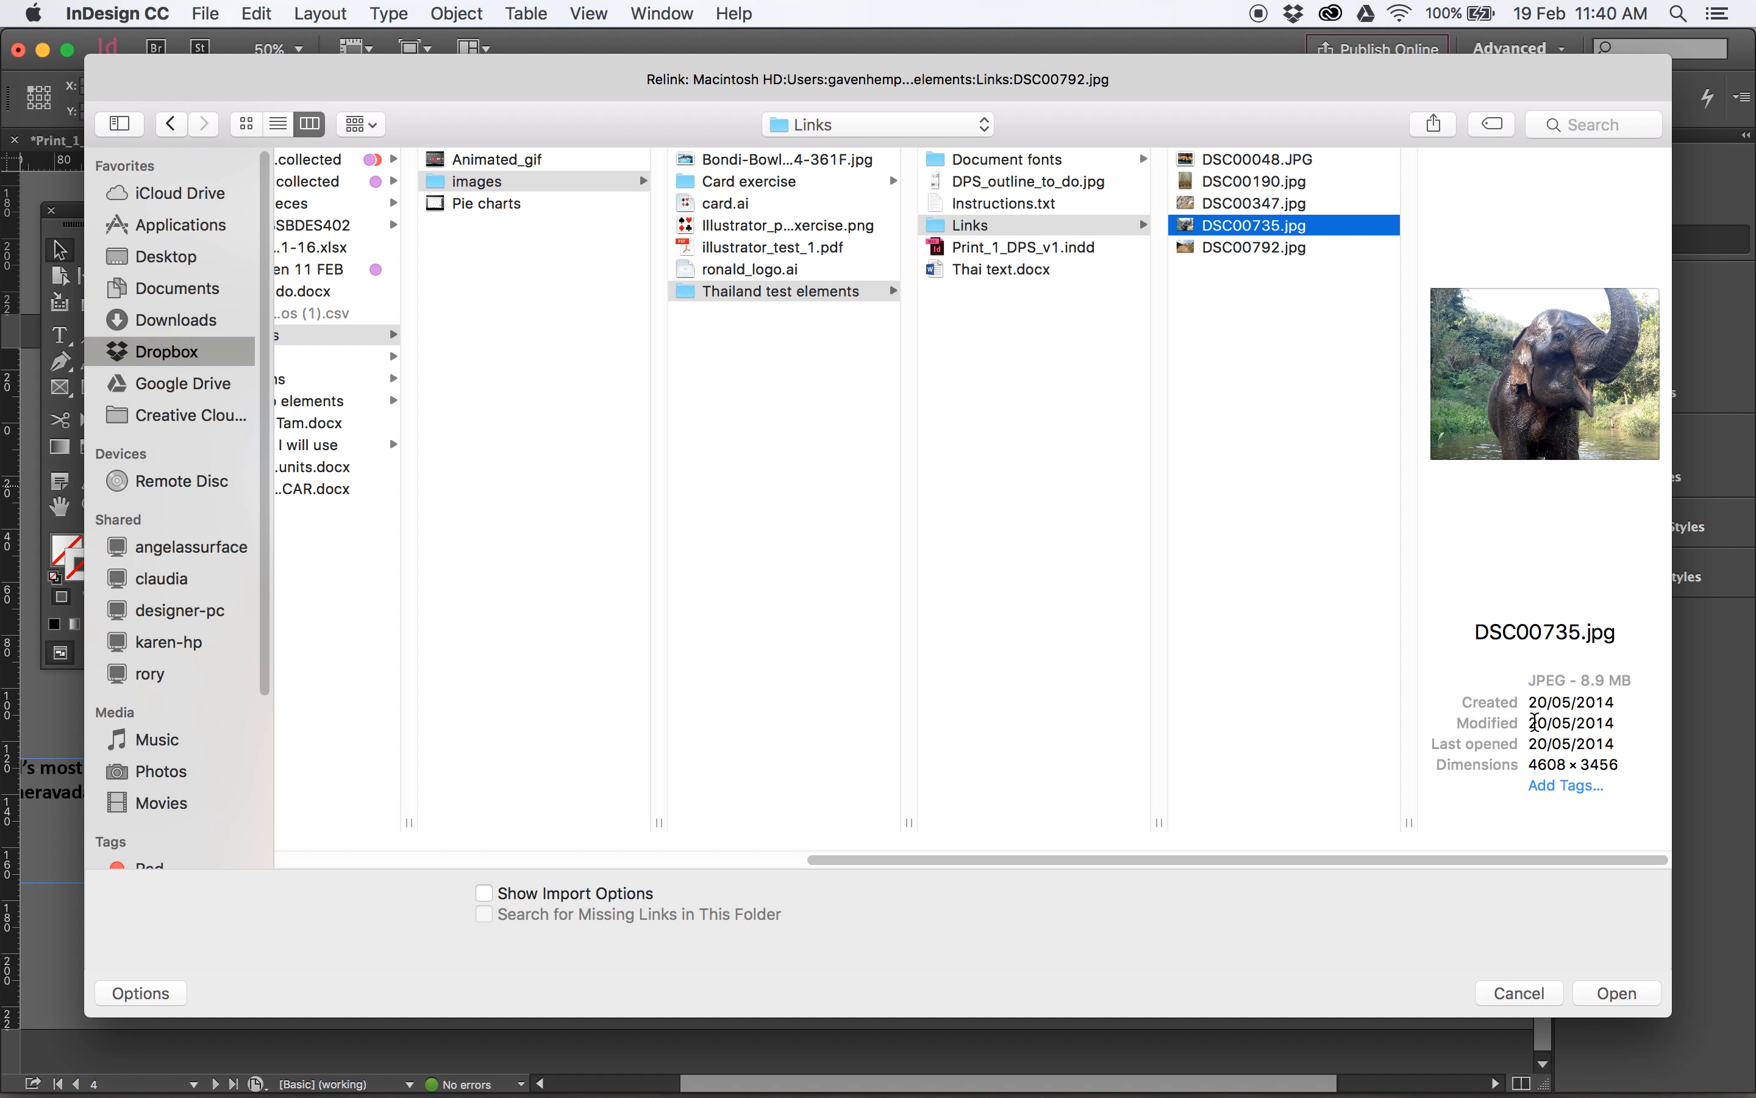
left_click(1615, 994)
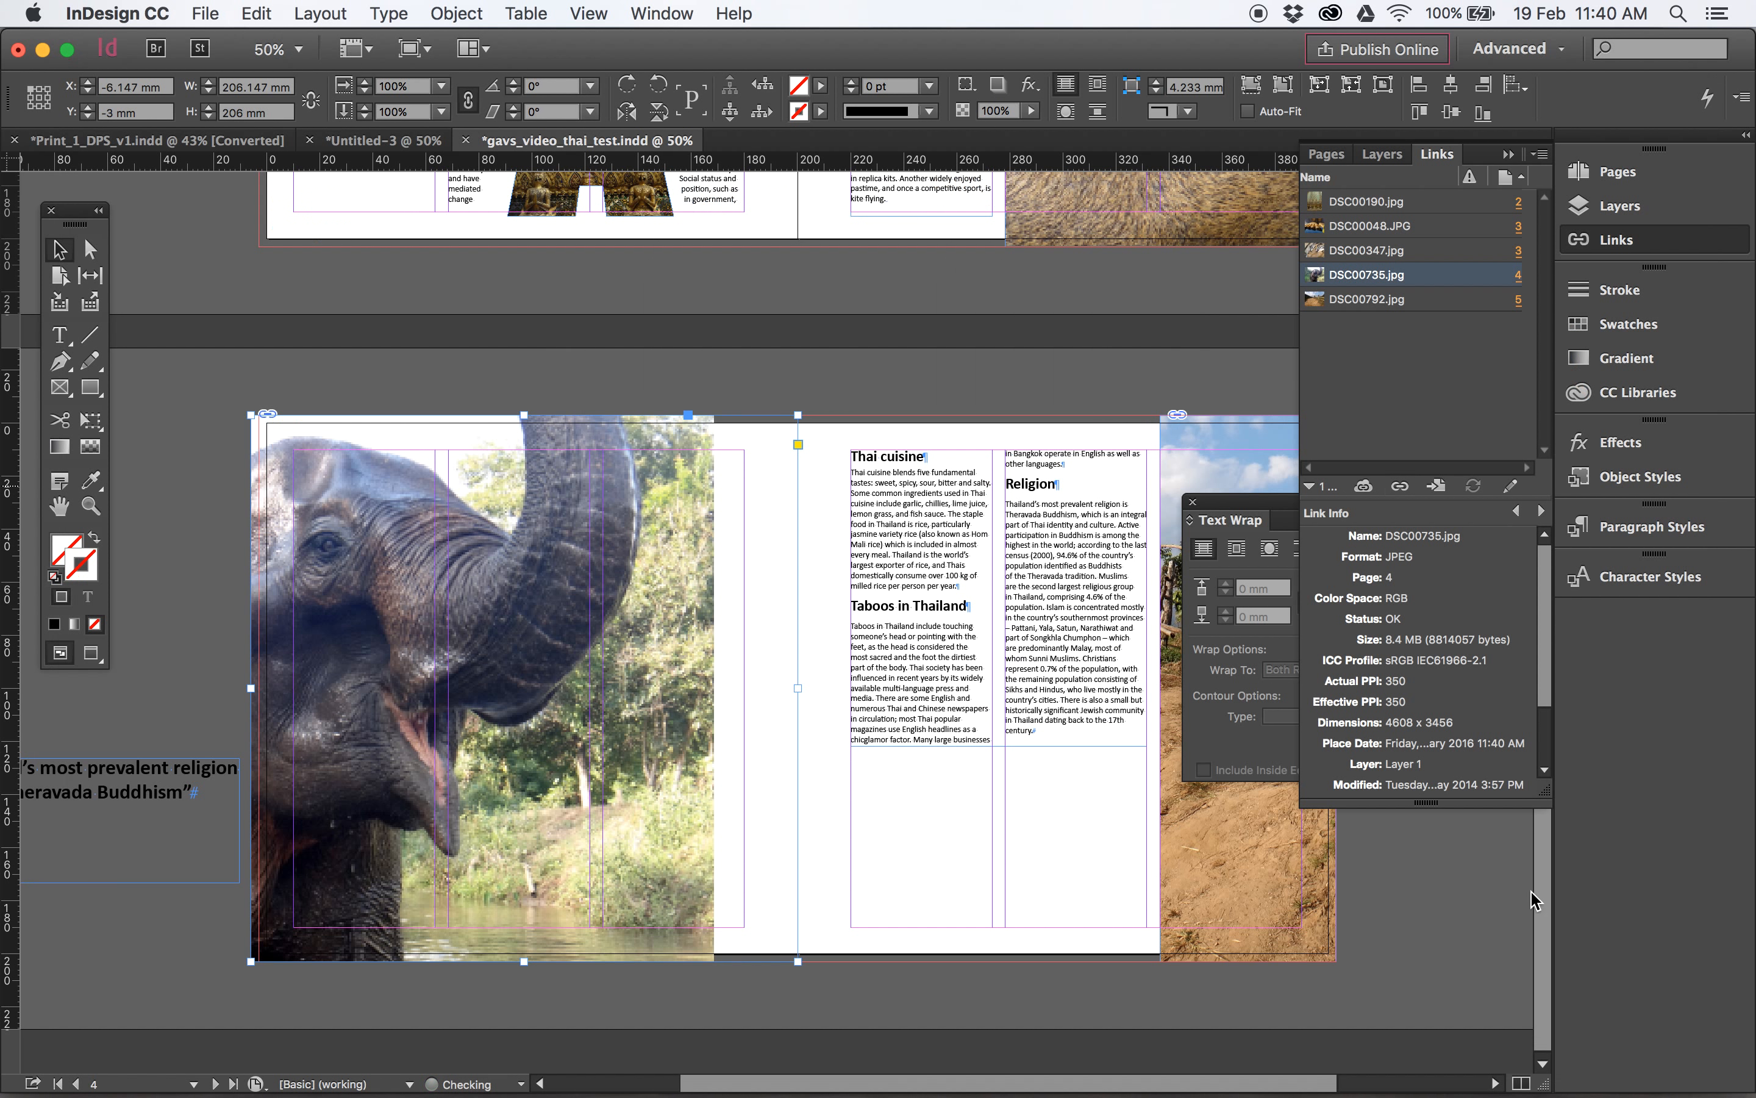
- Reposition the elephant photo inside its frame so it fills page 4 and shows the head and trunk, and deselect it
left_click(90, 250)
left_click(360, 501)
left_click_drag(633, 723, 712, 702)
left_click_drag(542, 648, 555, 651)
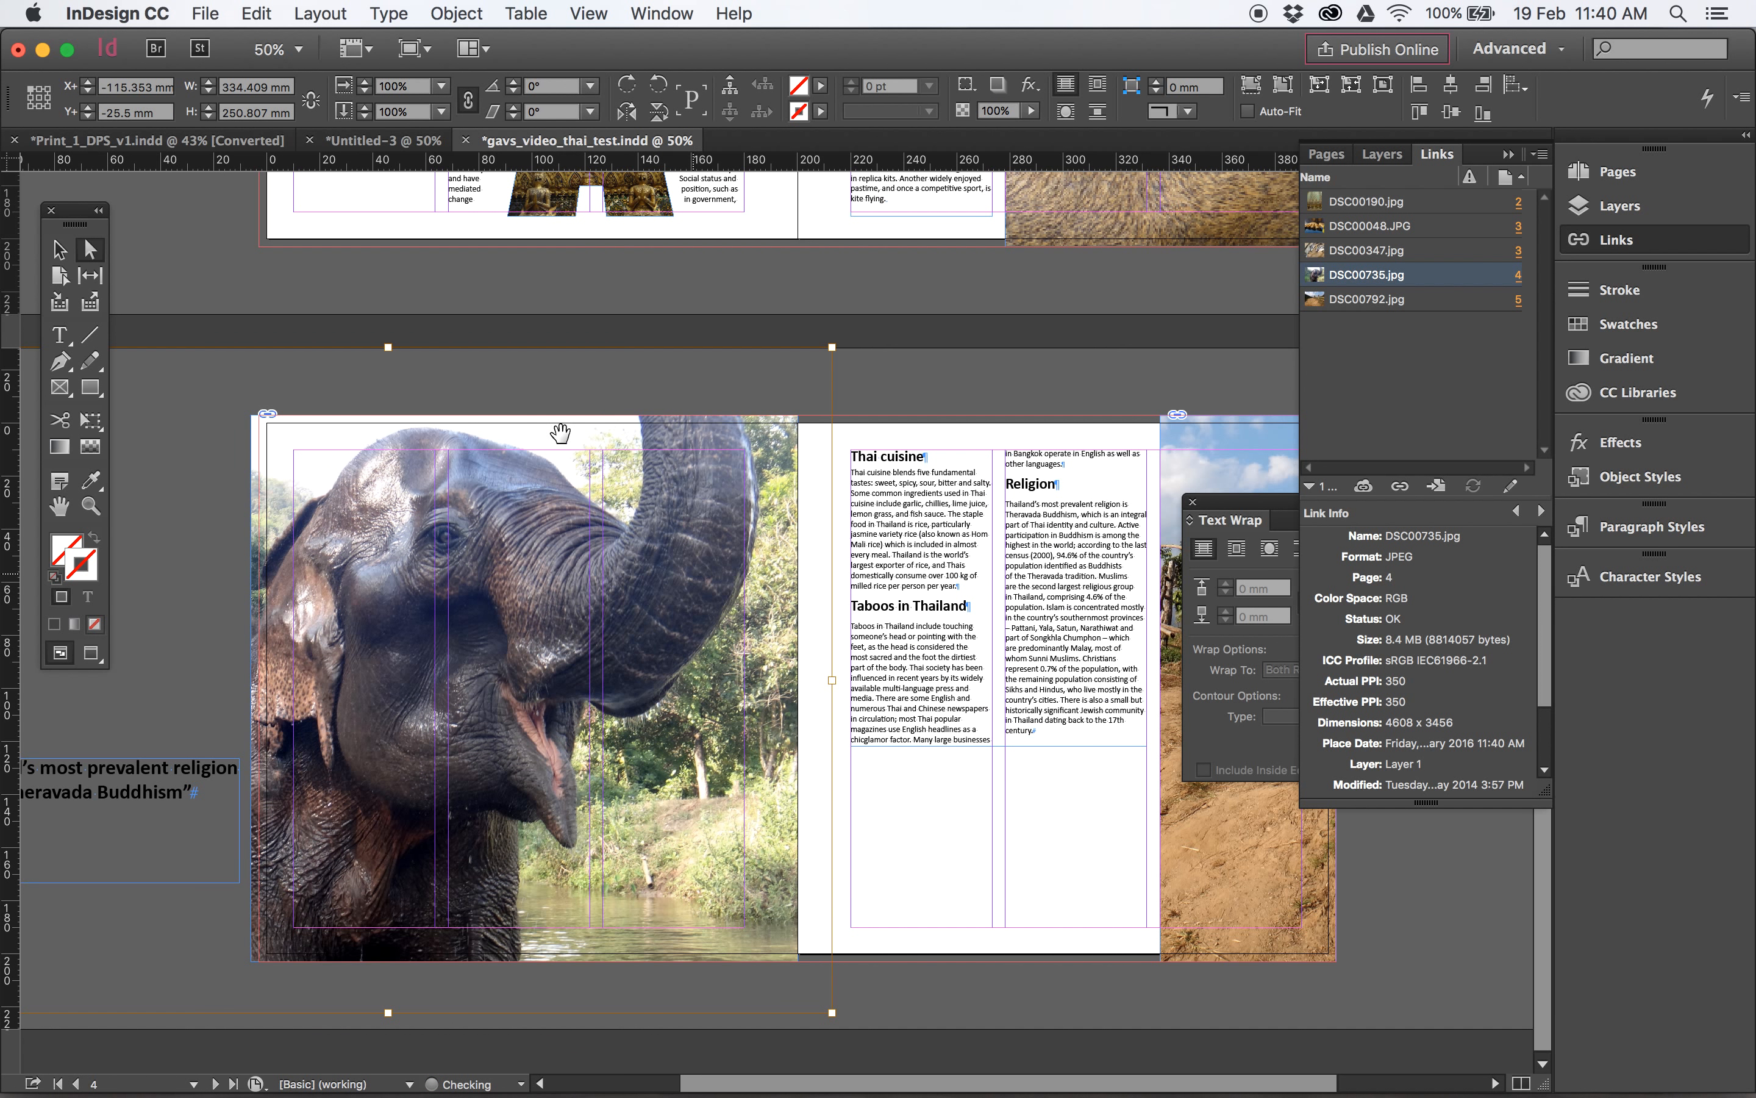
left_click(60, 248)
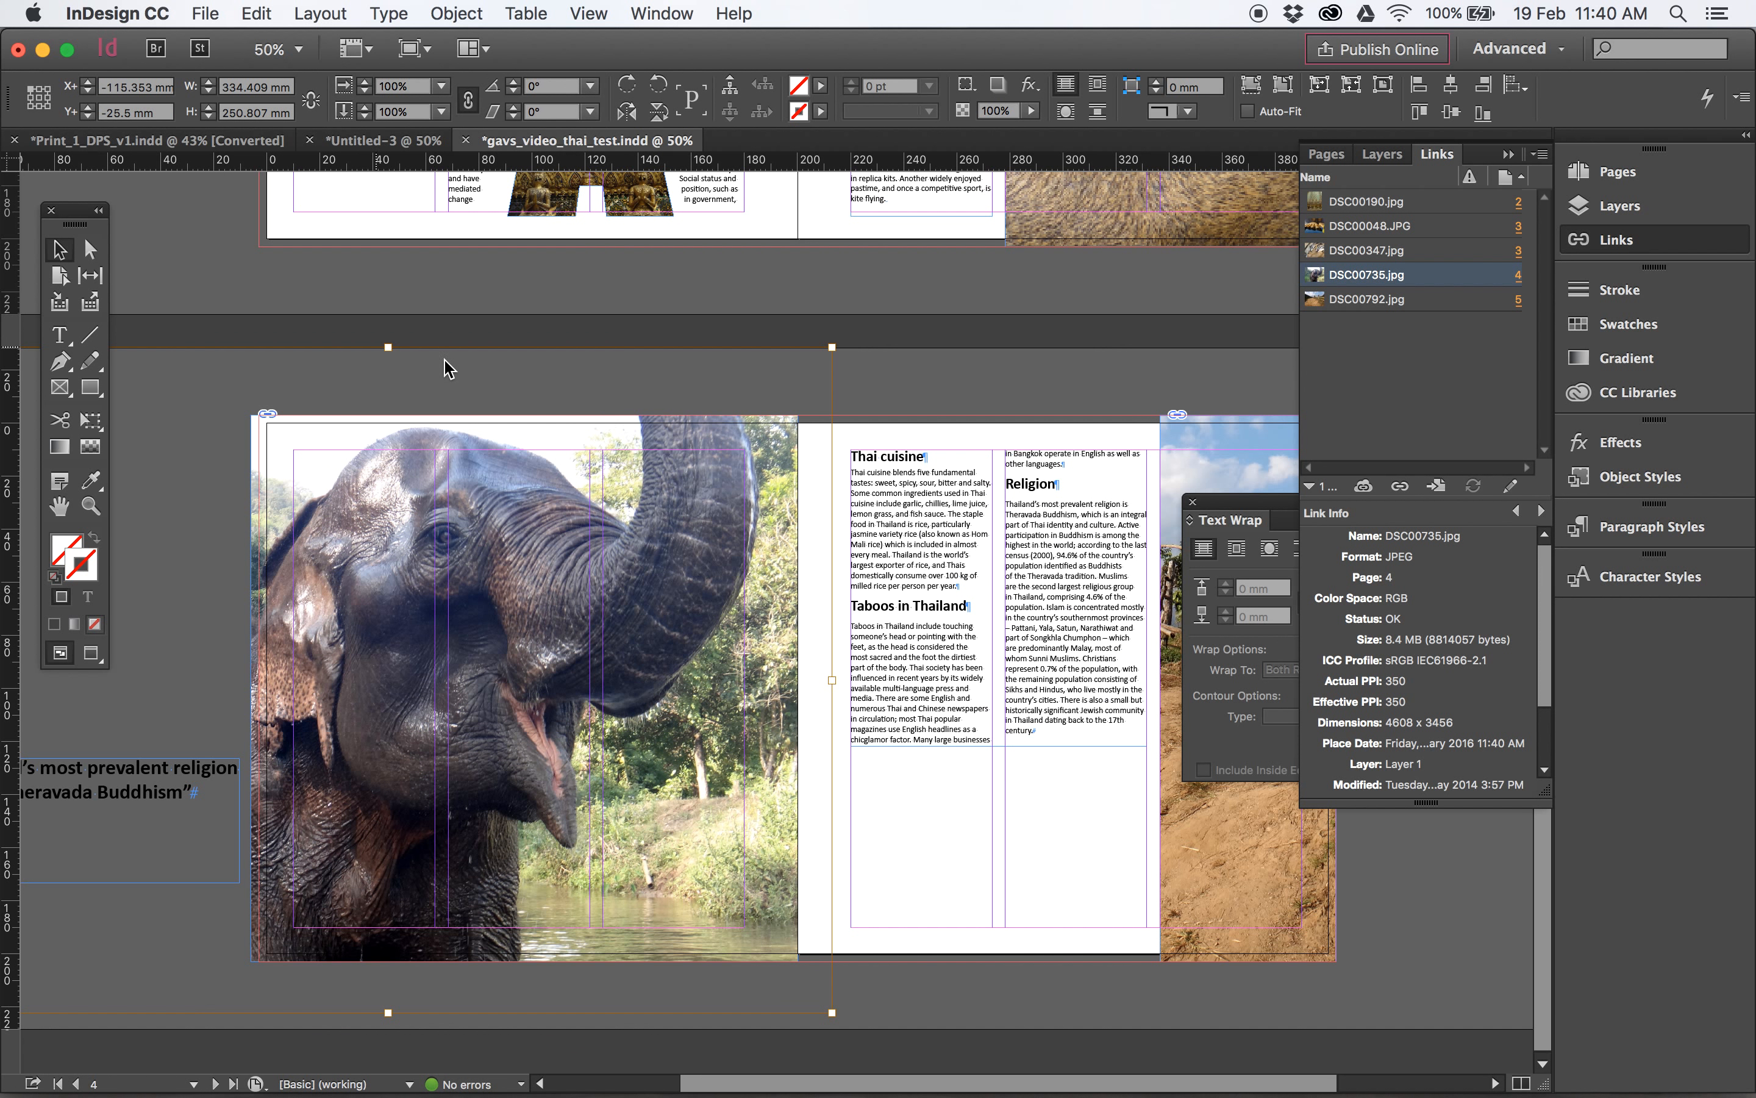
left_click(1005, 404)
- Try relinking the page 5 photo to DSC00190.jpg, undo the relink and deselect the photo
scroll(991, 457, "right", 5)
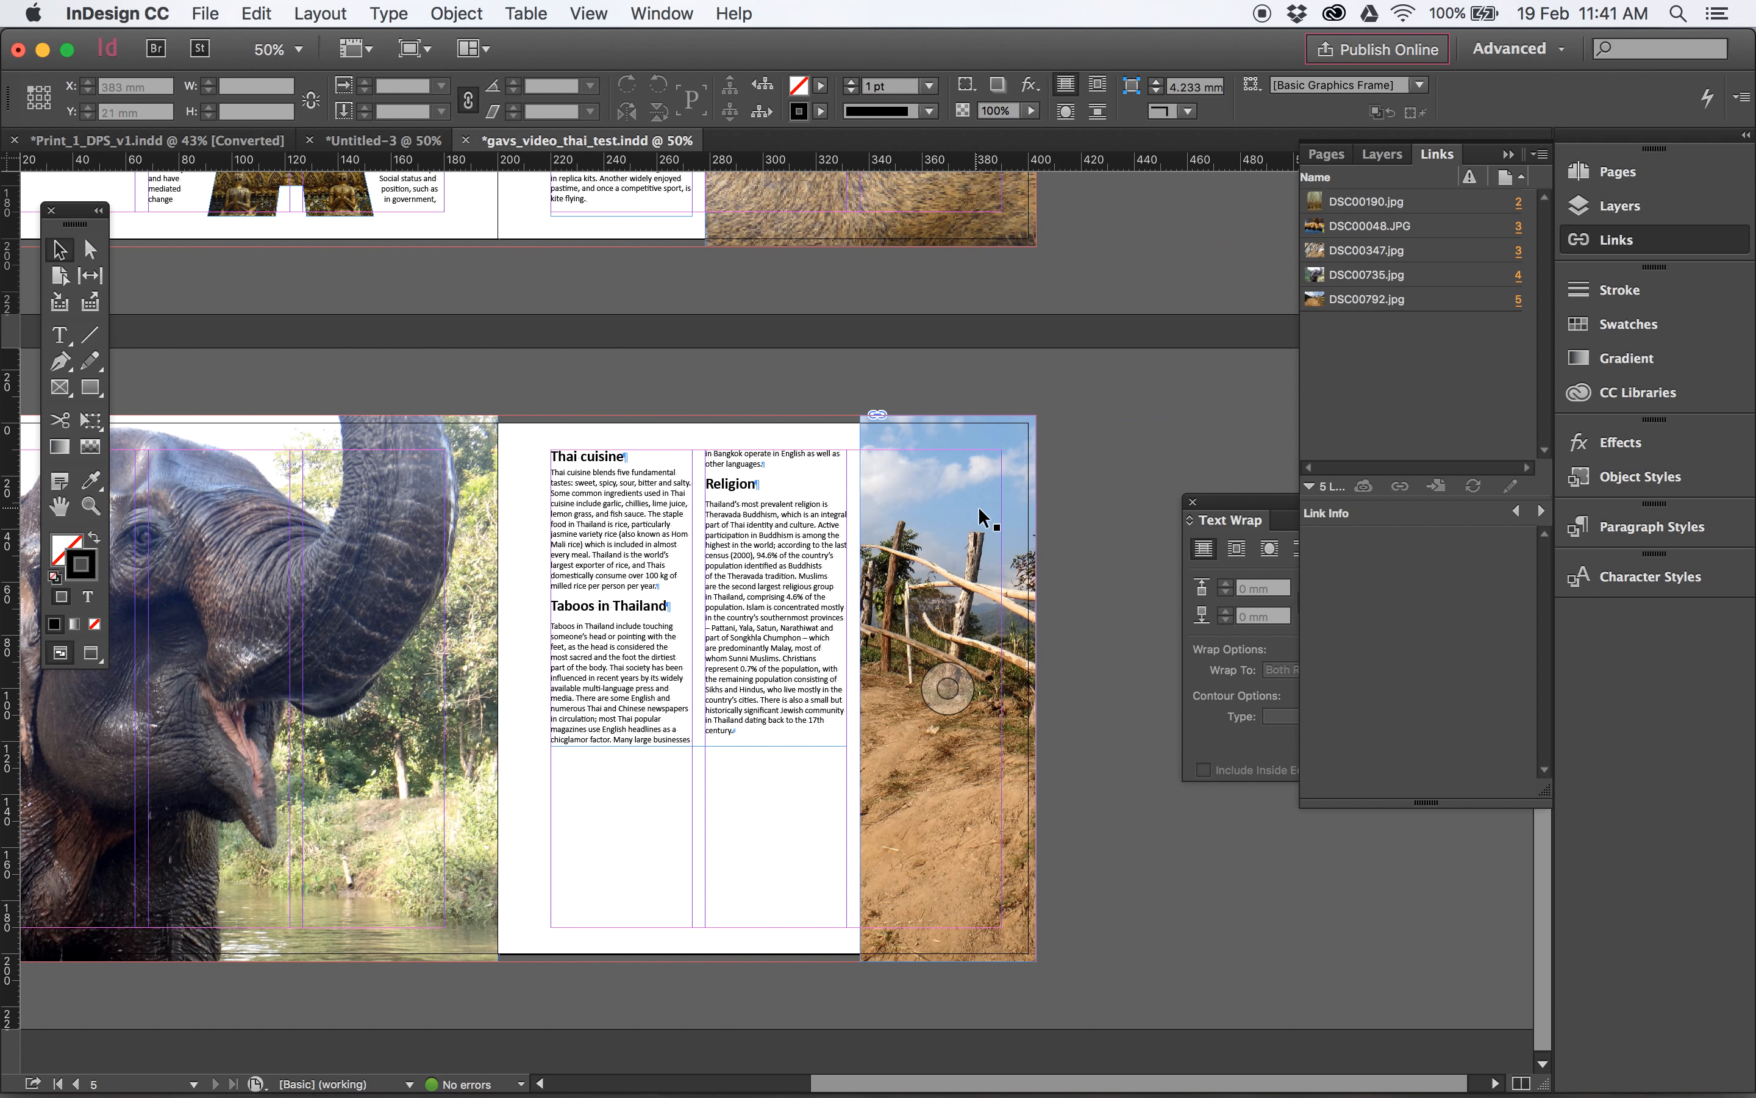
left_click(978, 507)
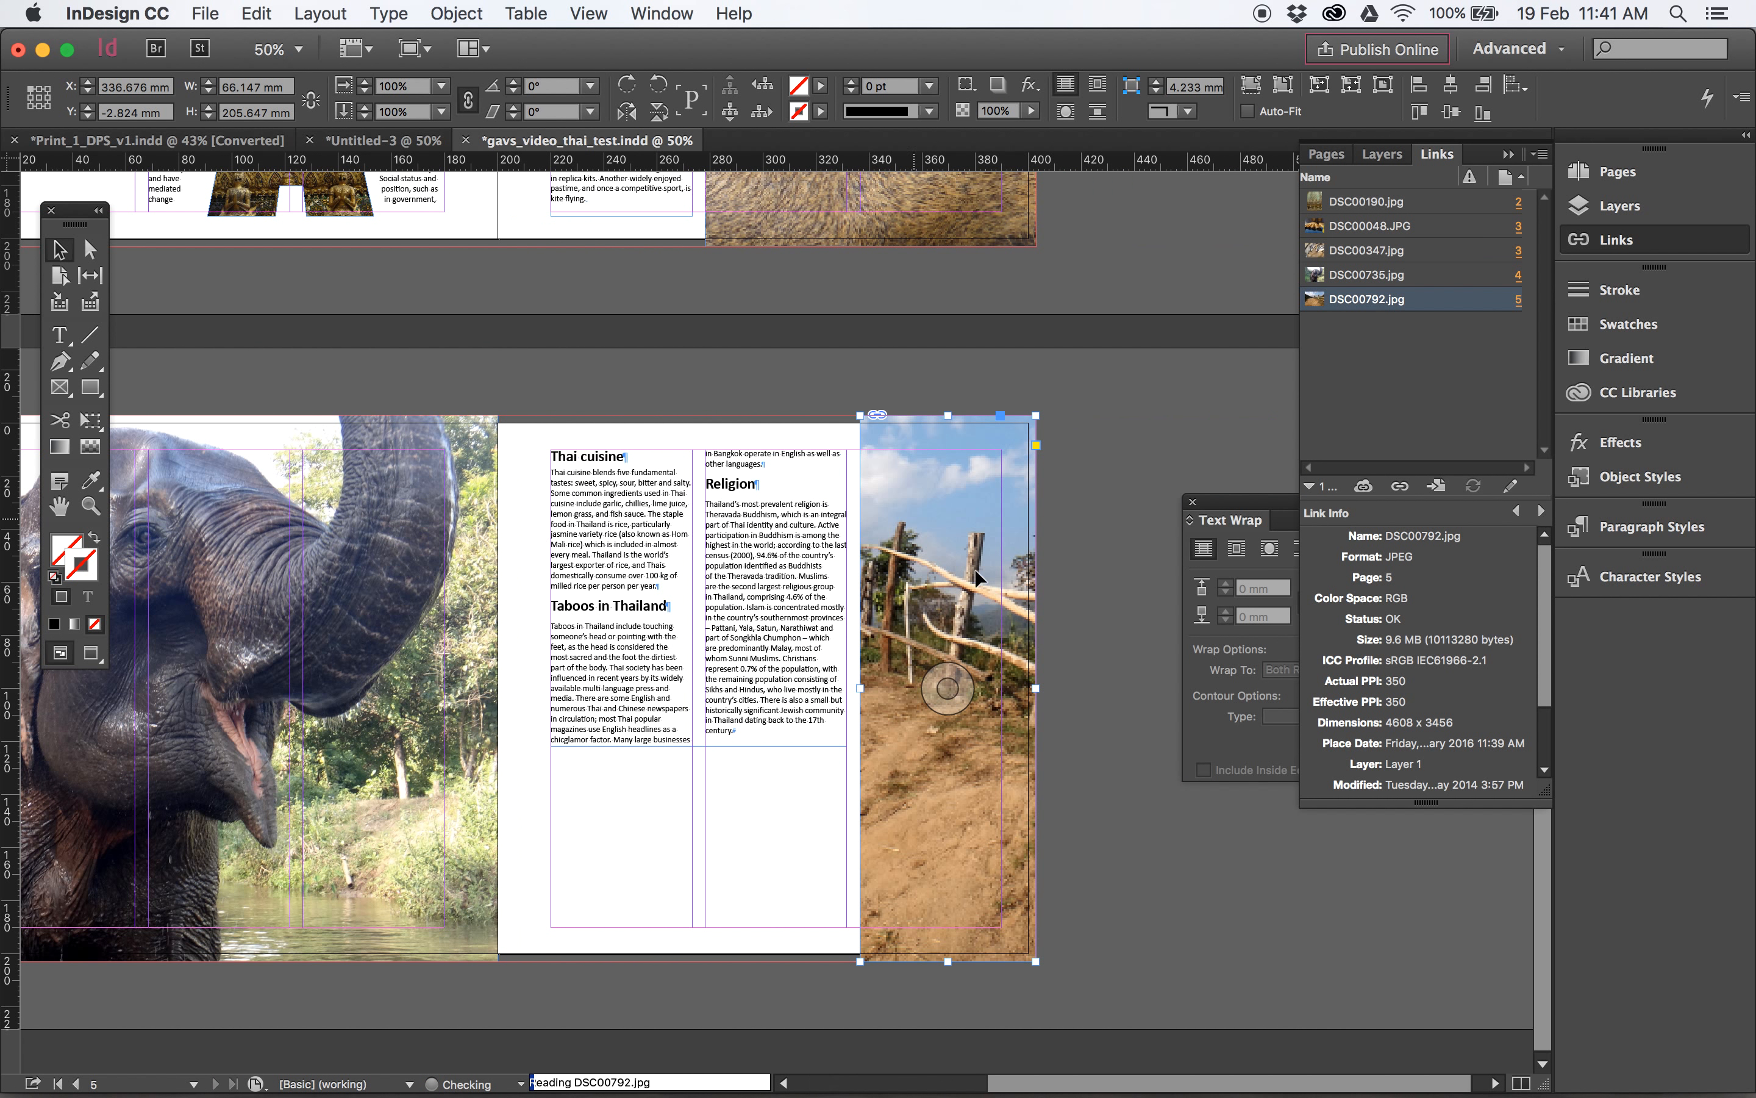
left_click(1398, 486)
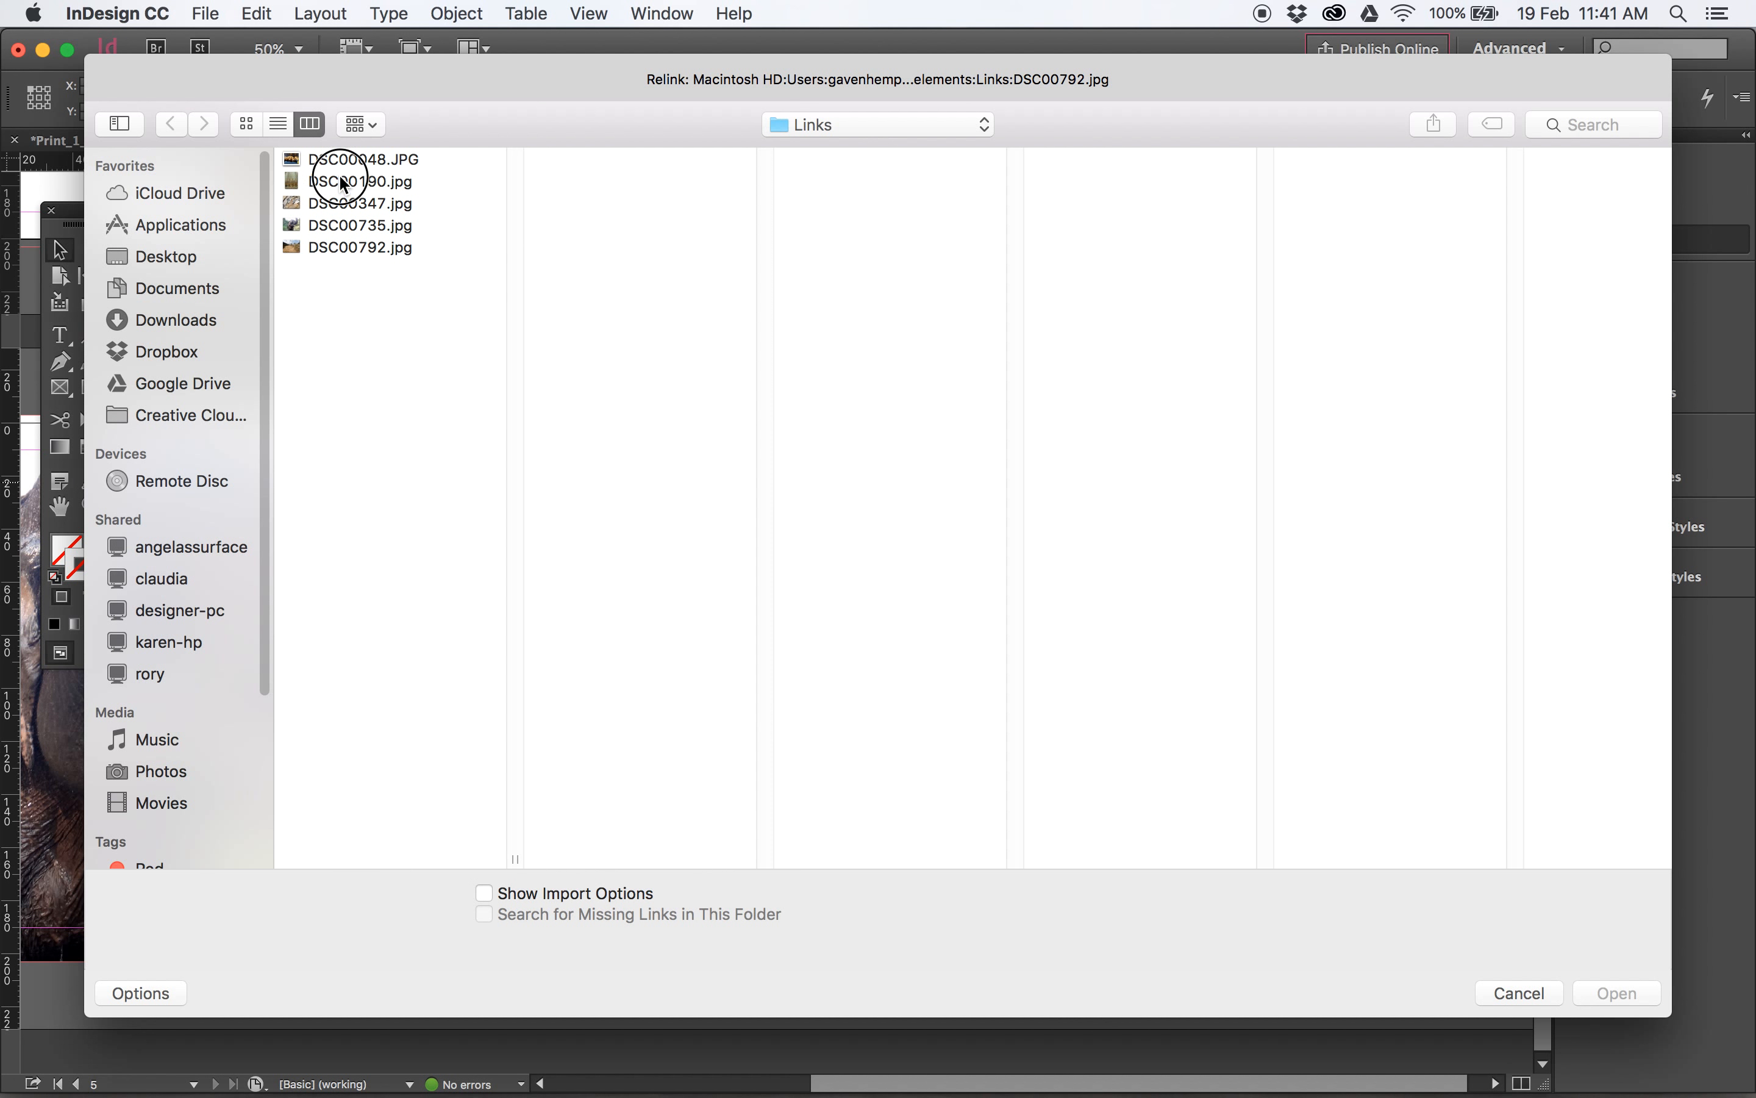
left_click(347, 181)
left_click(1650, 991)
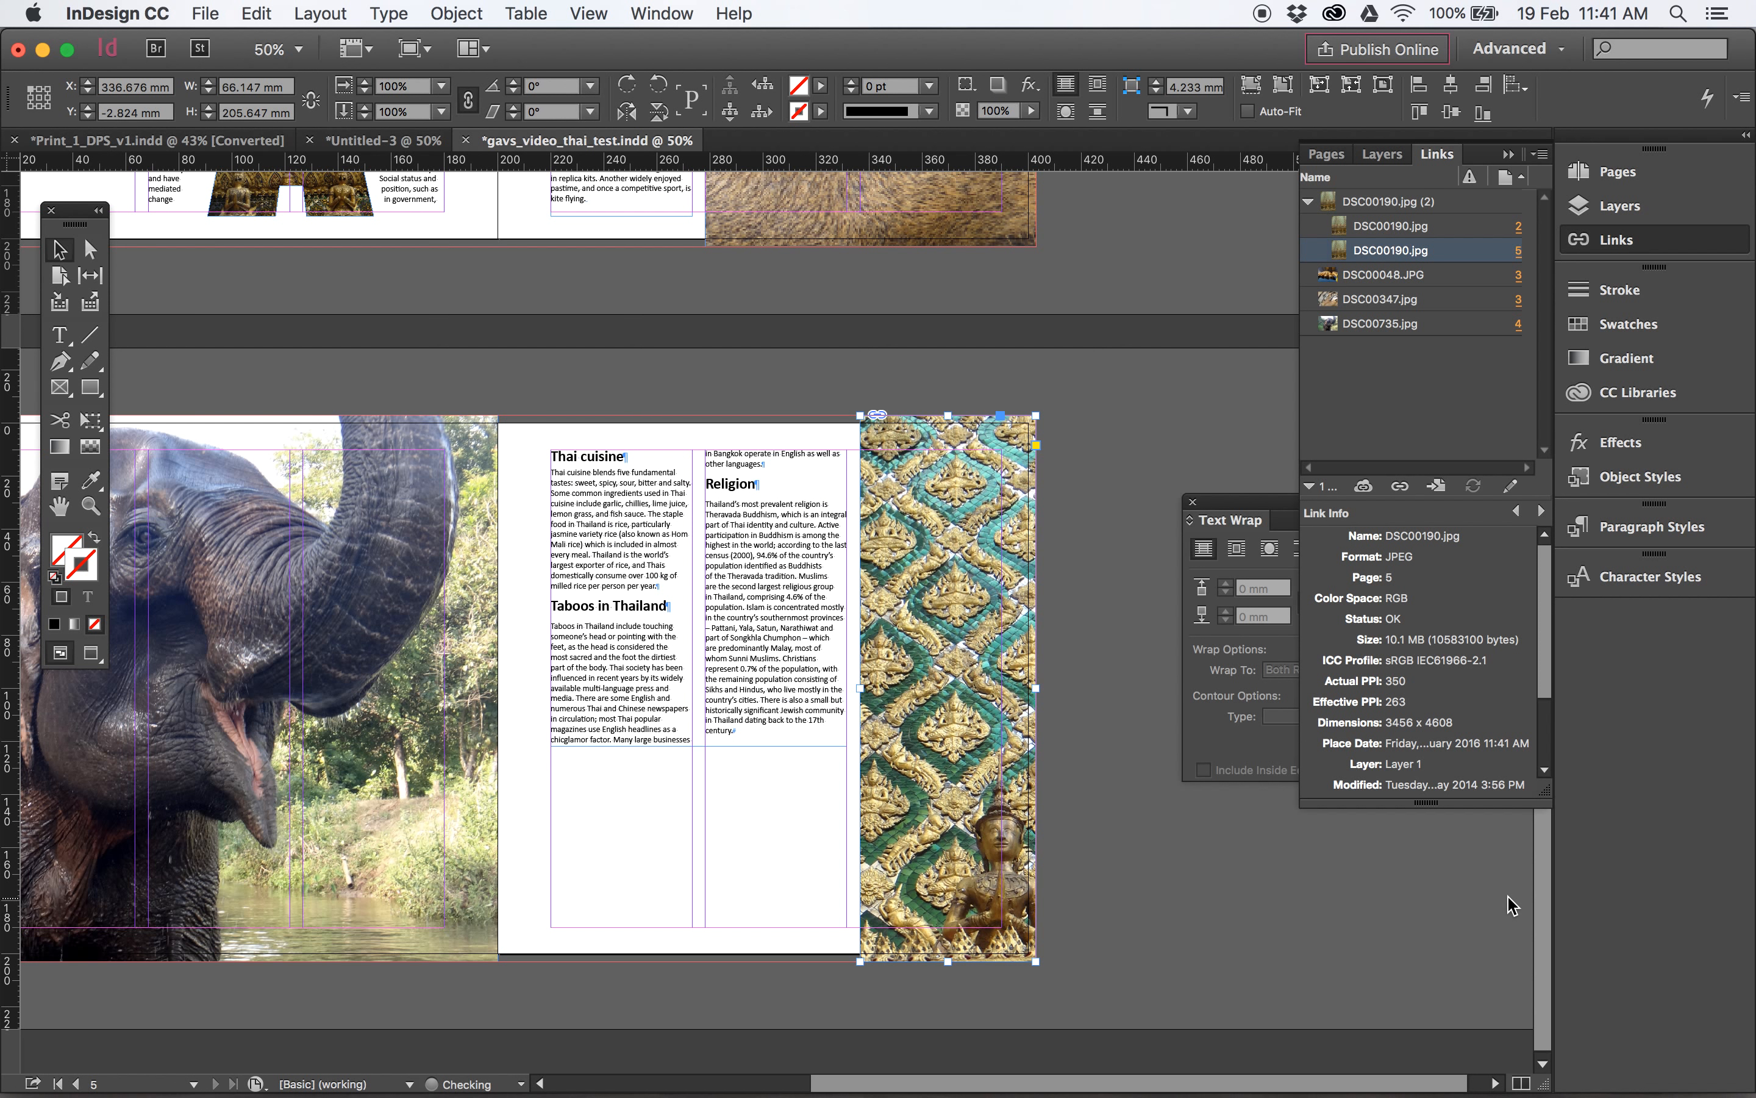
key("super+z")
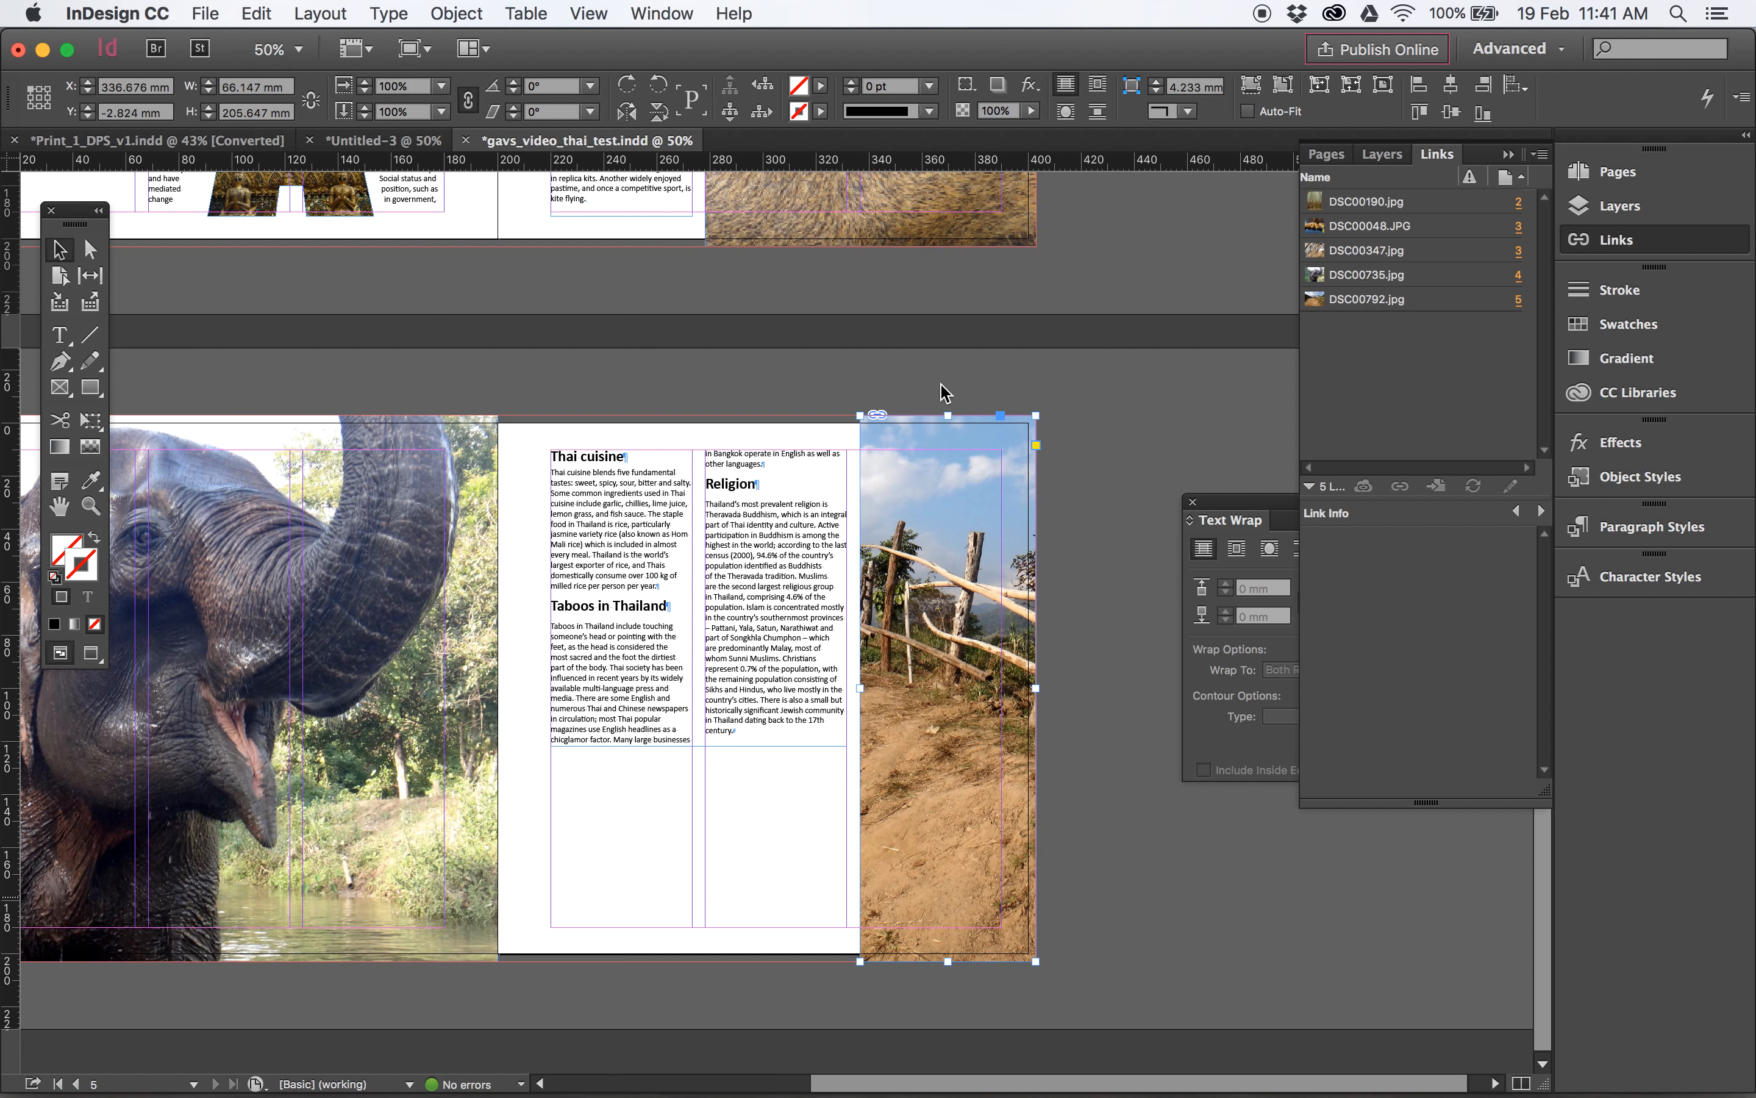
left_click(745, 359)
- Move the pull quote text frame from the pasteboard onto the lower part of the elephant photo on page 4
left_click_drag(343, 378, 672, 377)
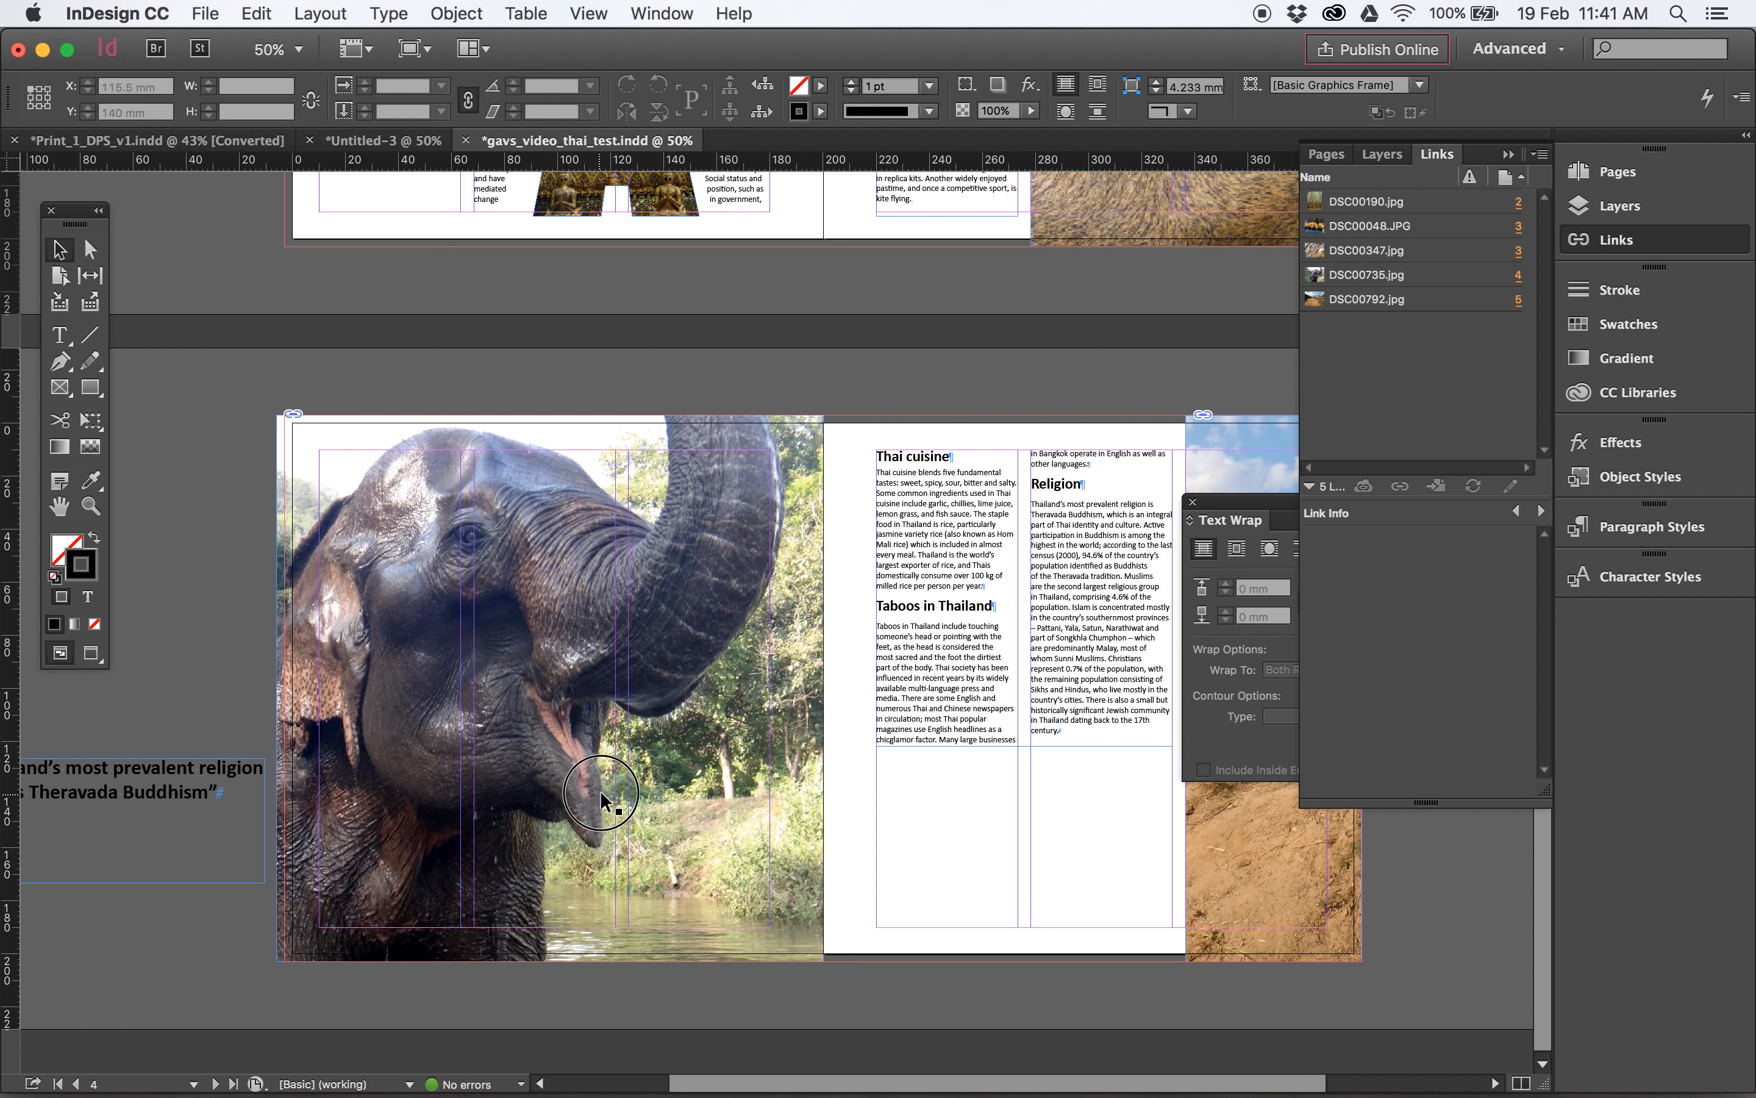
scroll(462, 805, "left", 5)
left_click(288, 777)
left_click_drag(288, 777, 599, 796)
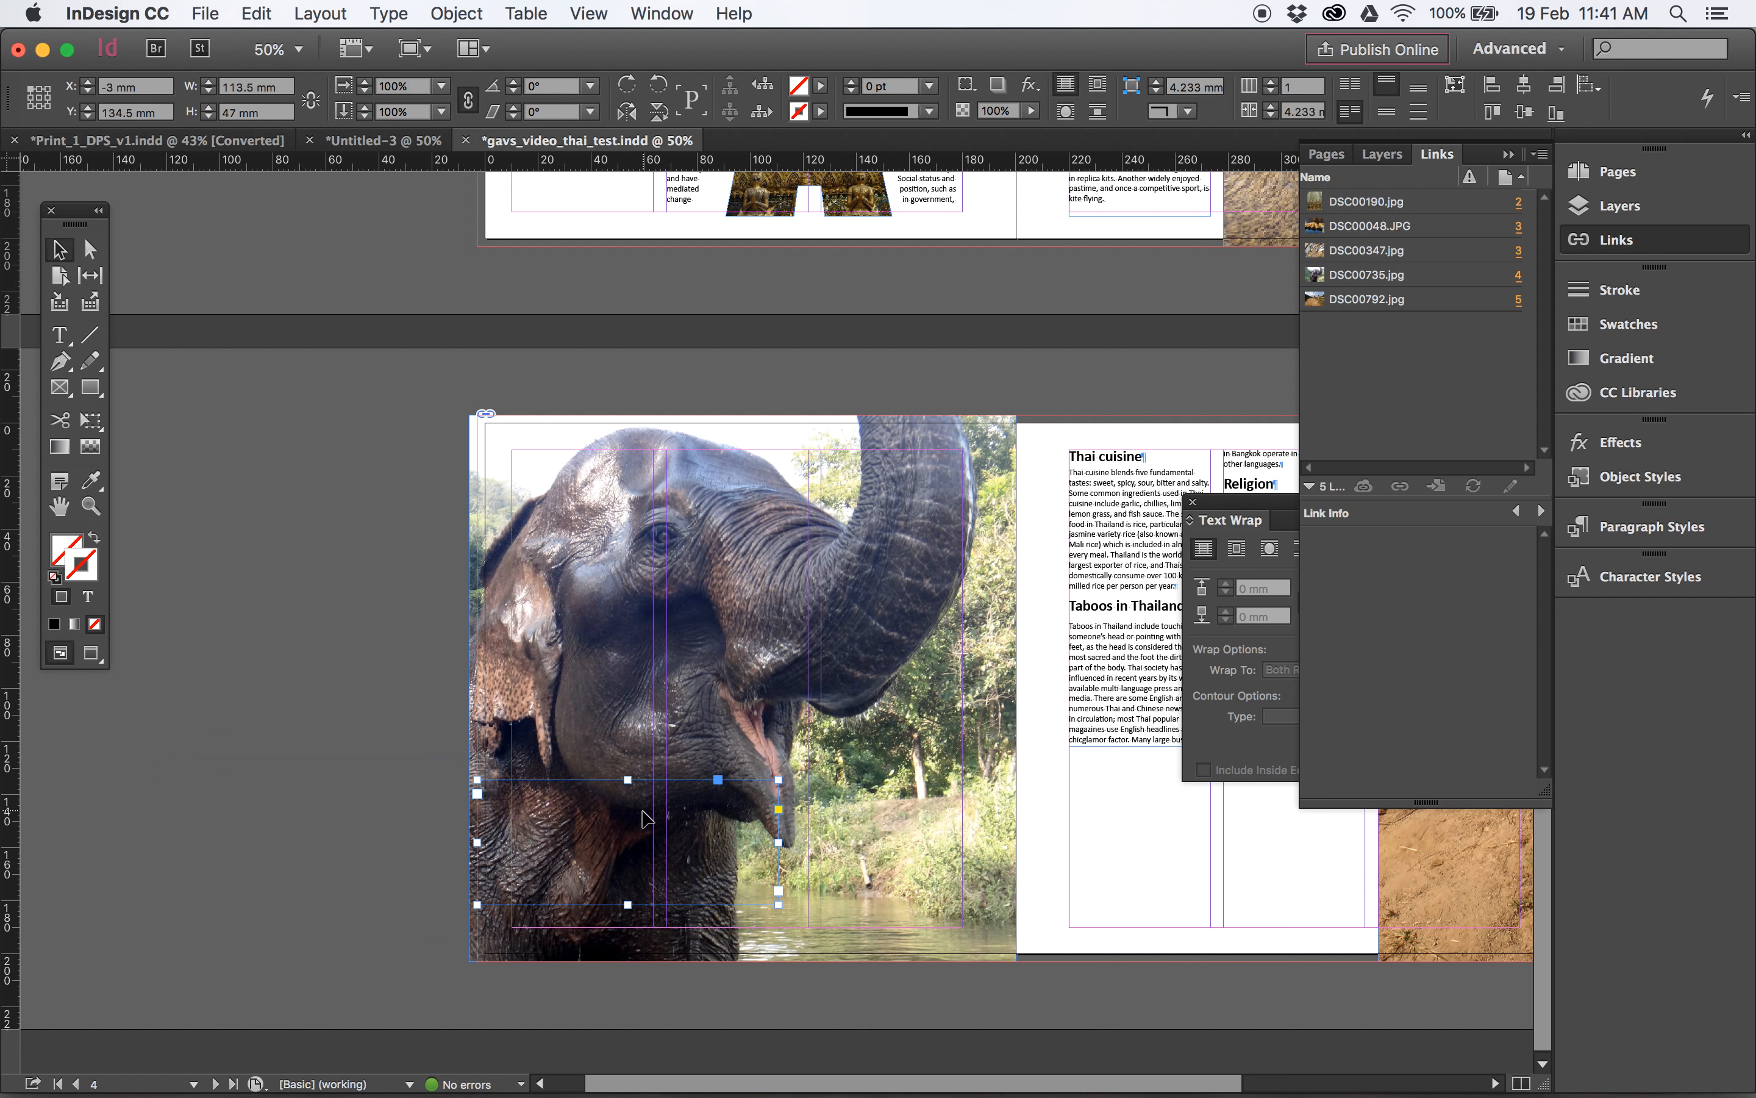
- Bring the pull quote text frame to the front, above the elephant photo
right_click(584, 808)
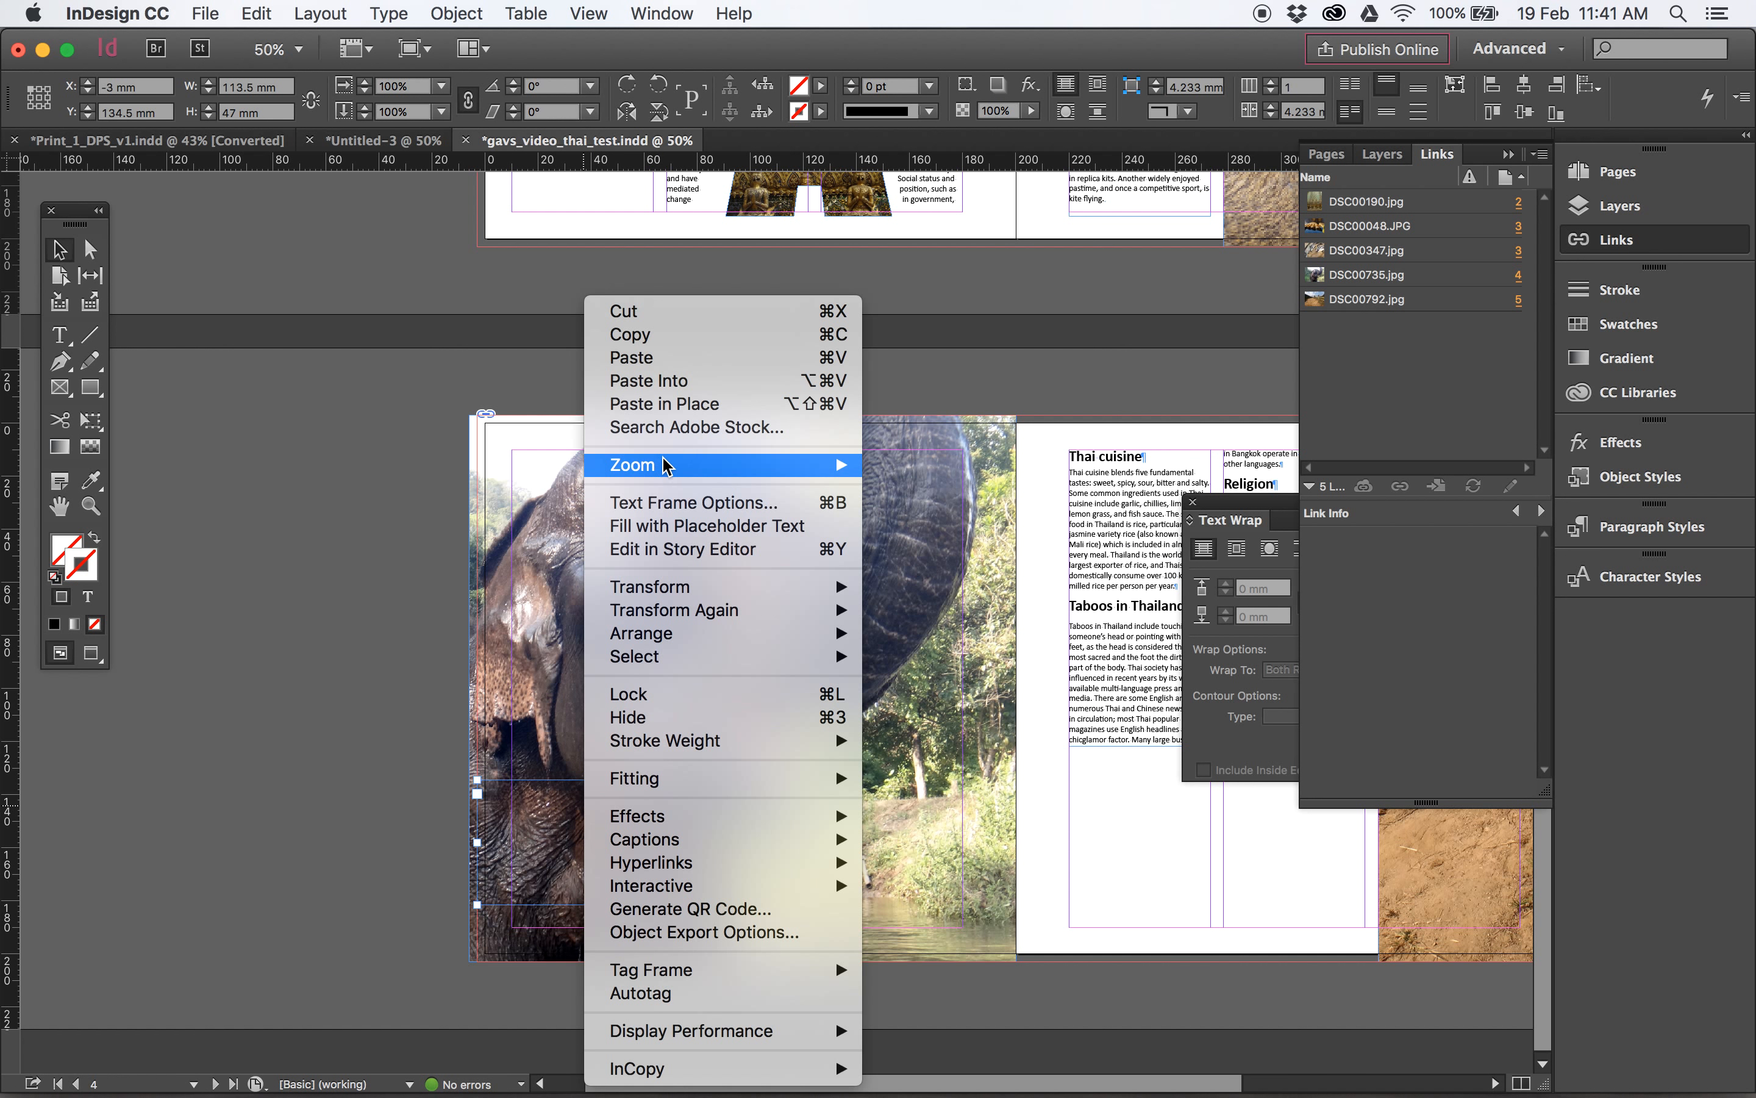
mouse_move(763, 633)
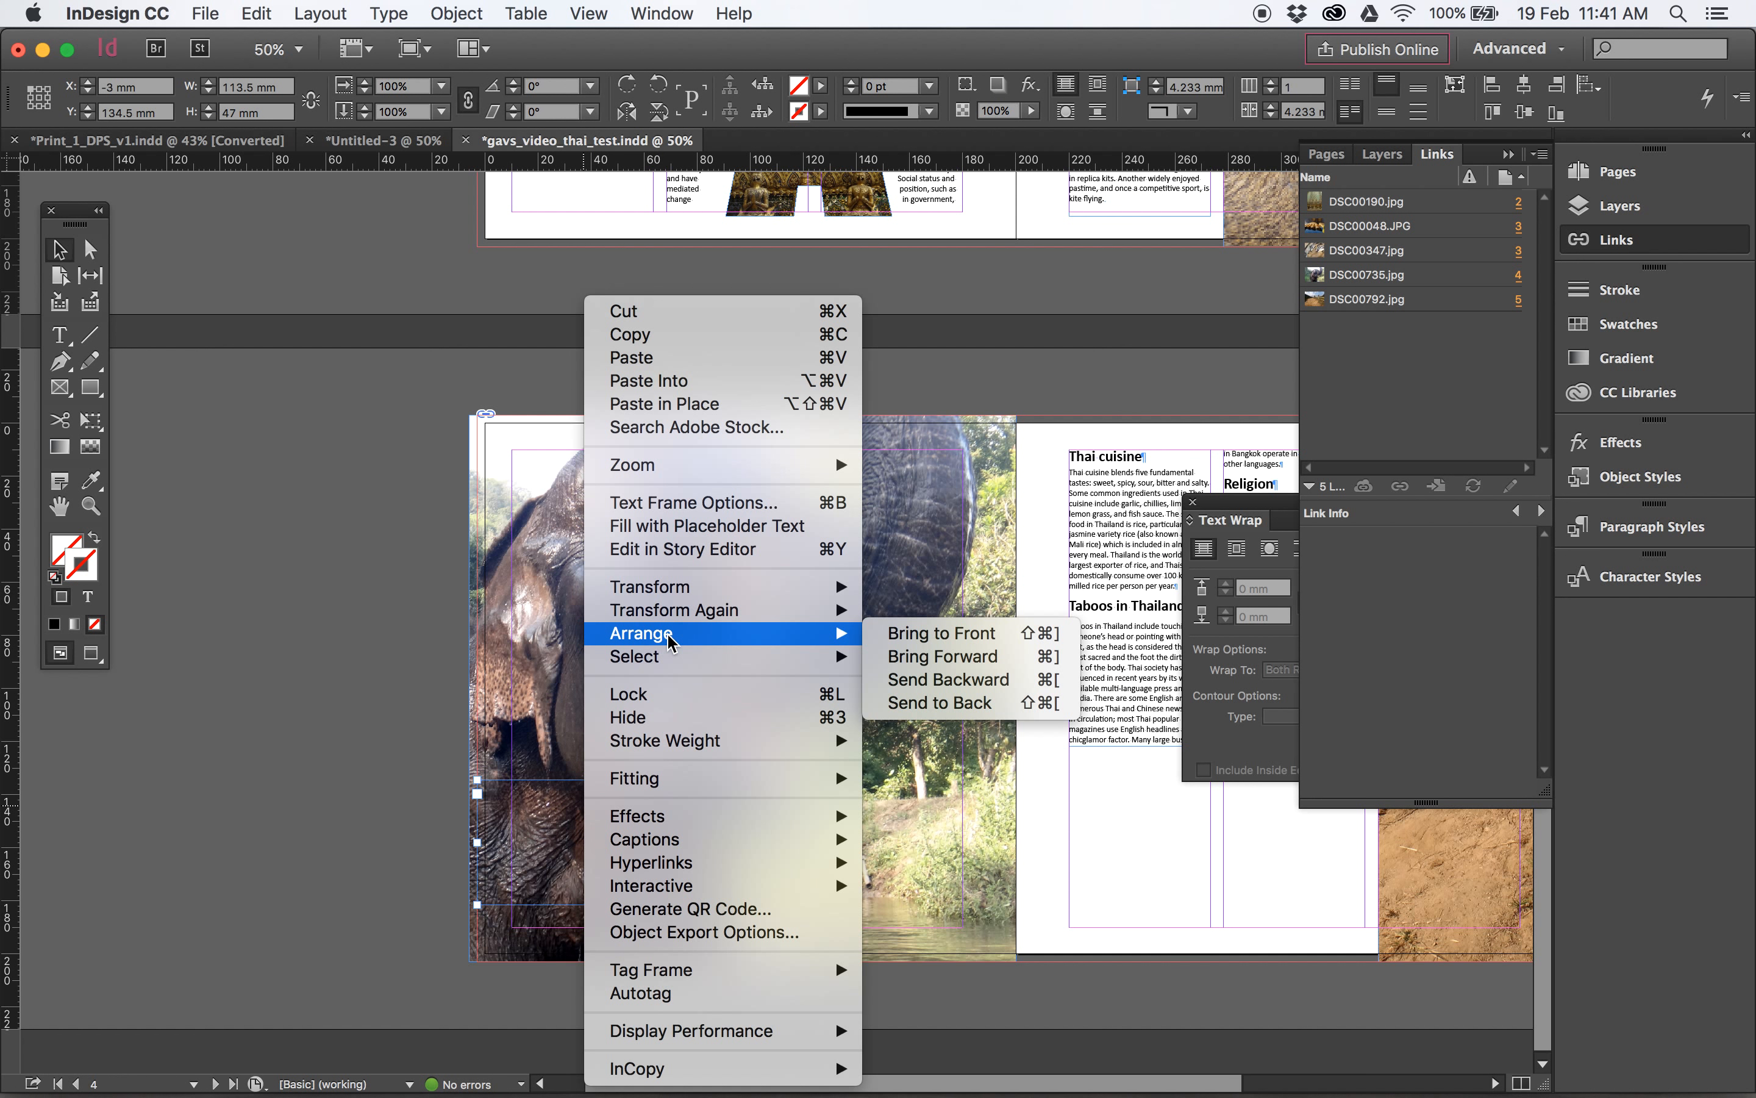
left_click(976, 646)
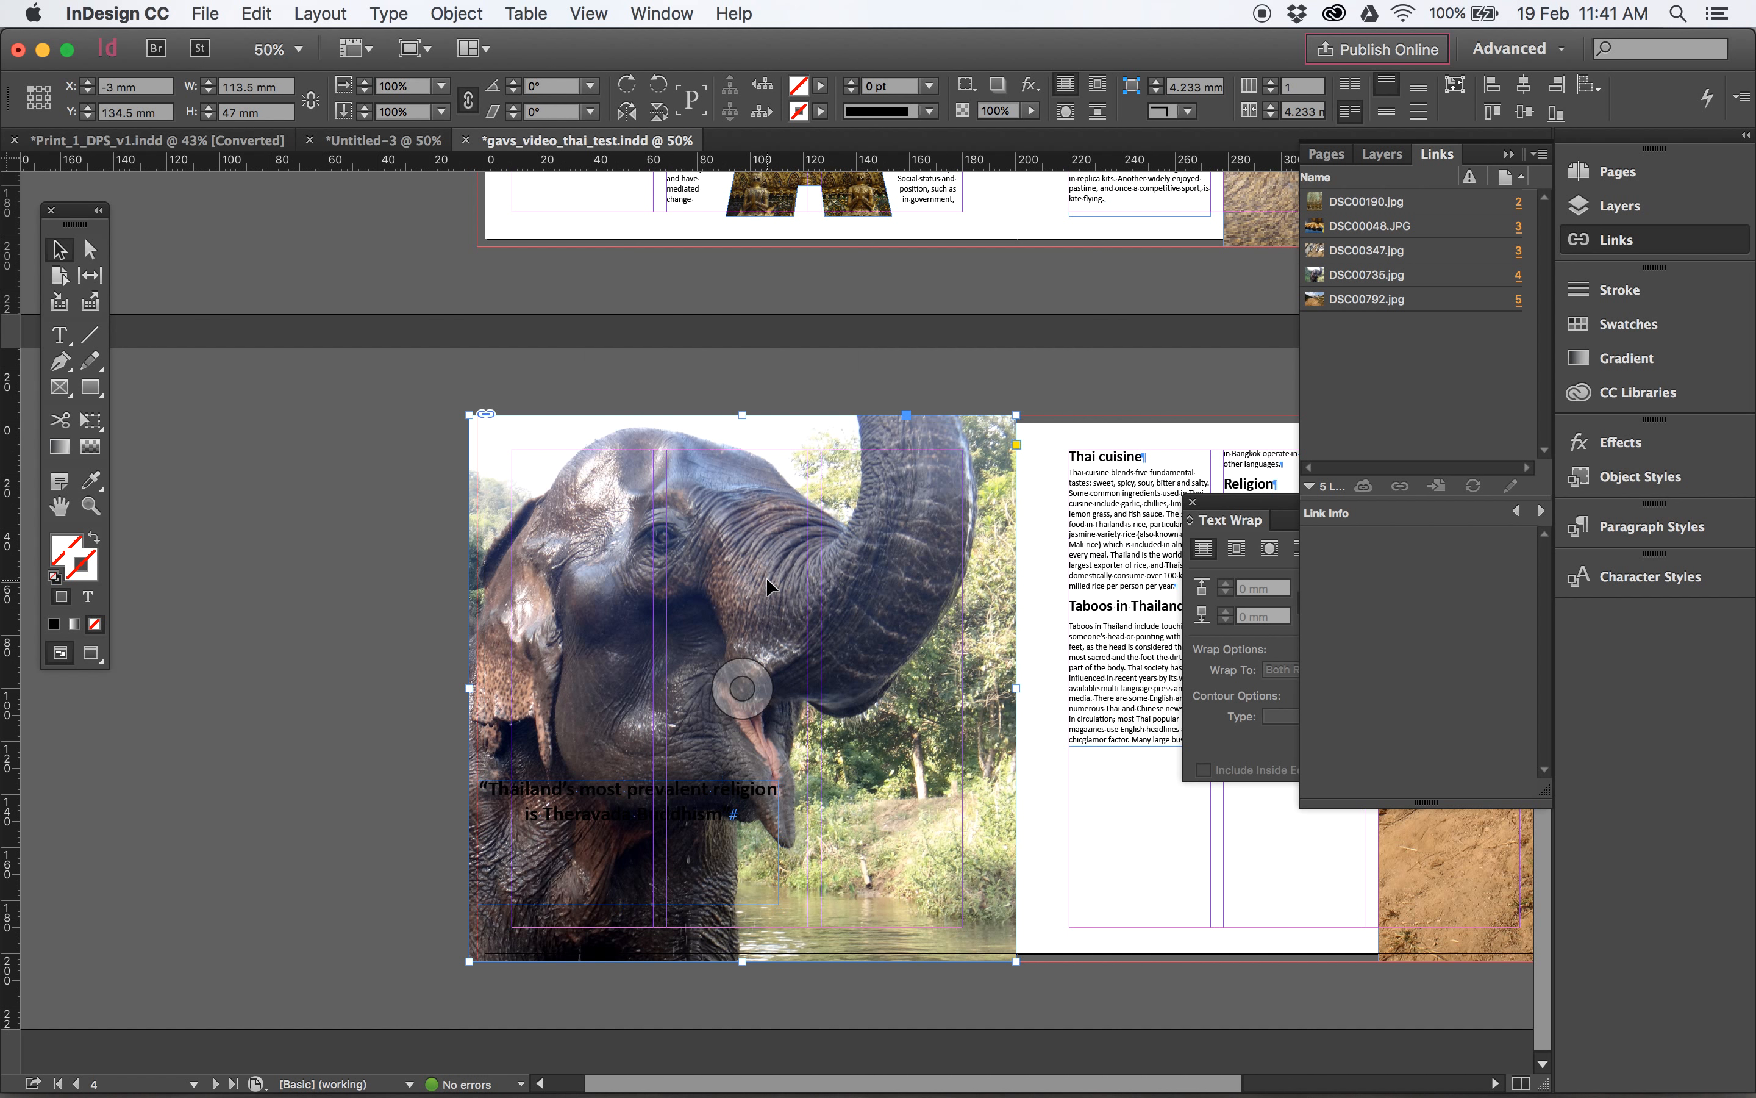
right_click(766, 577)
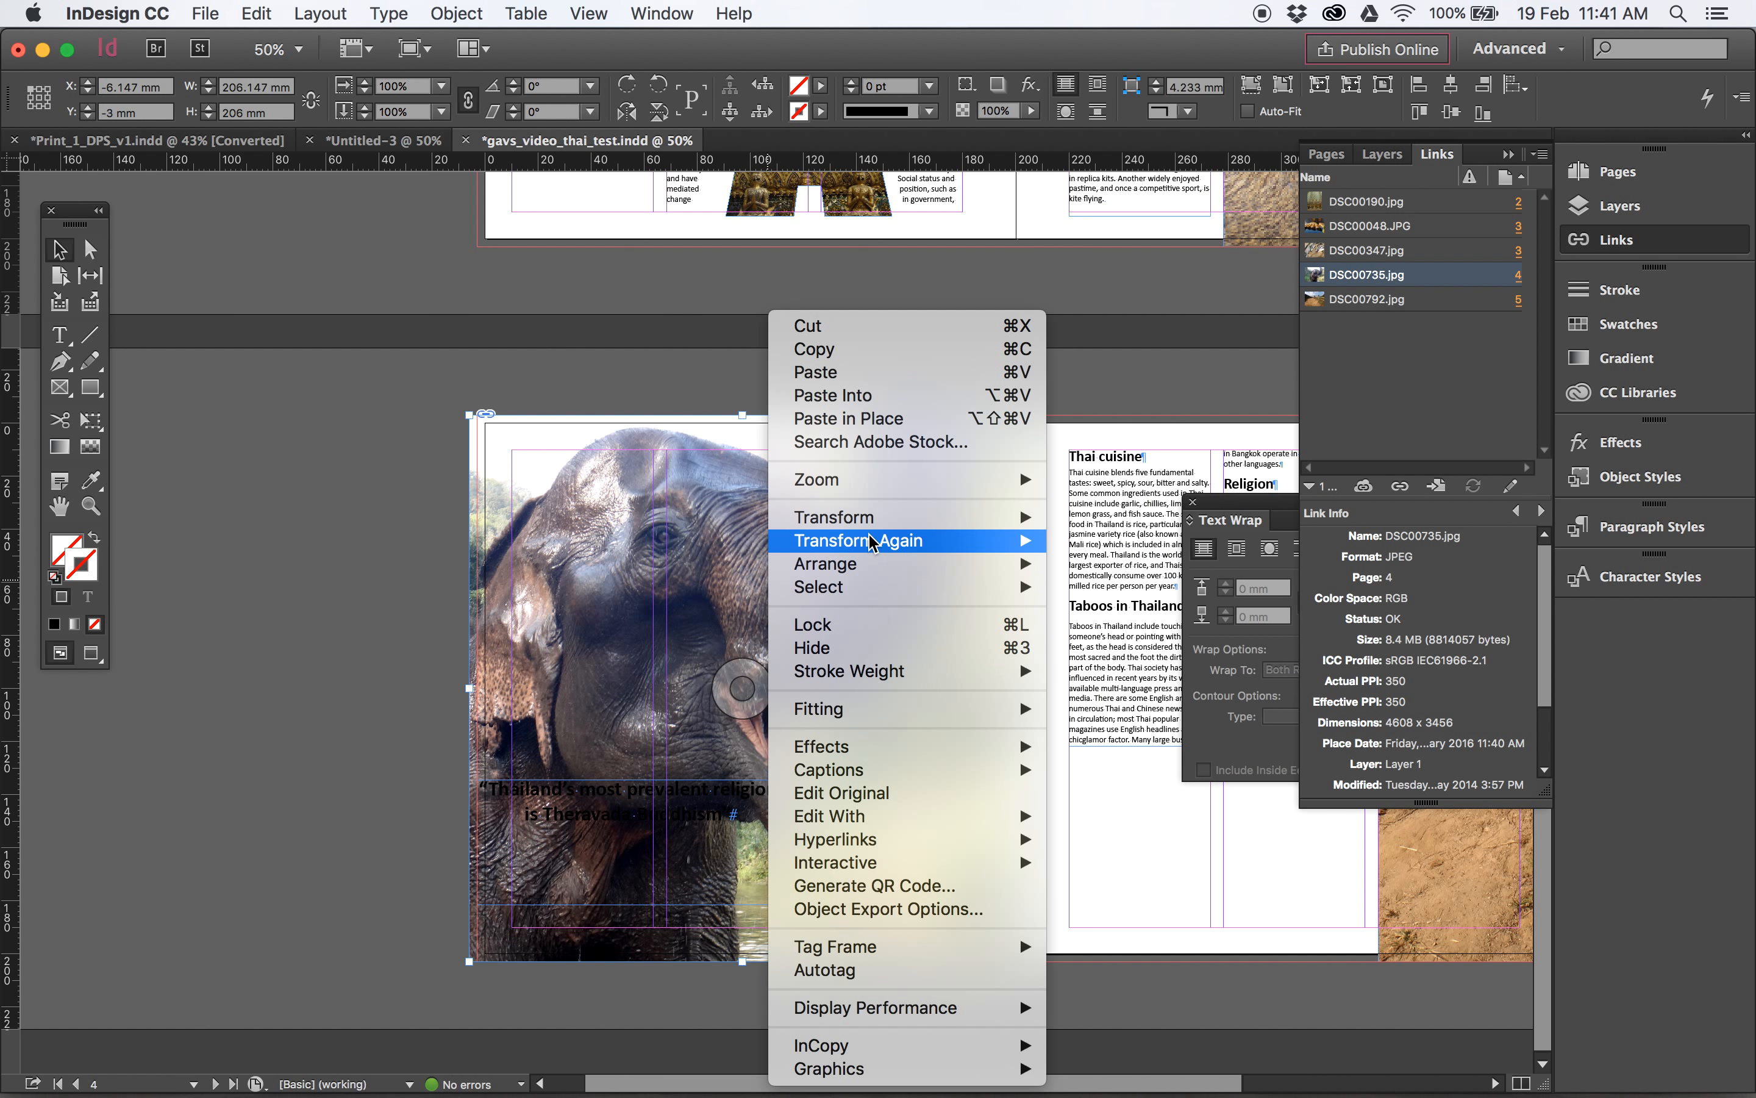
left_click(366, 543)
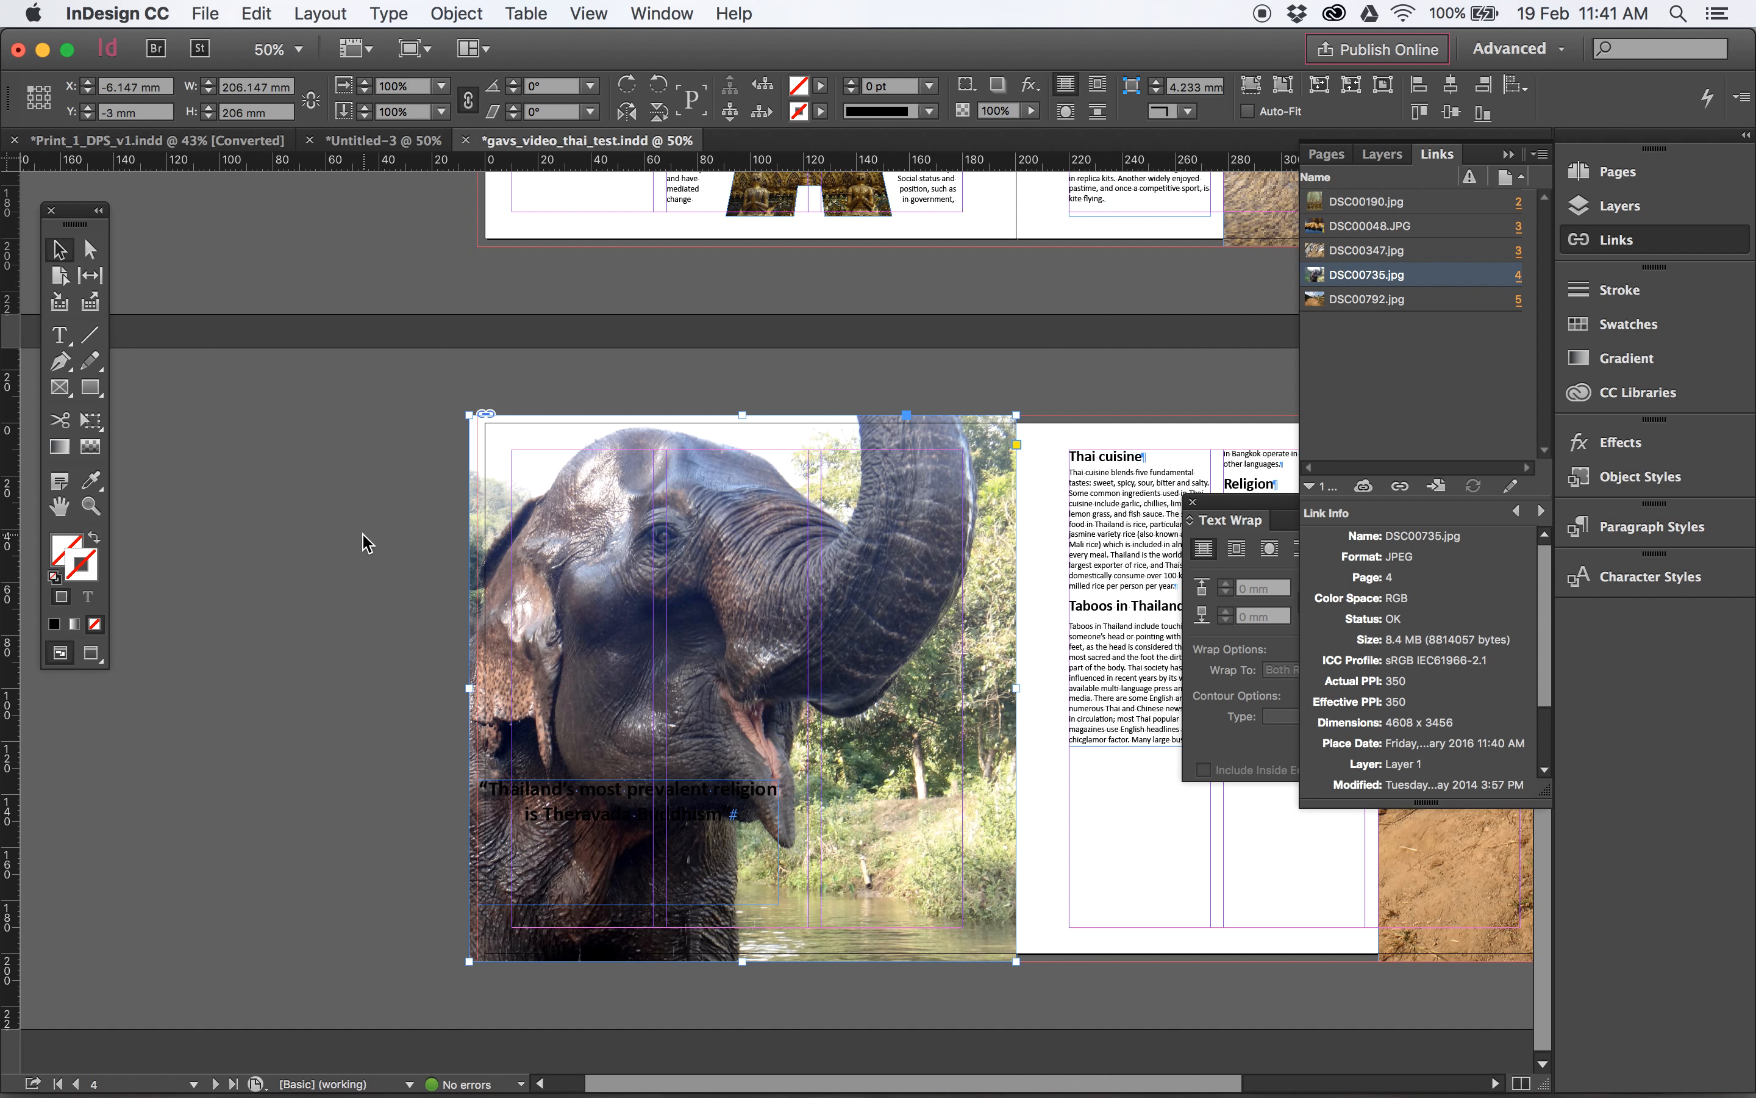
- Fill the pull quote text frame with the [Paper] swatch and leave its stroke empty
left_click(596, 821)
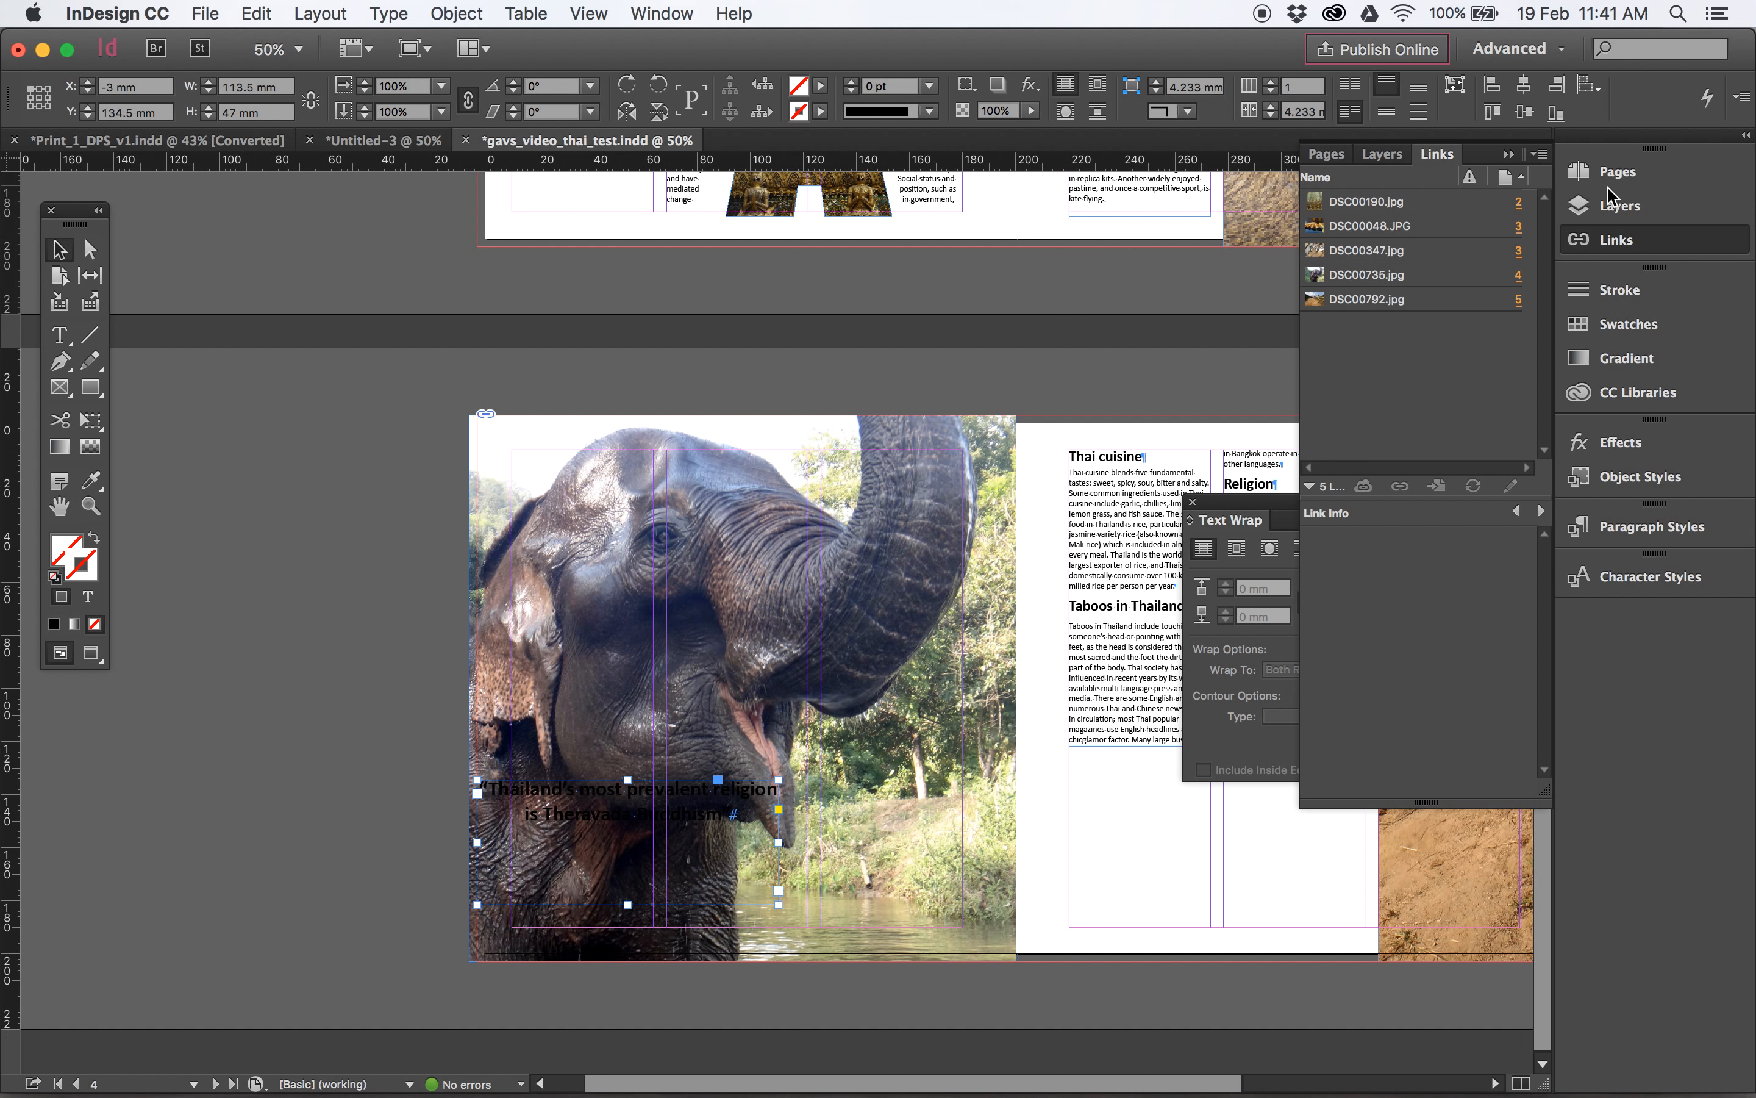
left_click(1627, 336)
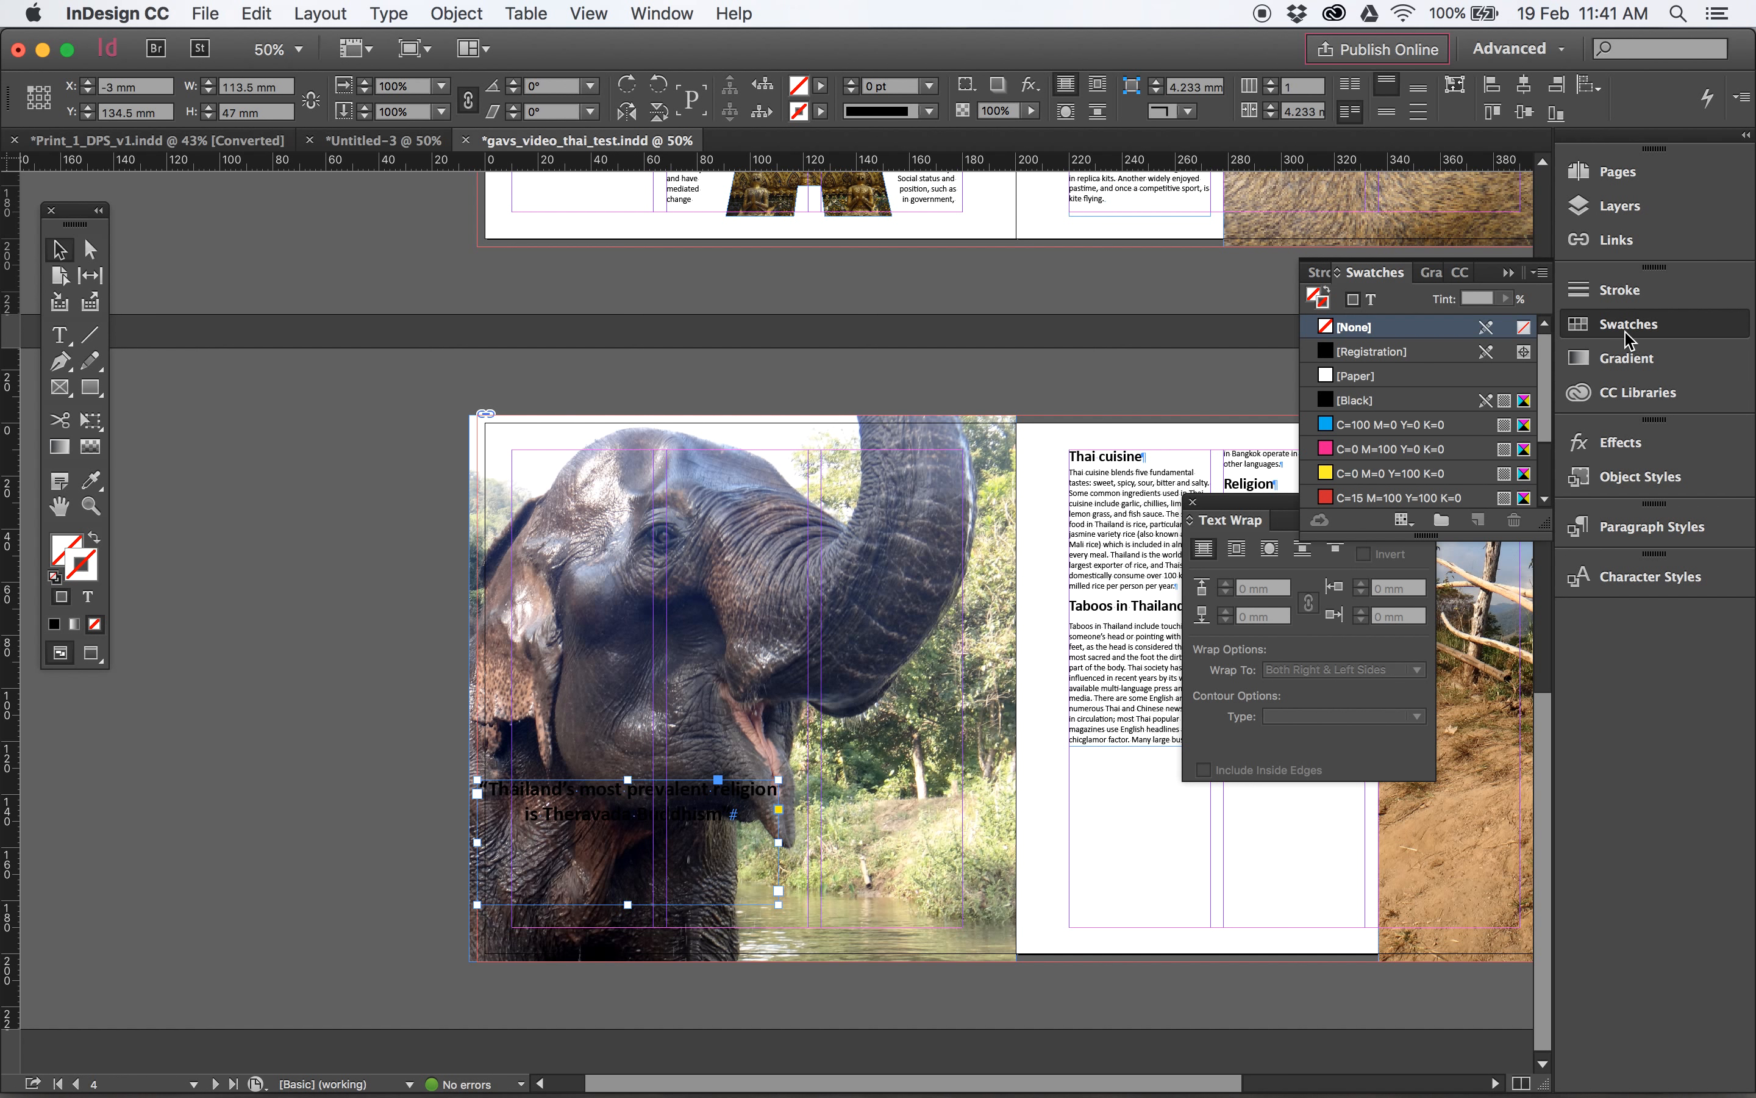
left_click(1368, 379)
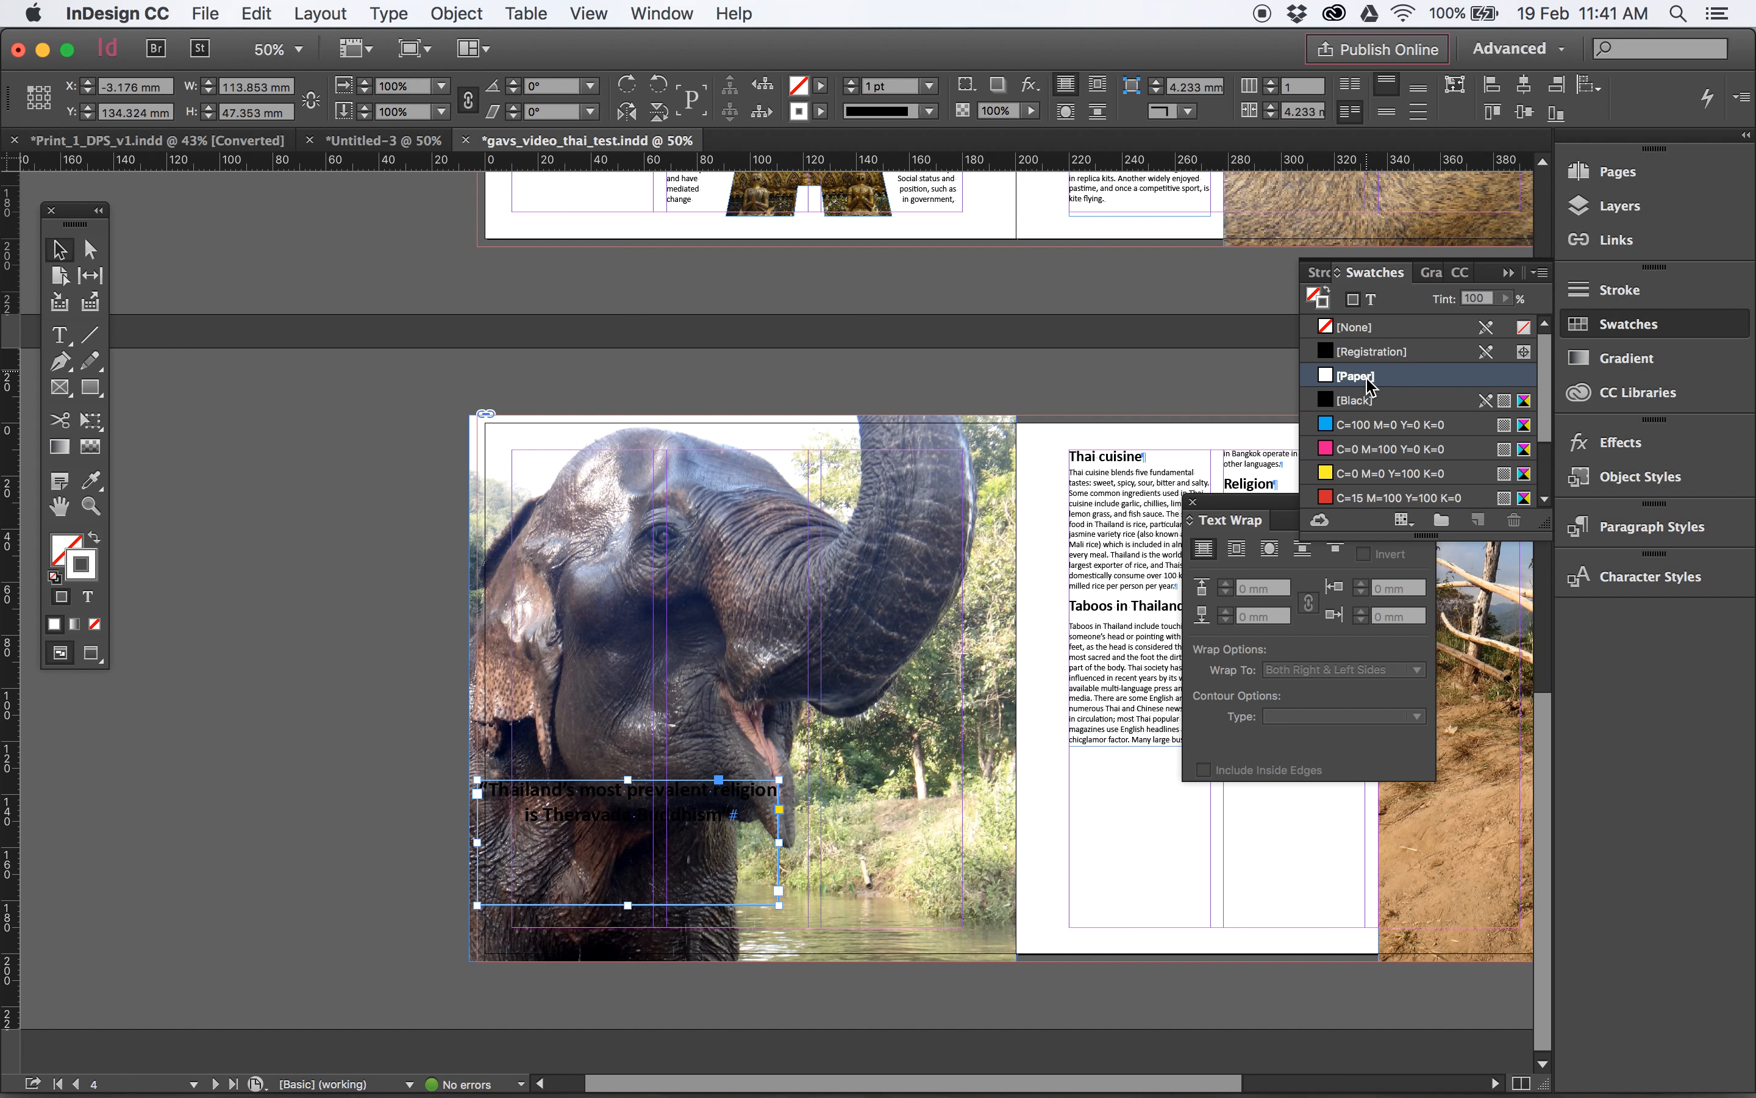
left_click(95, 540)
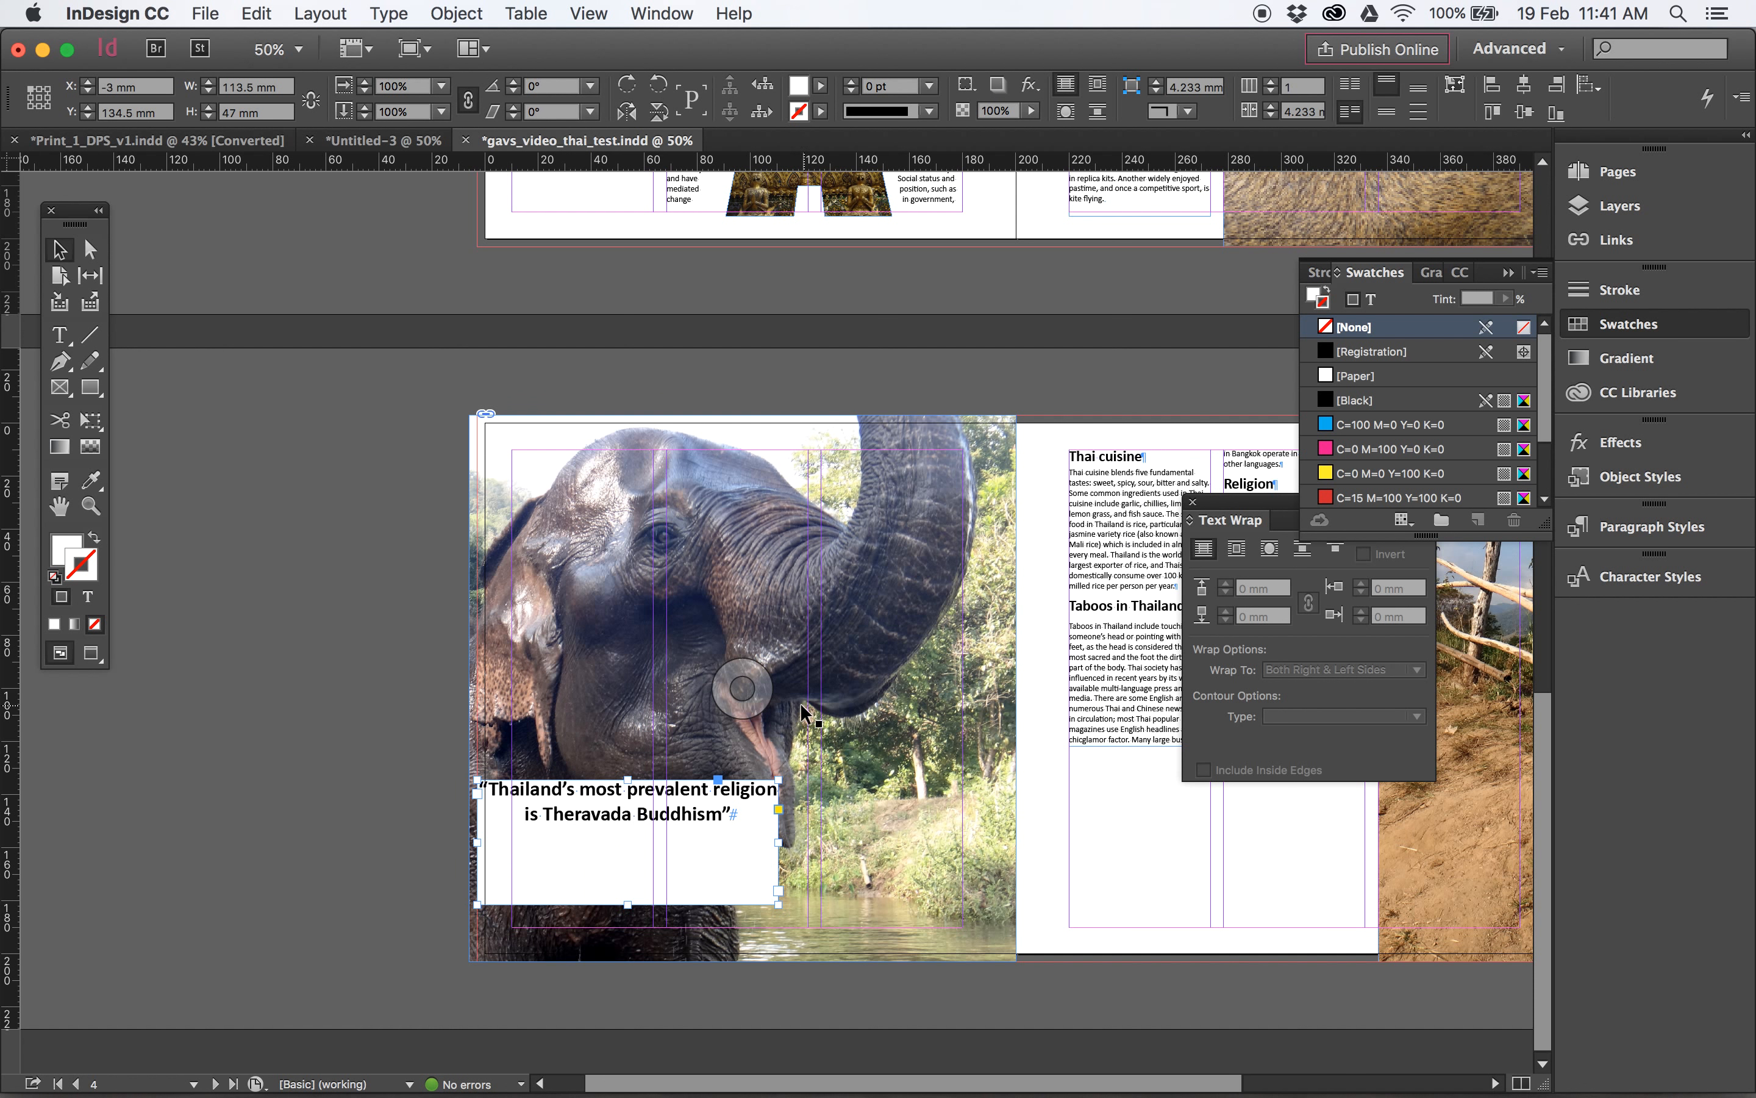
- Widen the pull quote text frame toward the spine and open its text for editing
left_click_drag(778, 842, 821, 842)
double_click(668, 820)
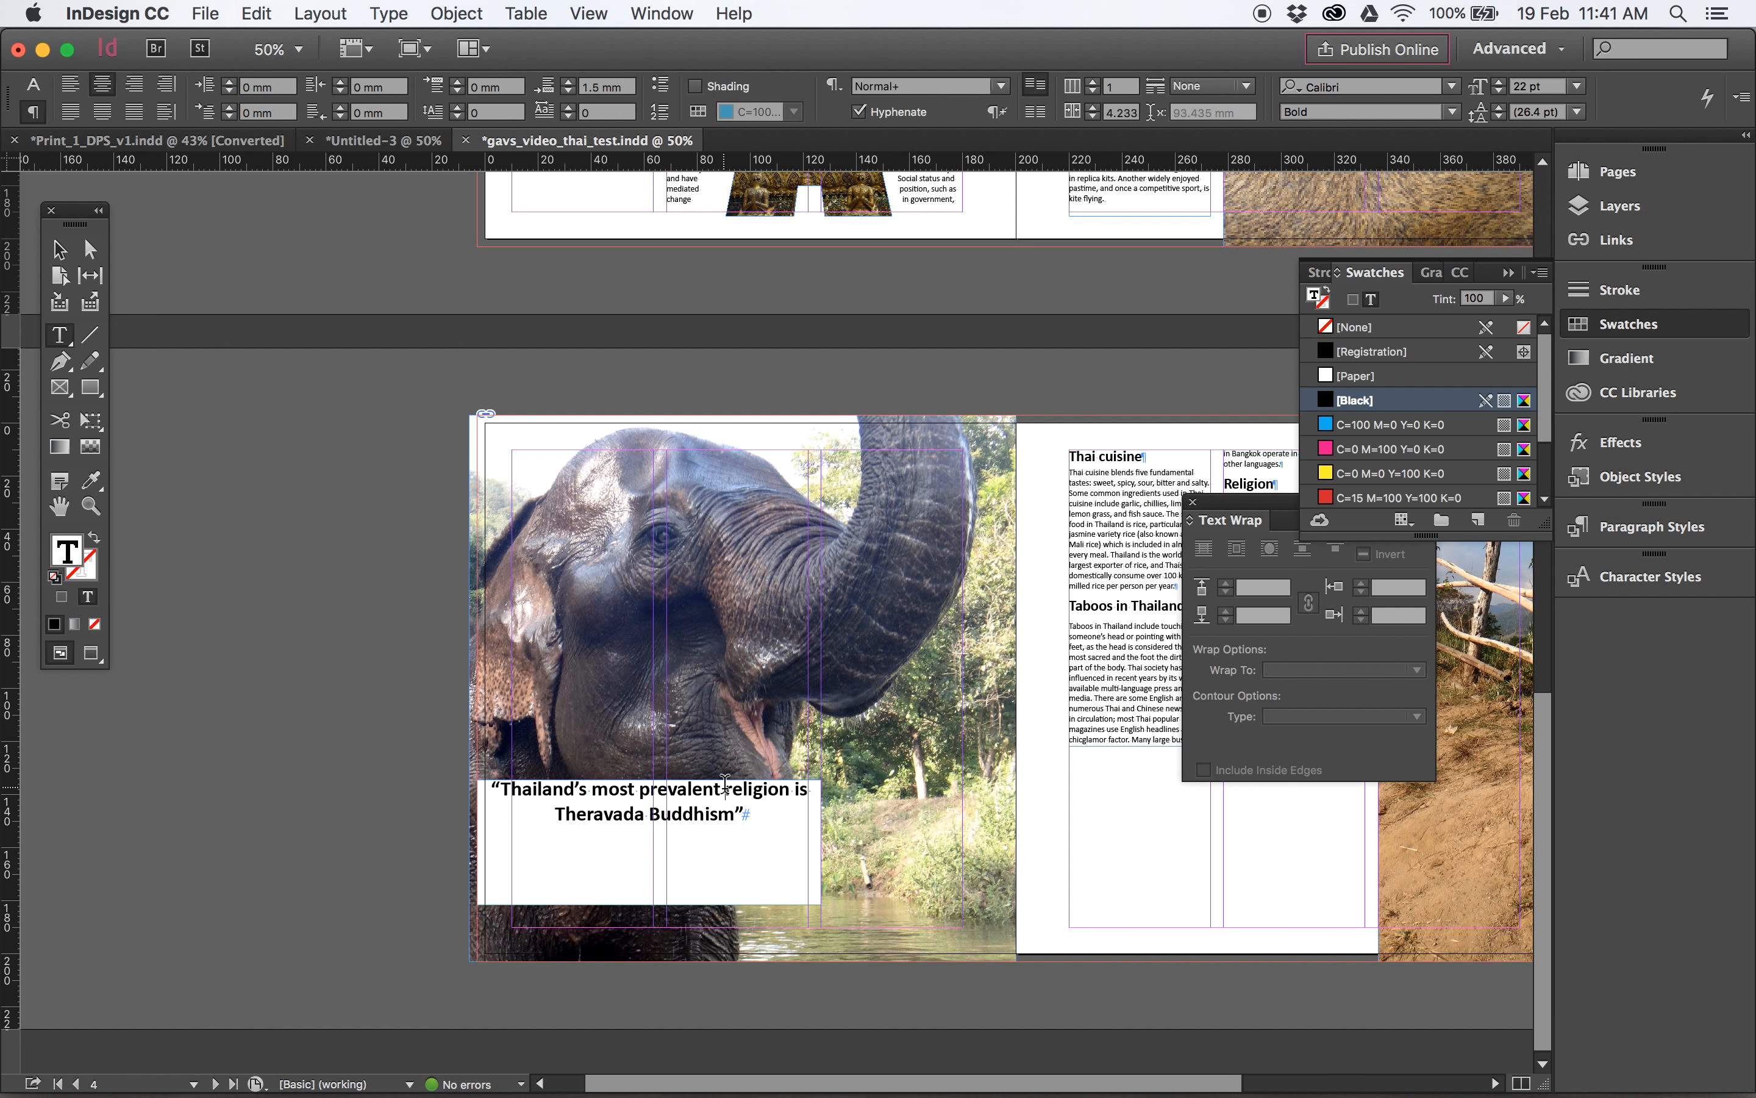
- Break the pull quote text so that "religion is Theravada Buddhism" starts on its own line
key("Return")
left_click(625, 803)
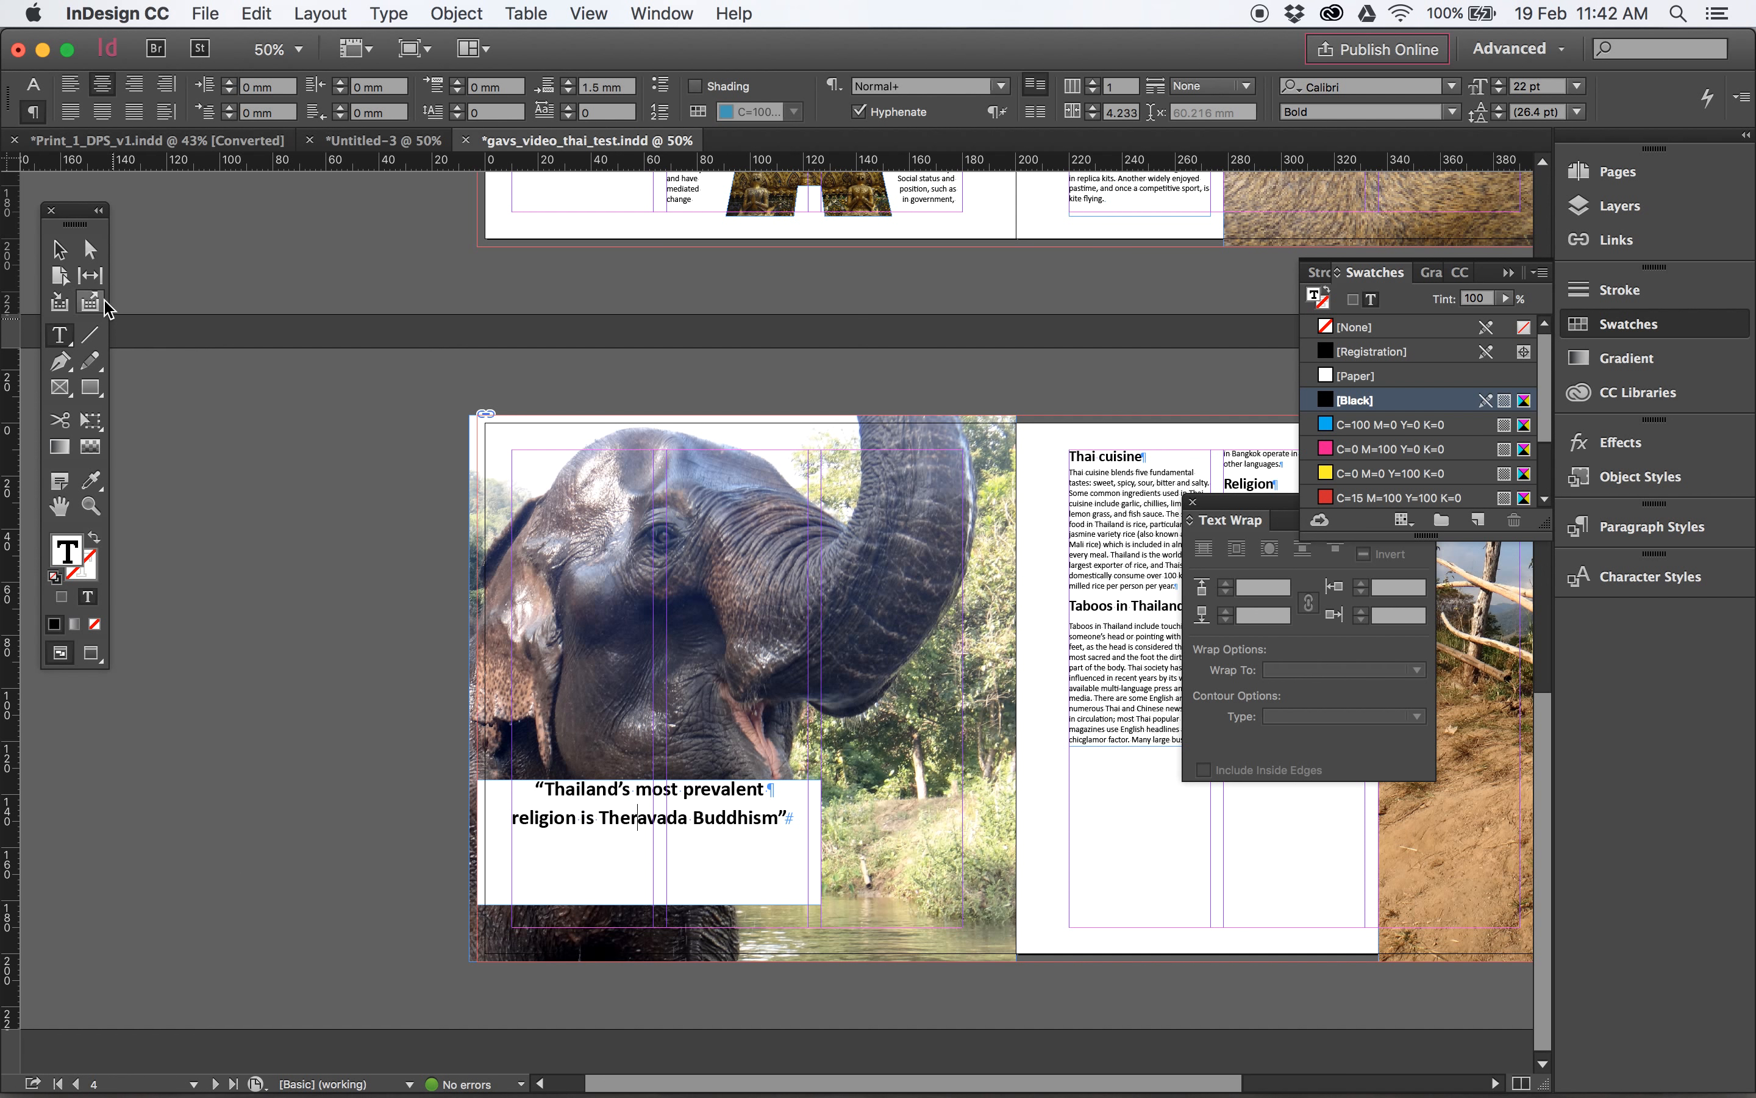
left_click(59, 248)
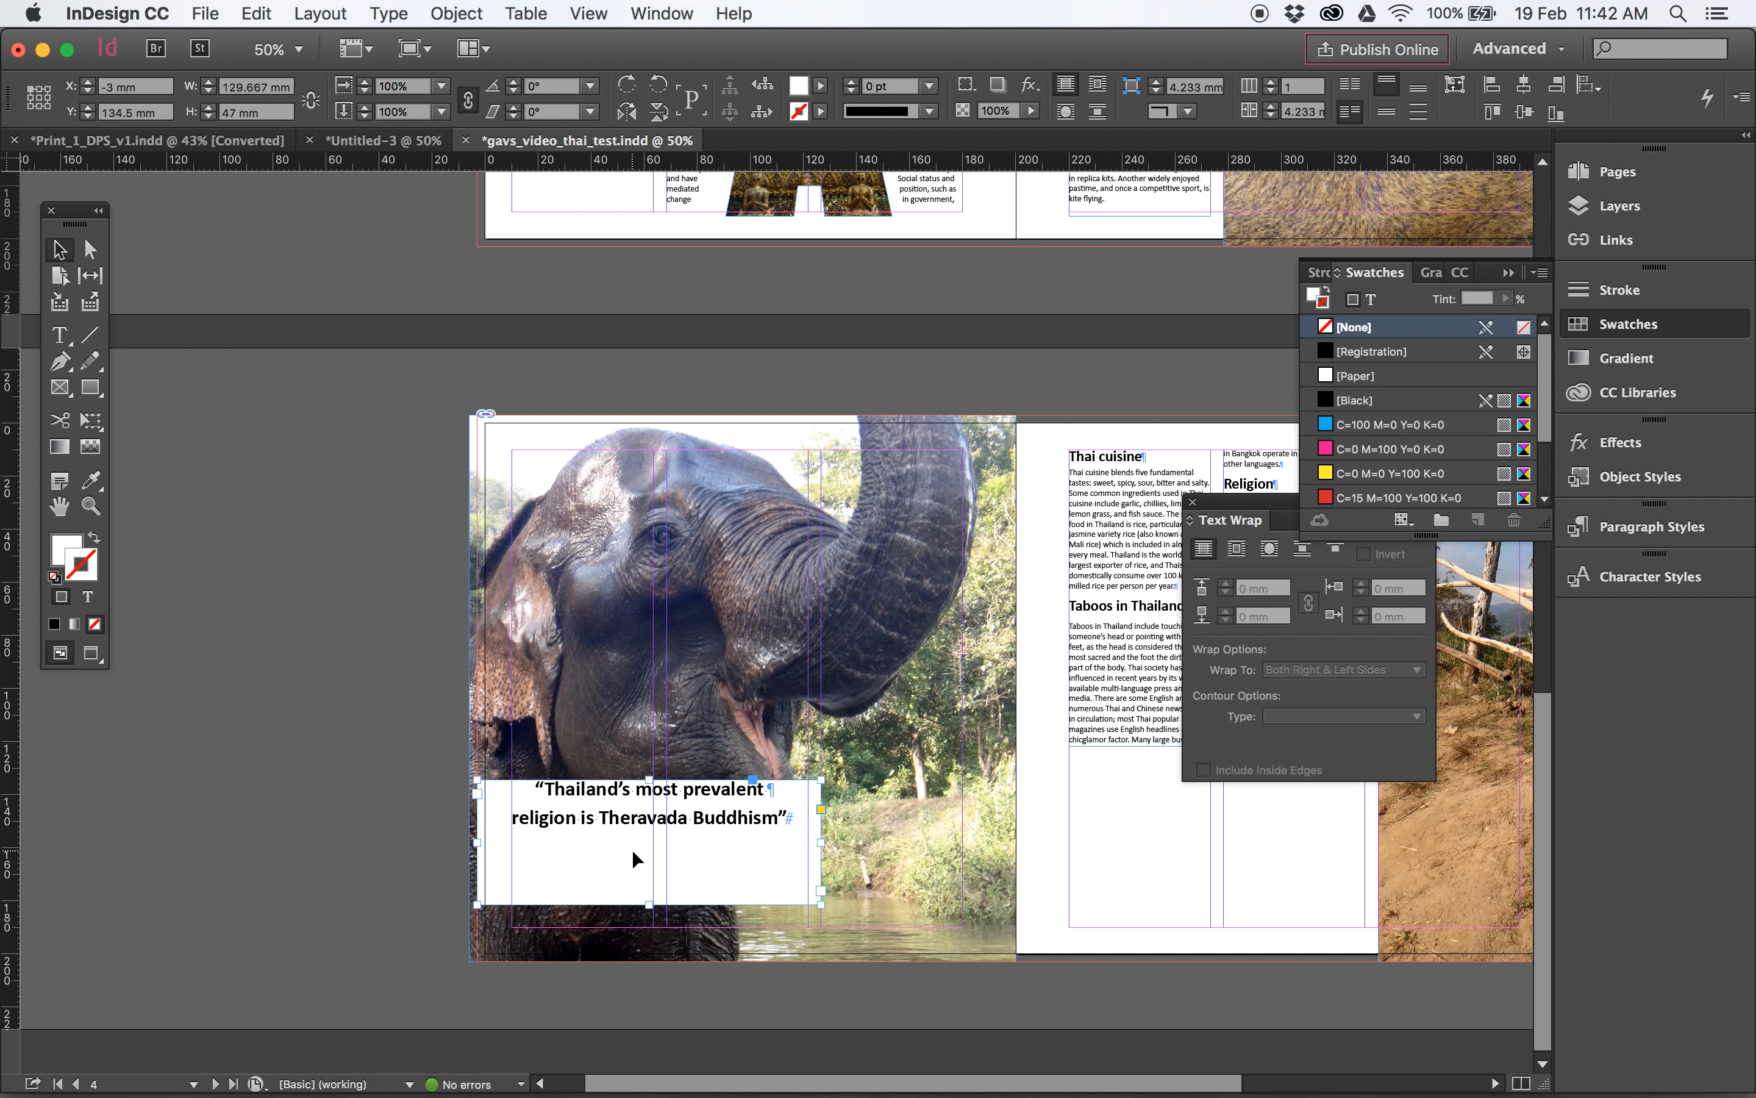
- Open the text frame options of the pull quote frame and set its vertical alignment to Center with the preview on
right_click(614, 823)
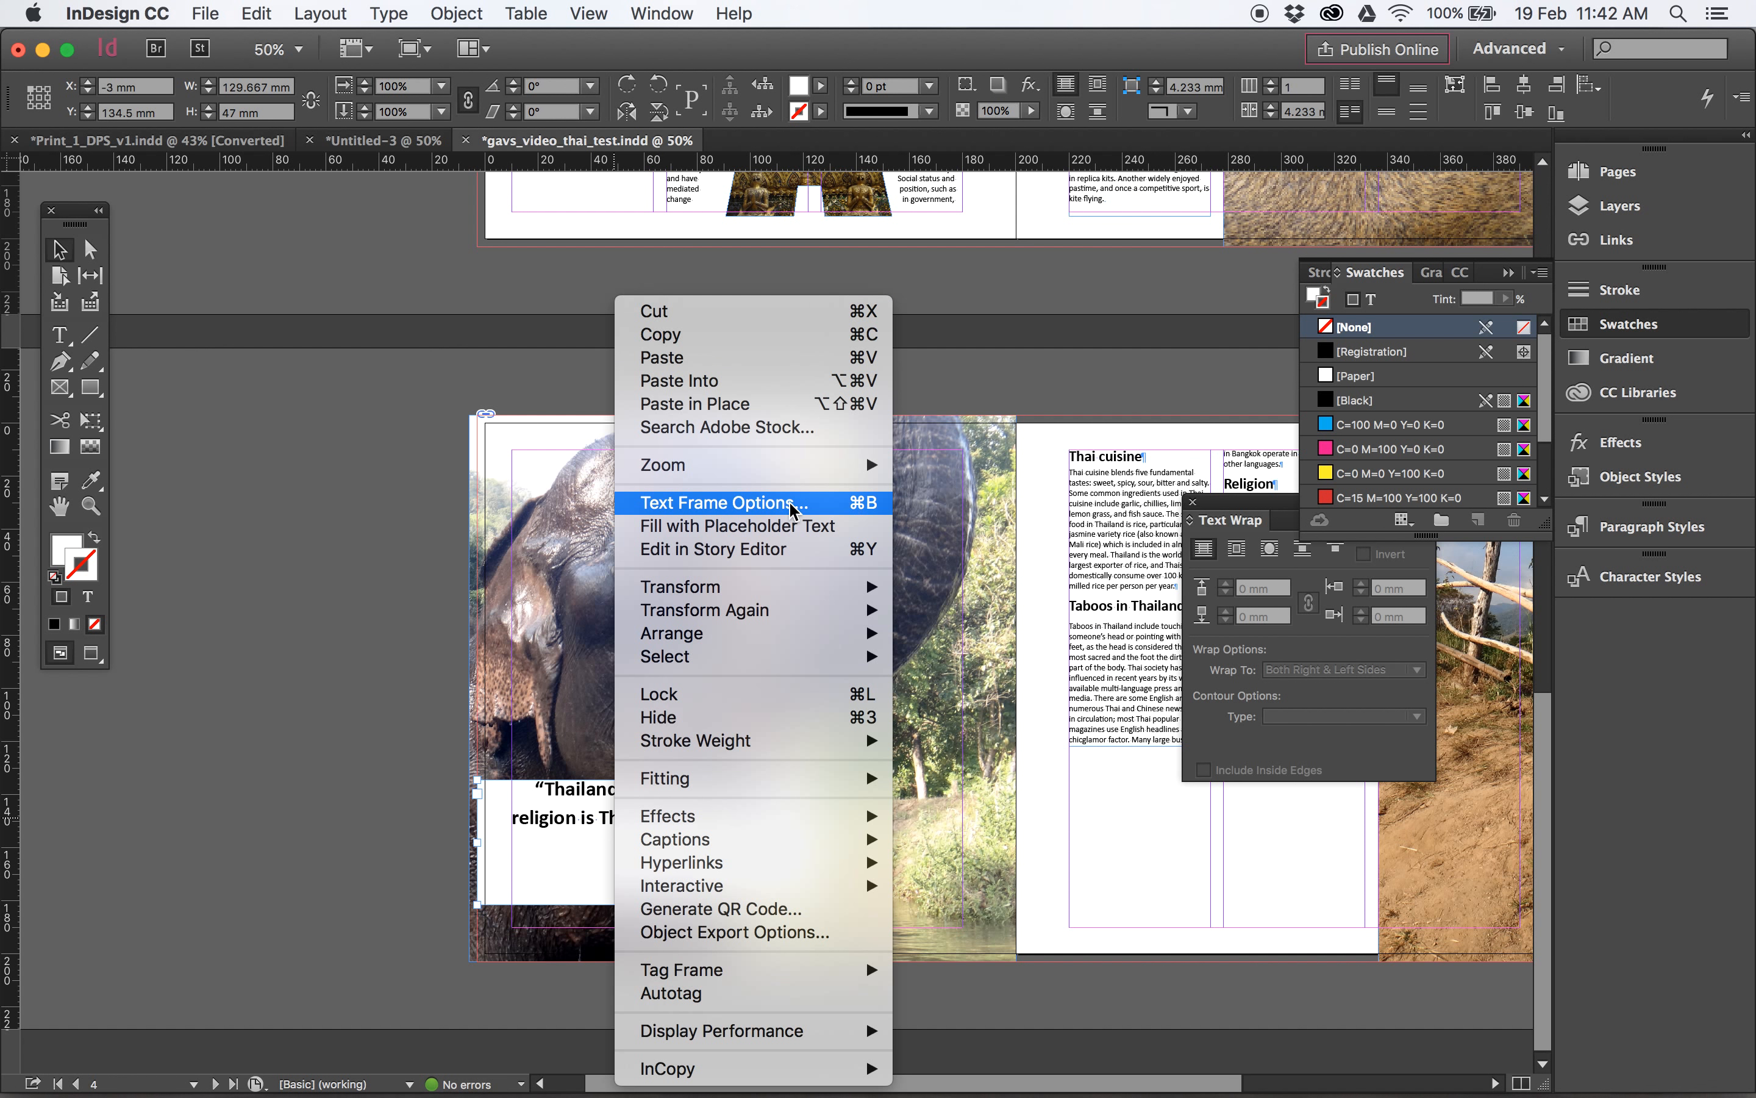
left_click(754, 502)
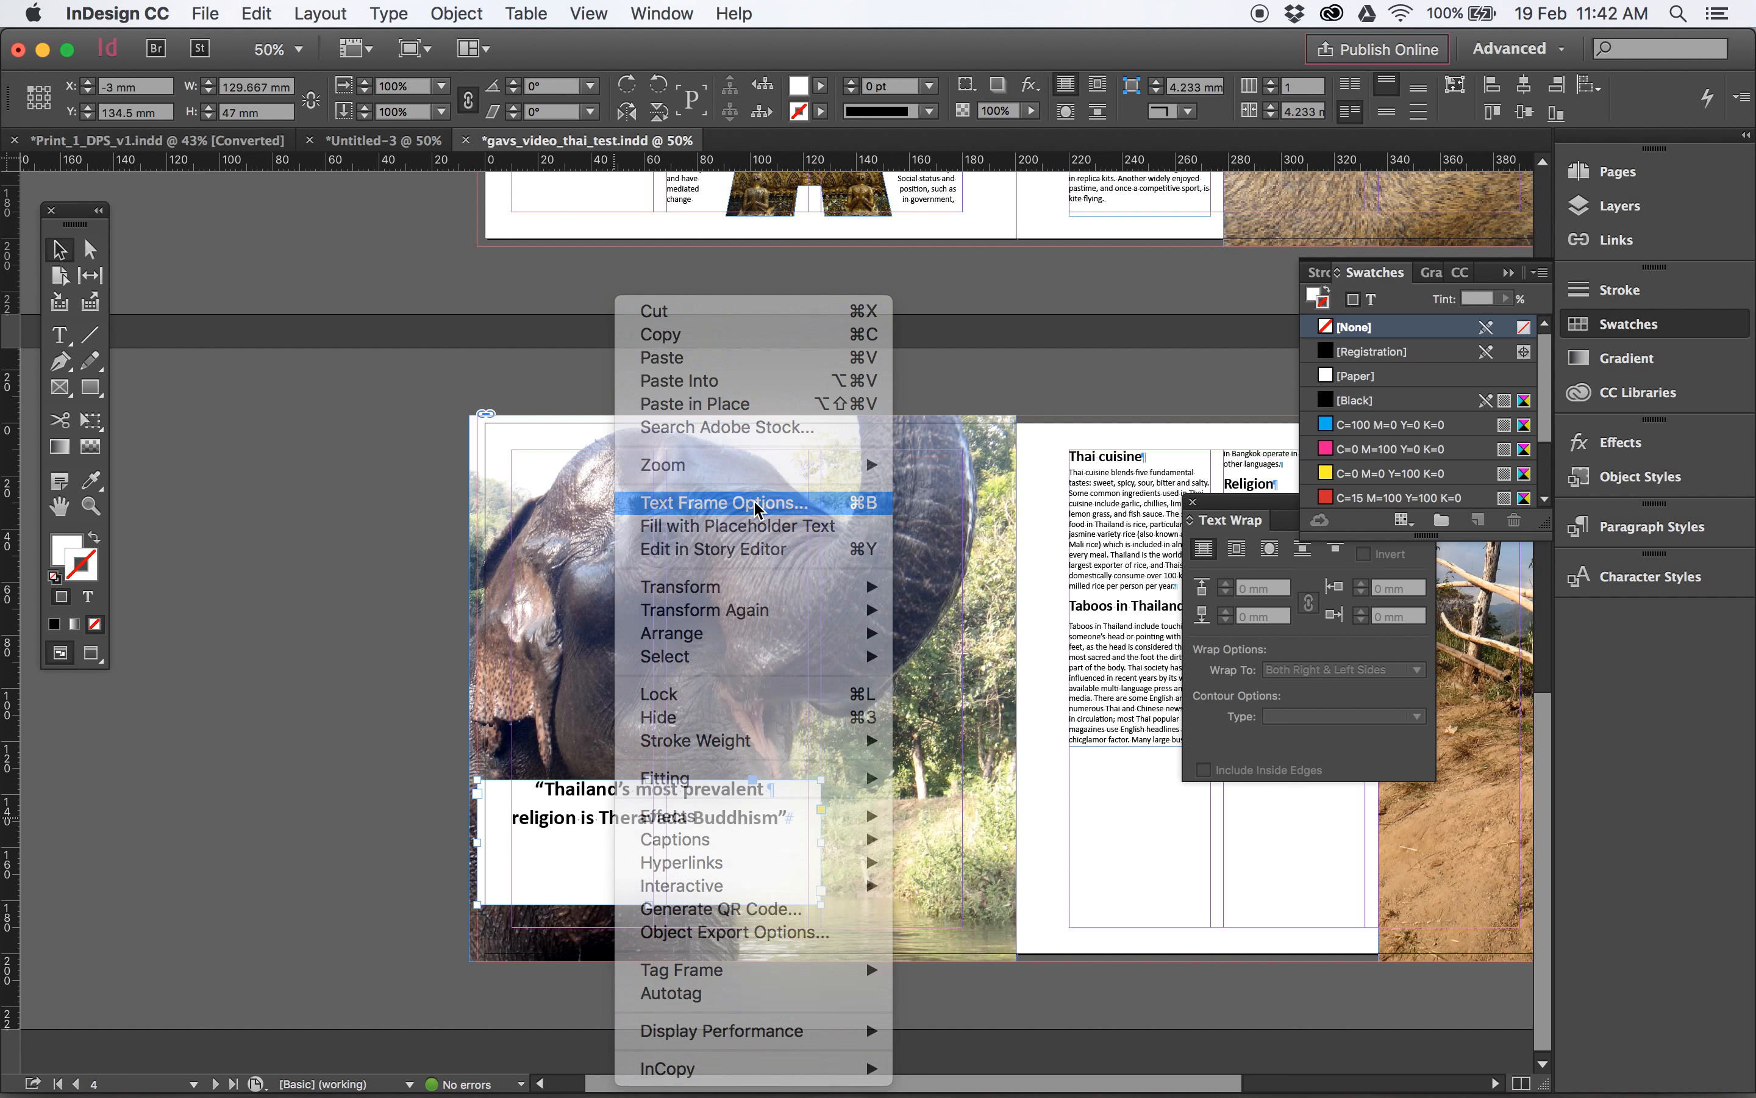
left_click_drag(879, 291, 1019, 248)
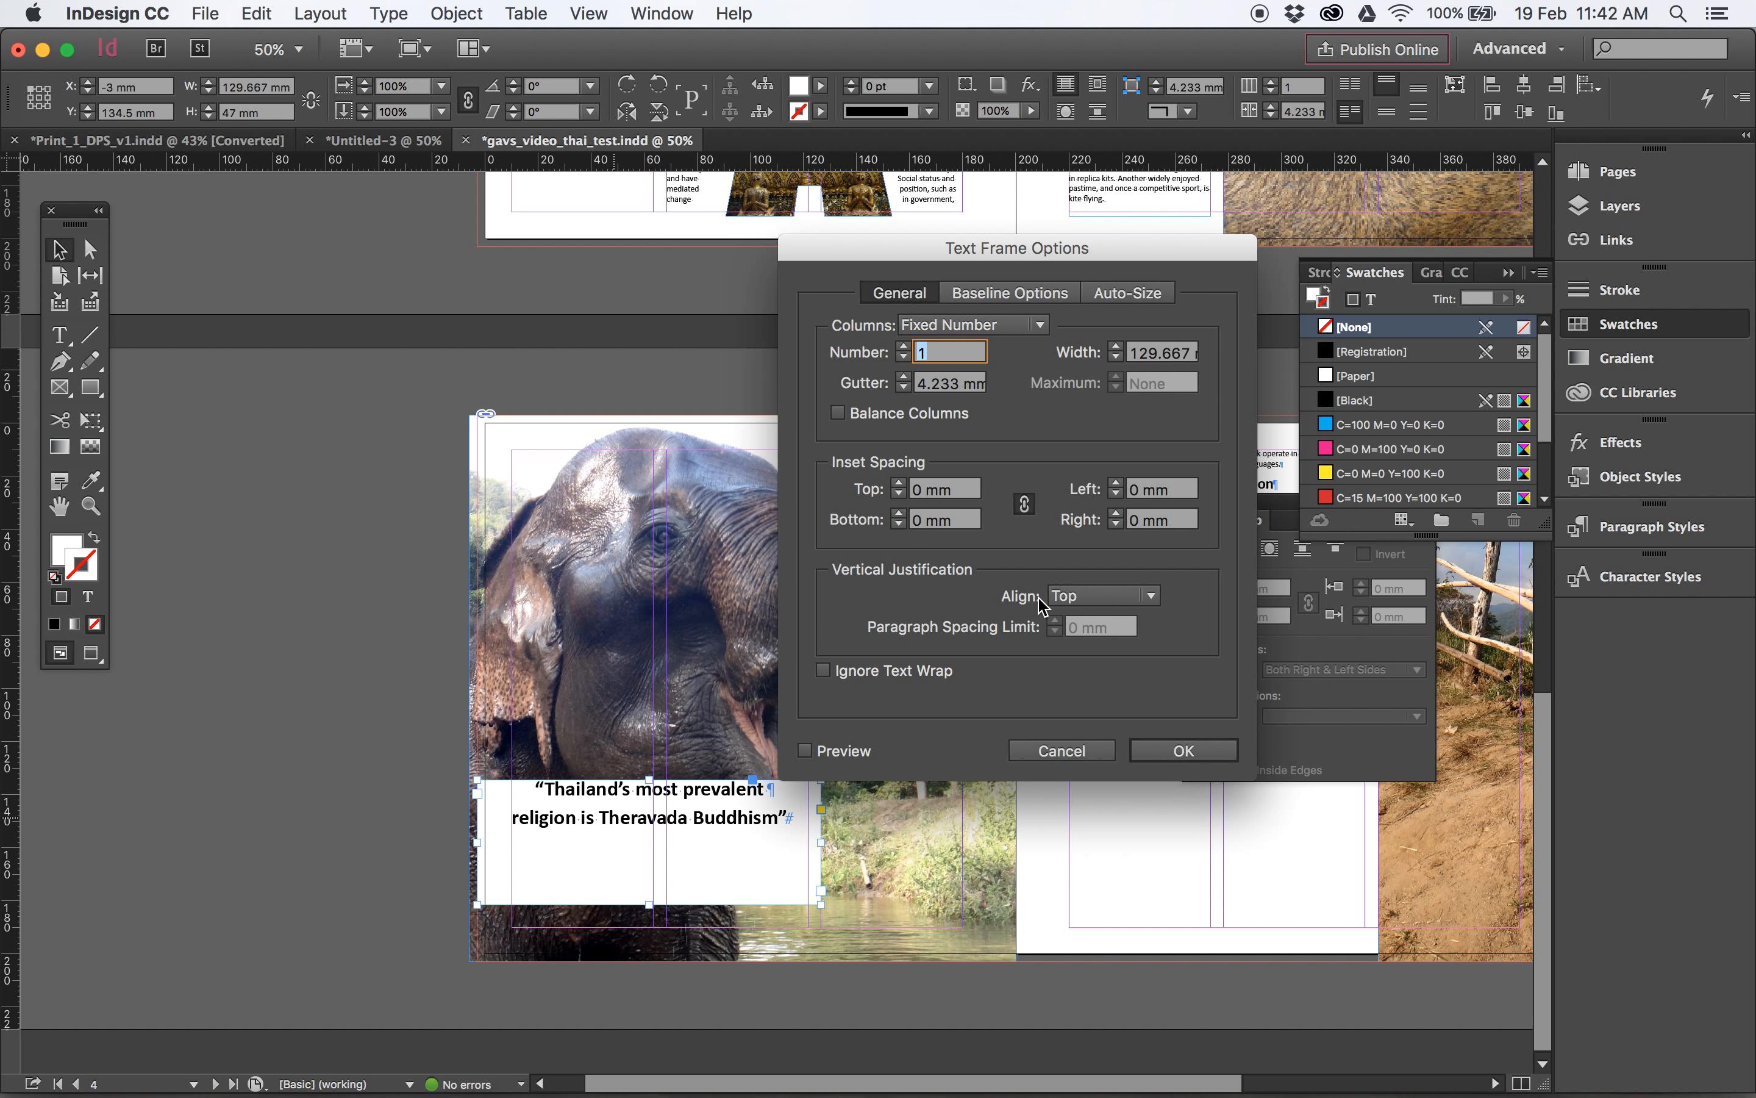
left_click(1109, 595)
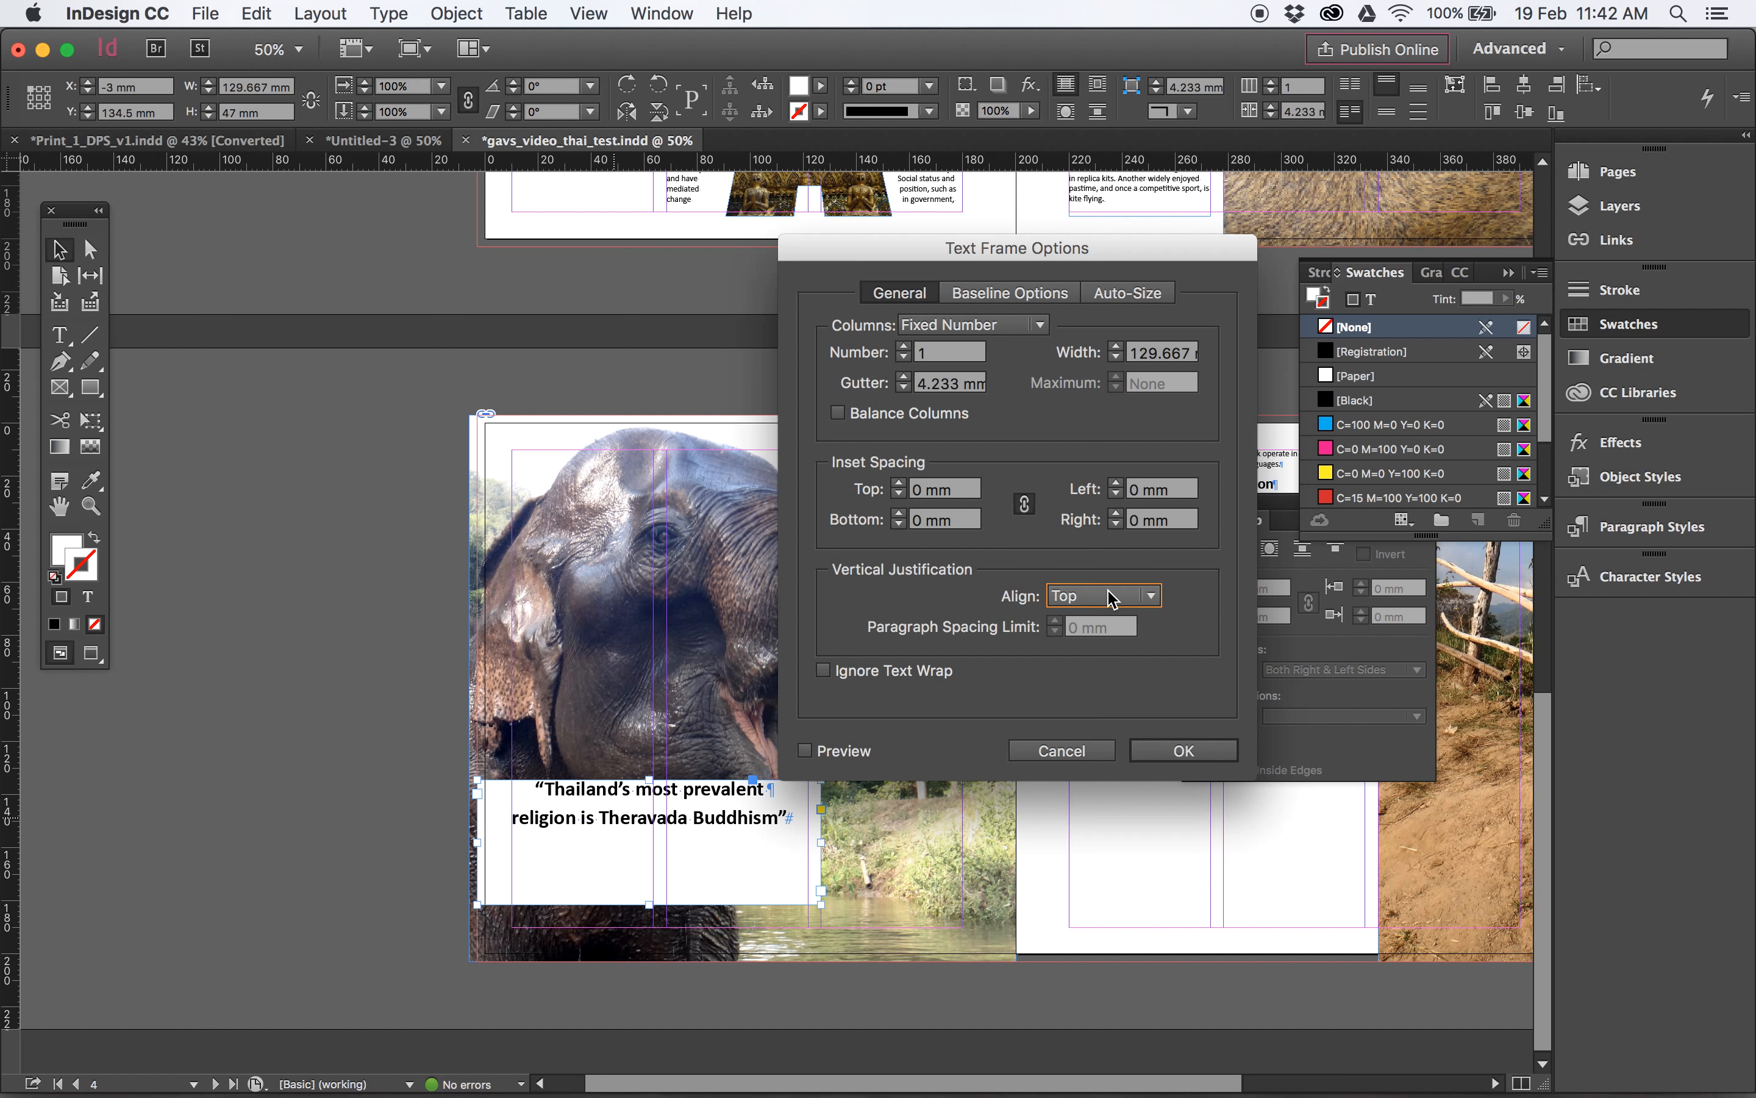
left_click(1115, 643)
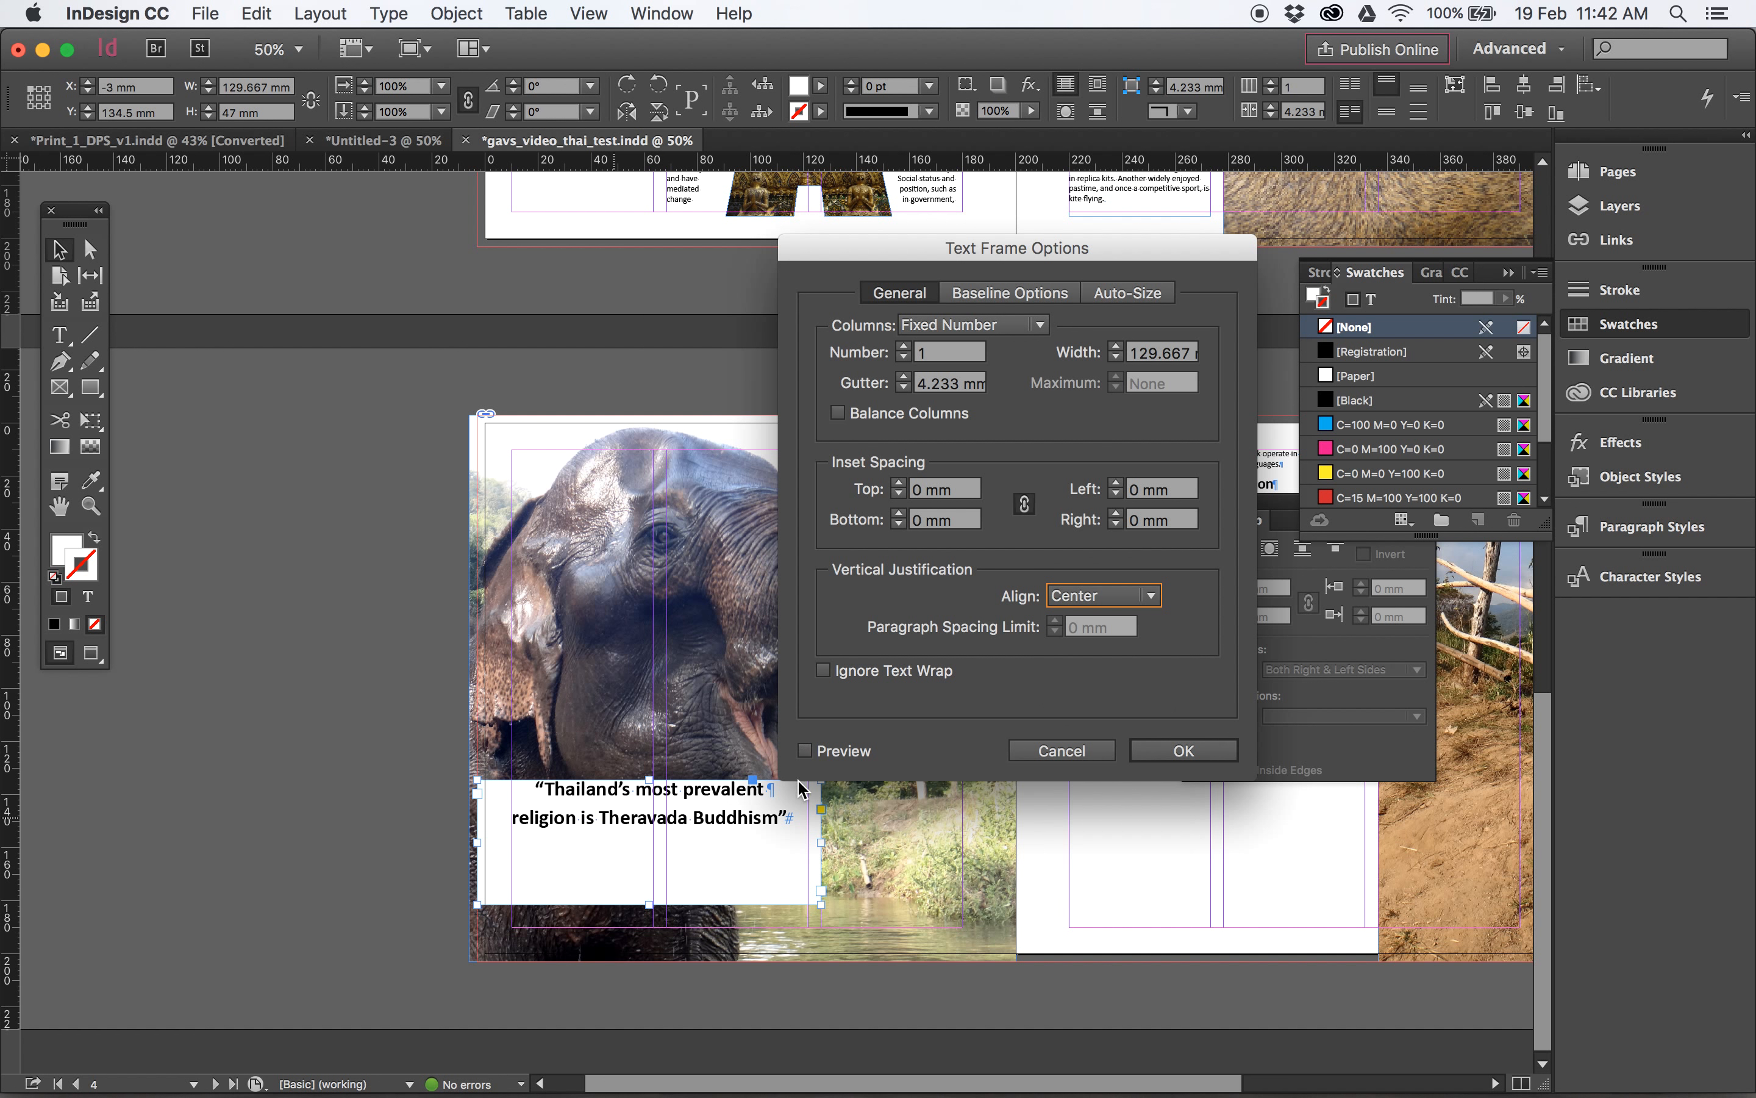
left_click(805, 750)
- Try the Bottom and Justify vertical alignments on the pull quote text
left_click(1073, 597)
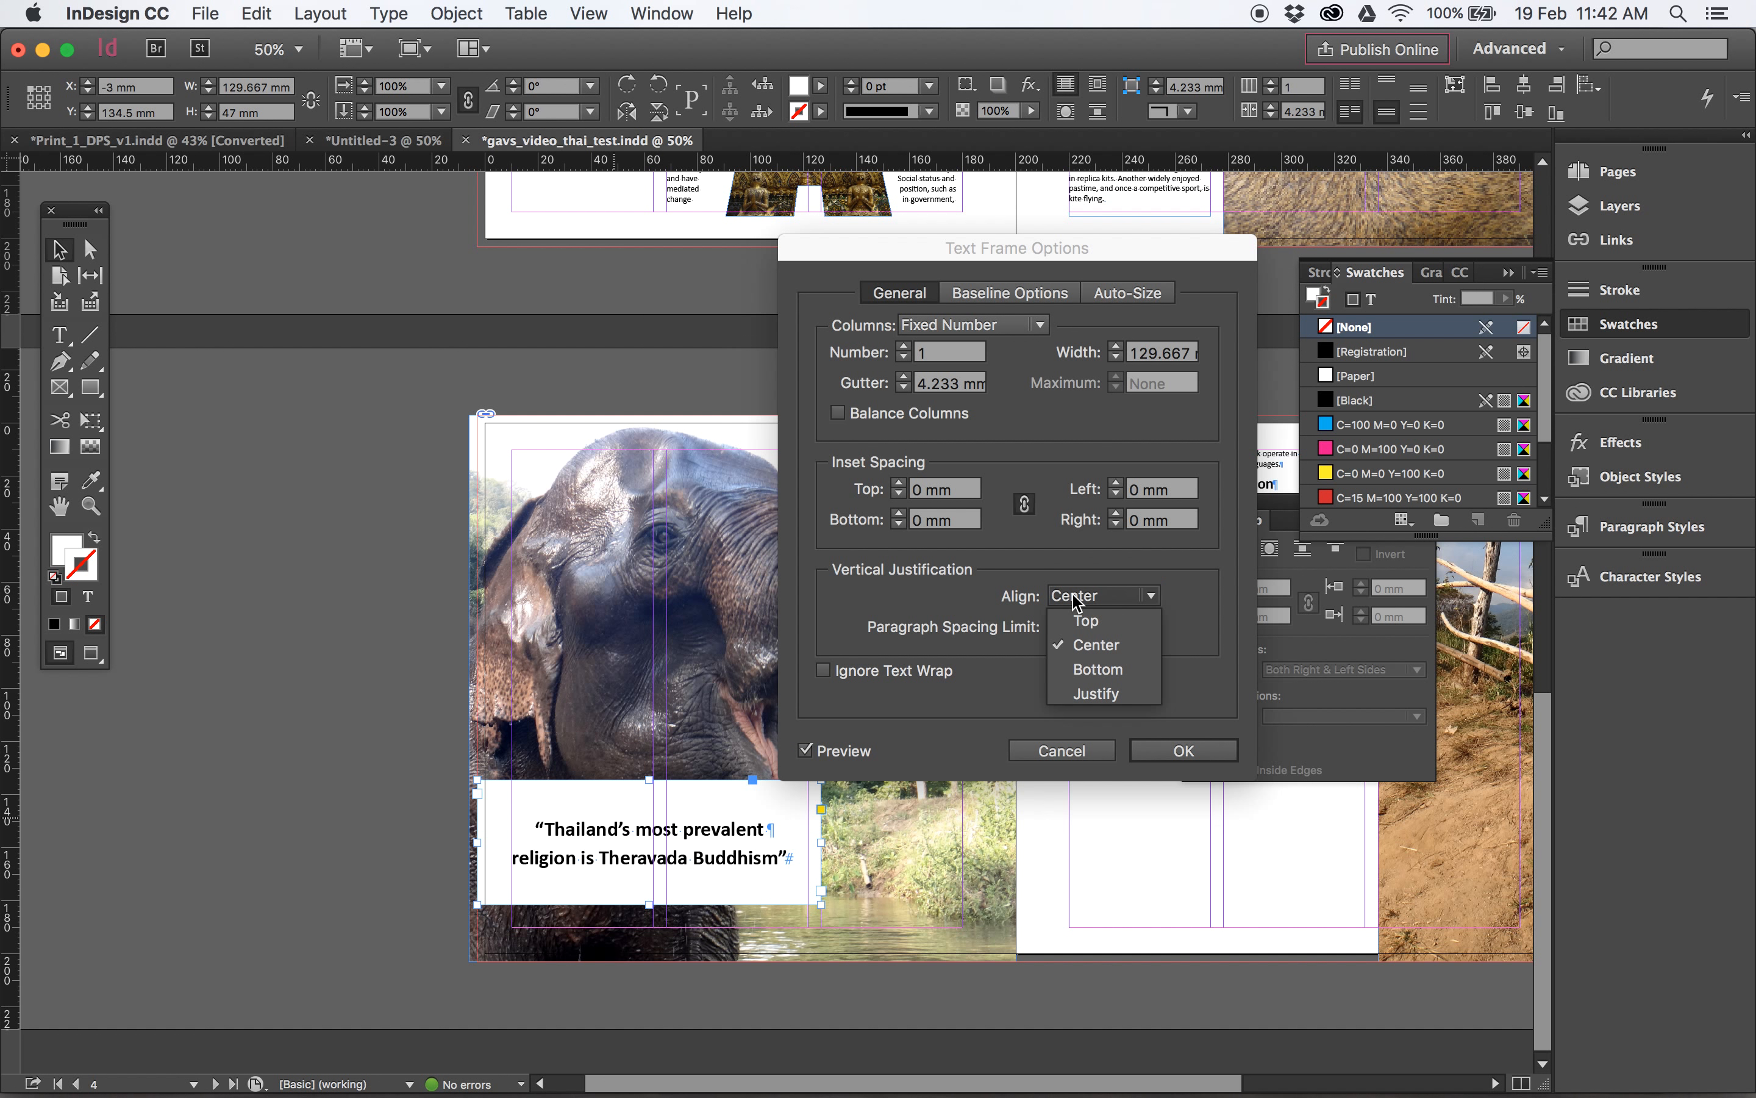
left_click(1100, 668)
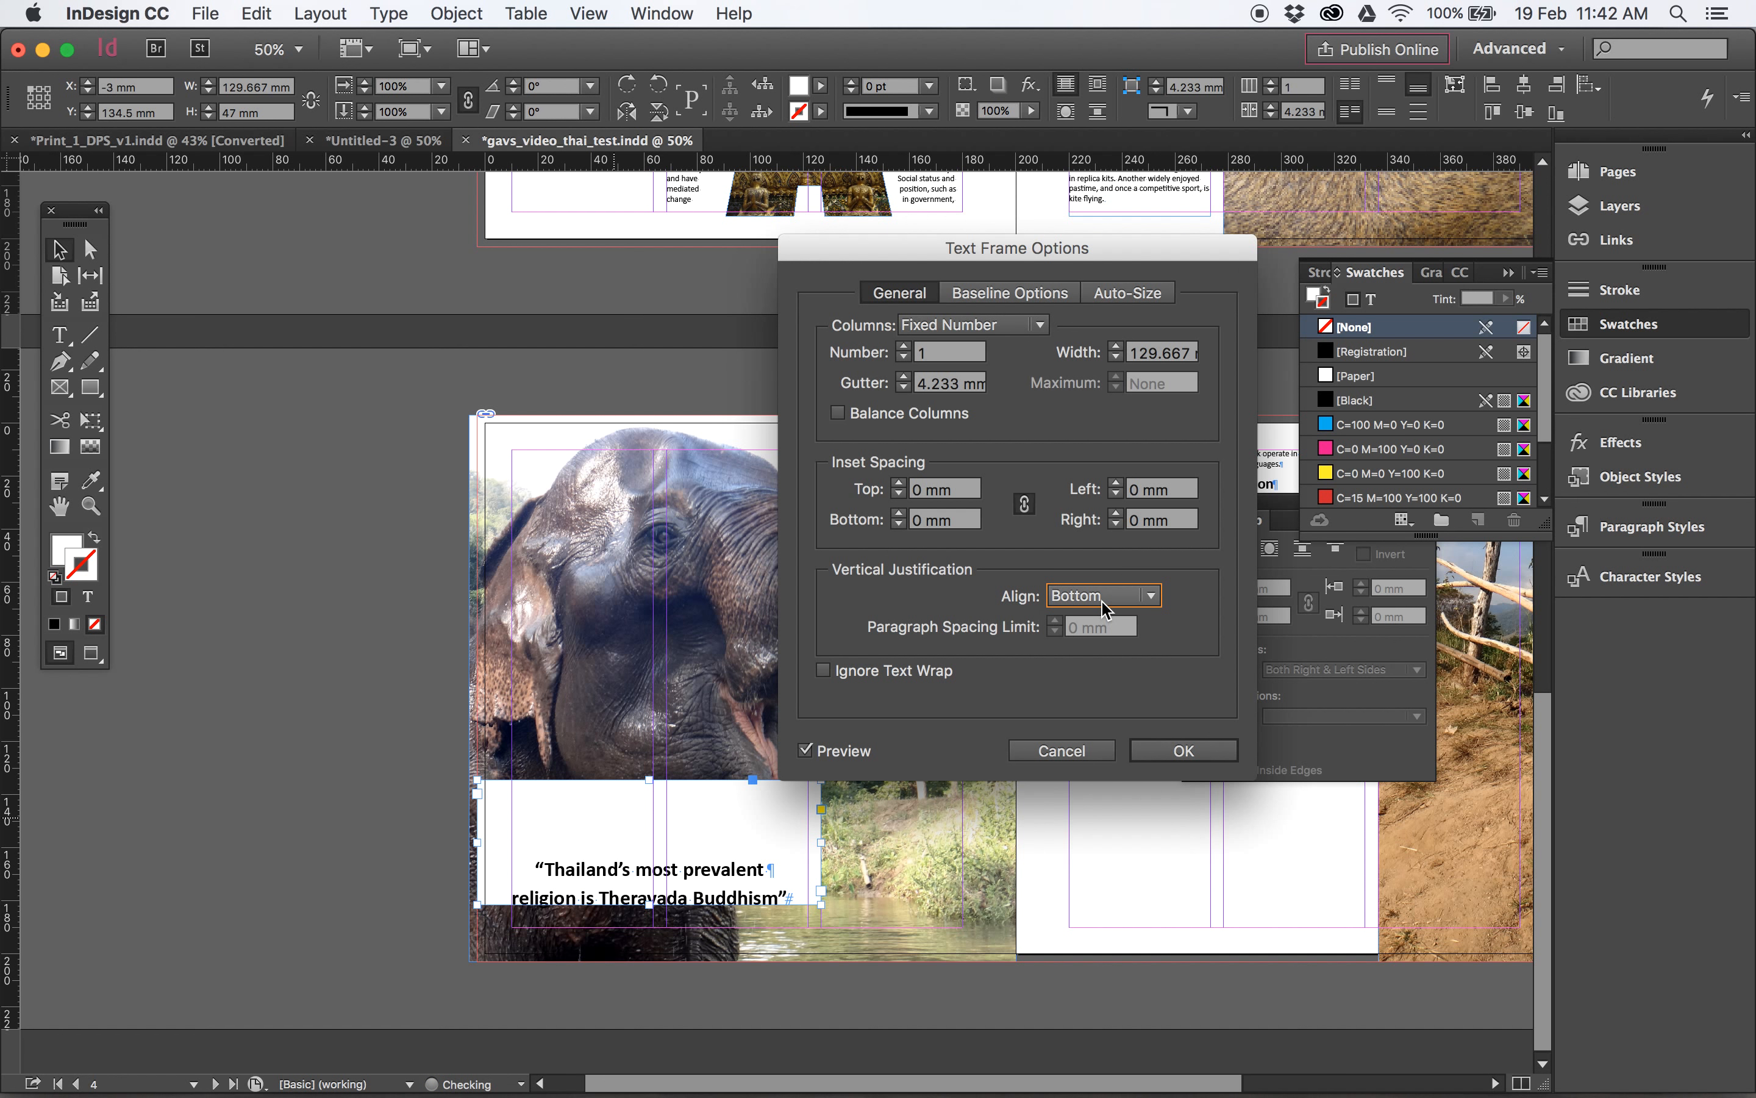
left_click(1103, 597)
left_click(1112, 695)
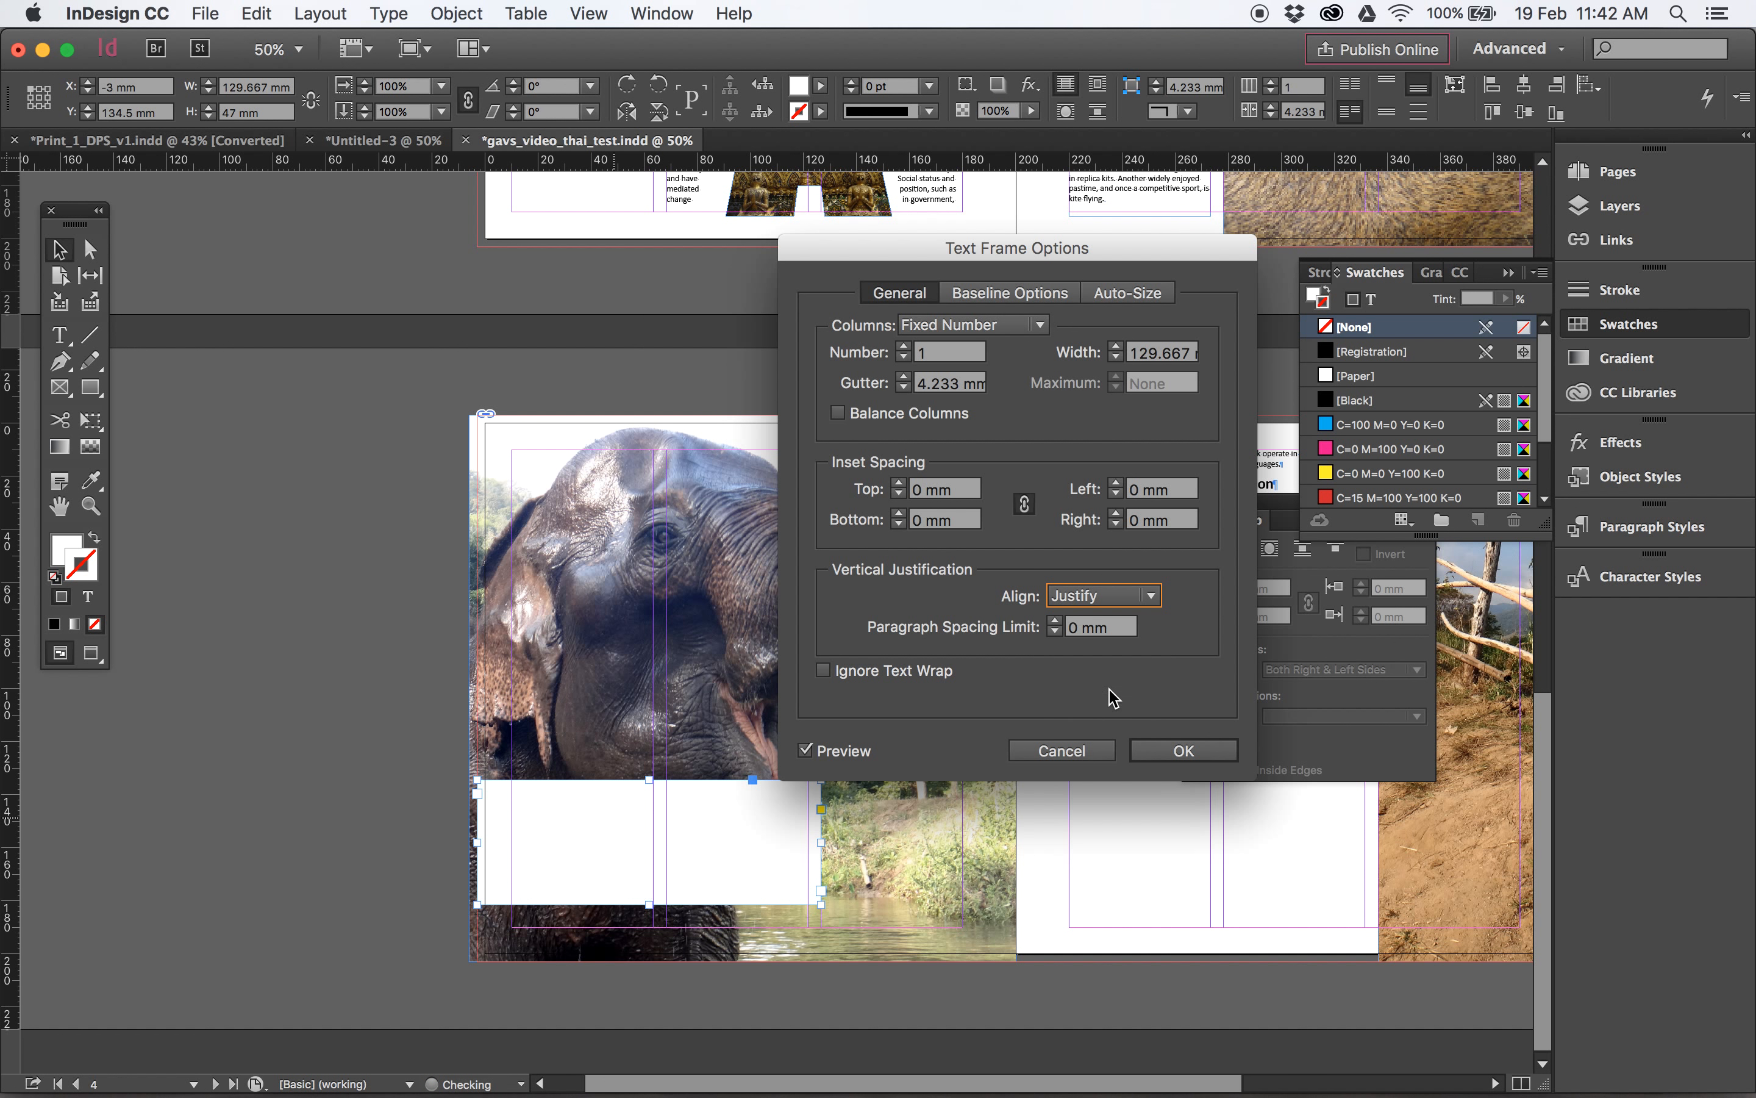
- Apply Center vertical alignment to the pull quote text and extend the frame's outer edge over the bleed to X -6 mm
left_click(1105, 595)
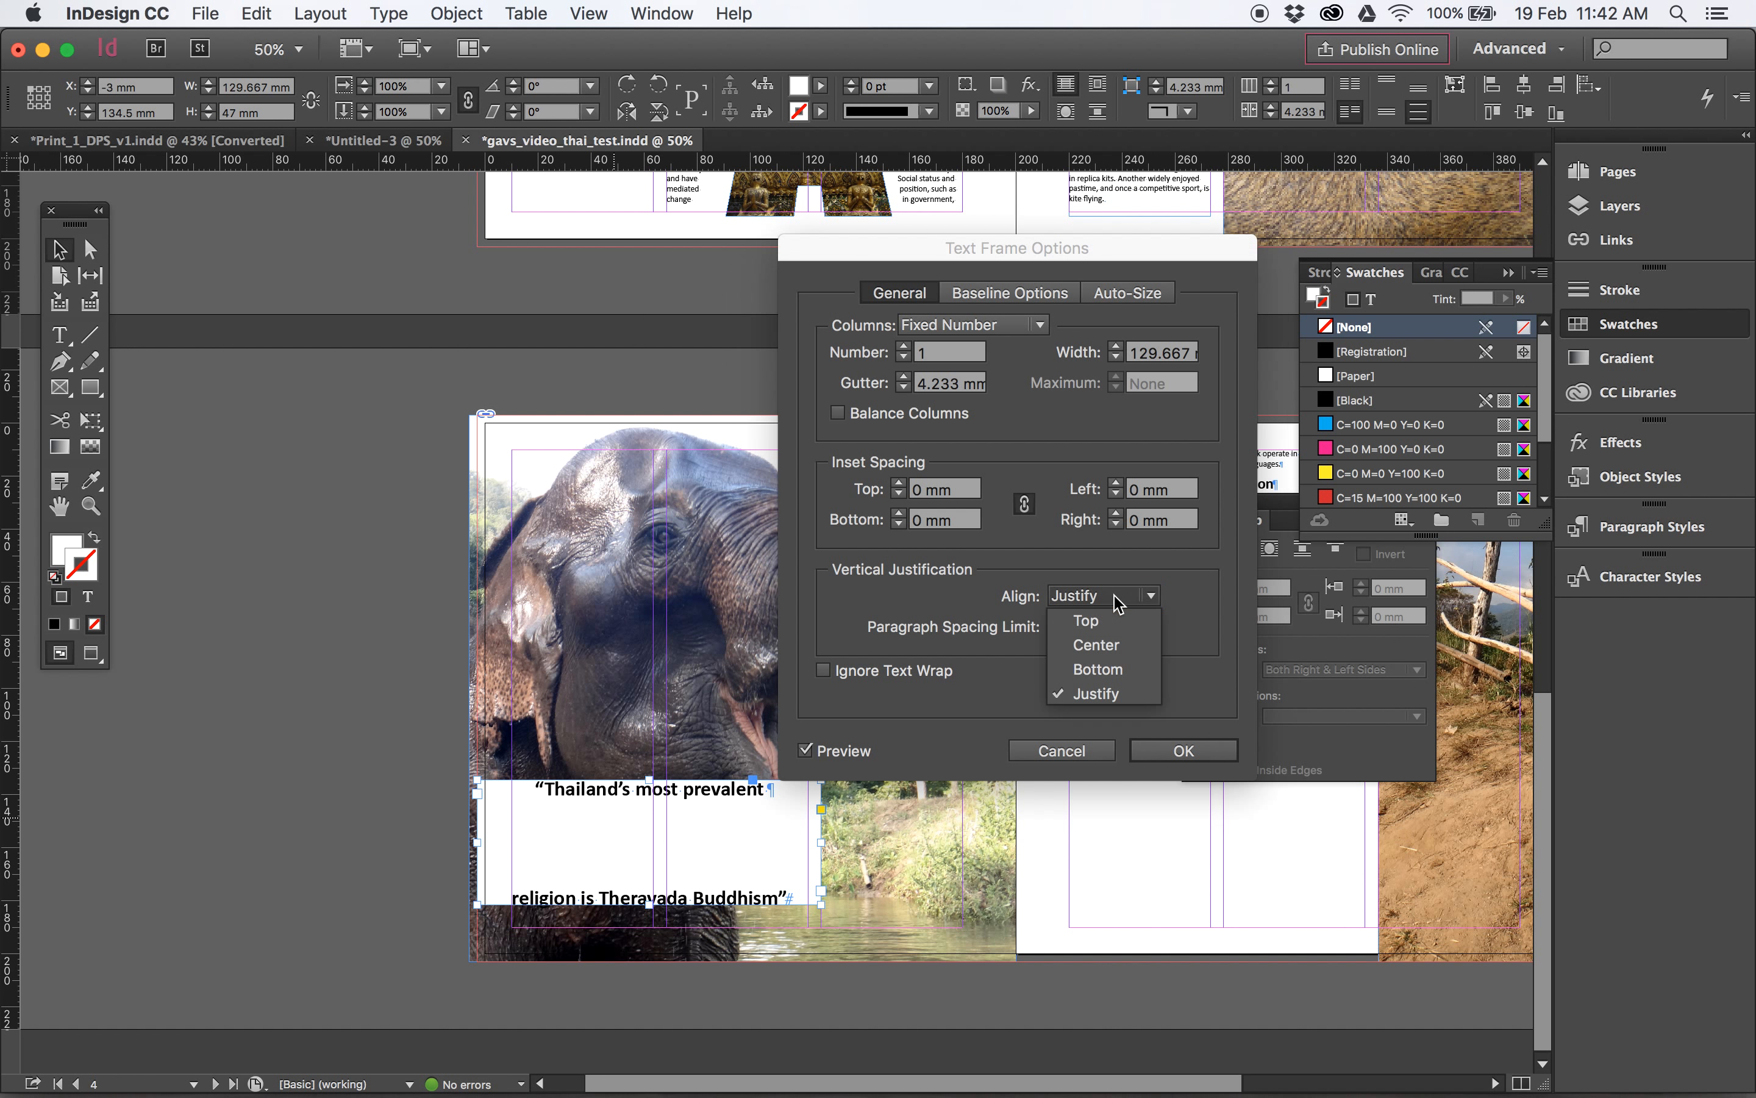
left_click(1129, 644)
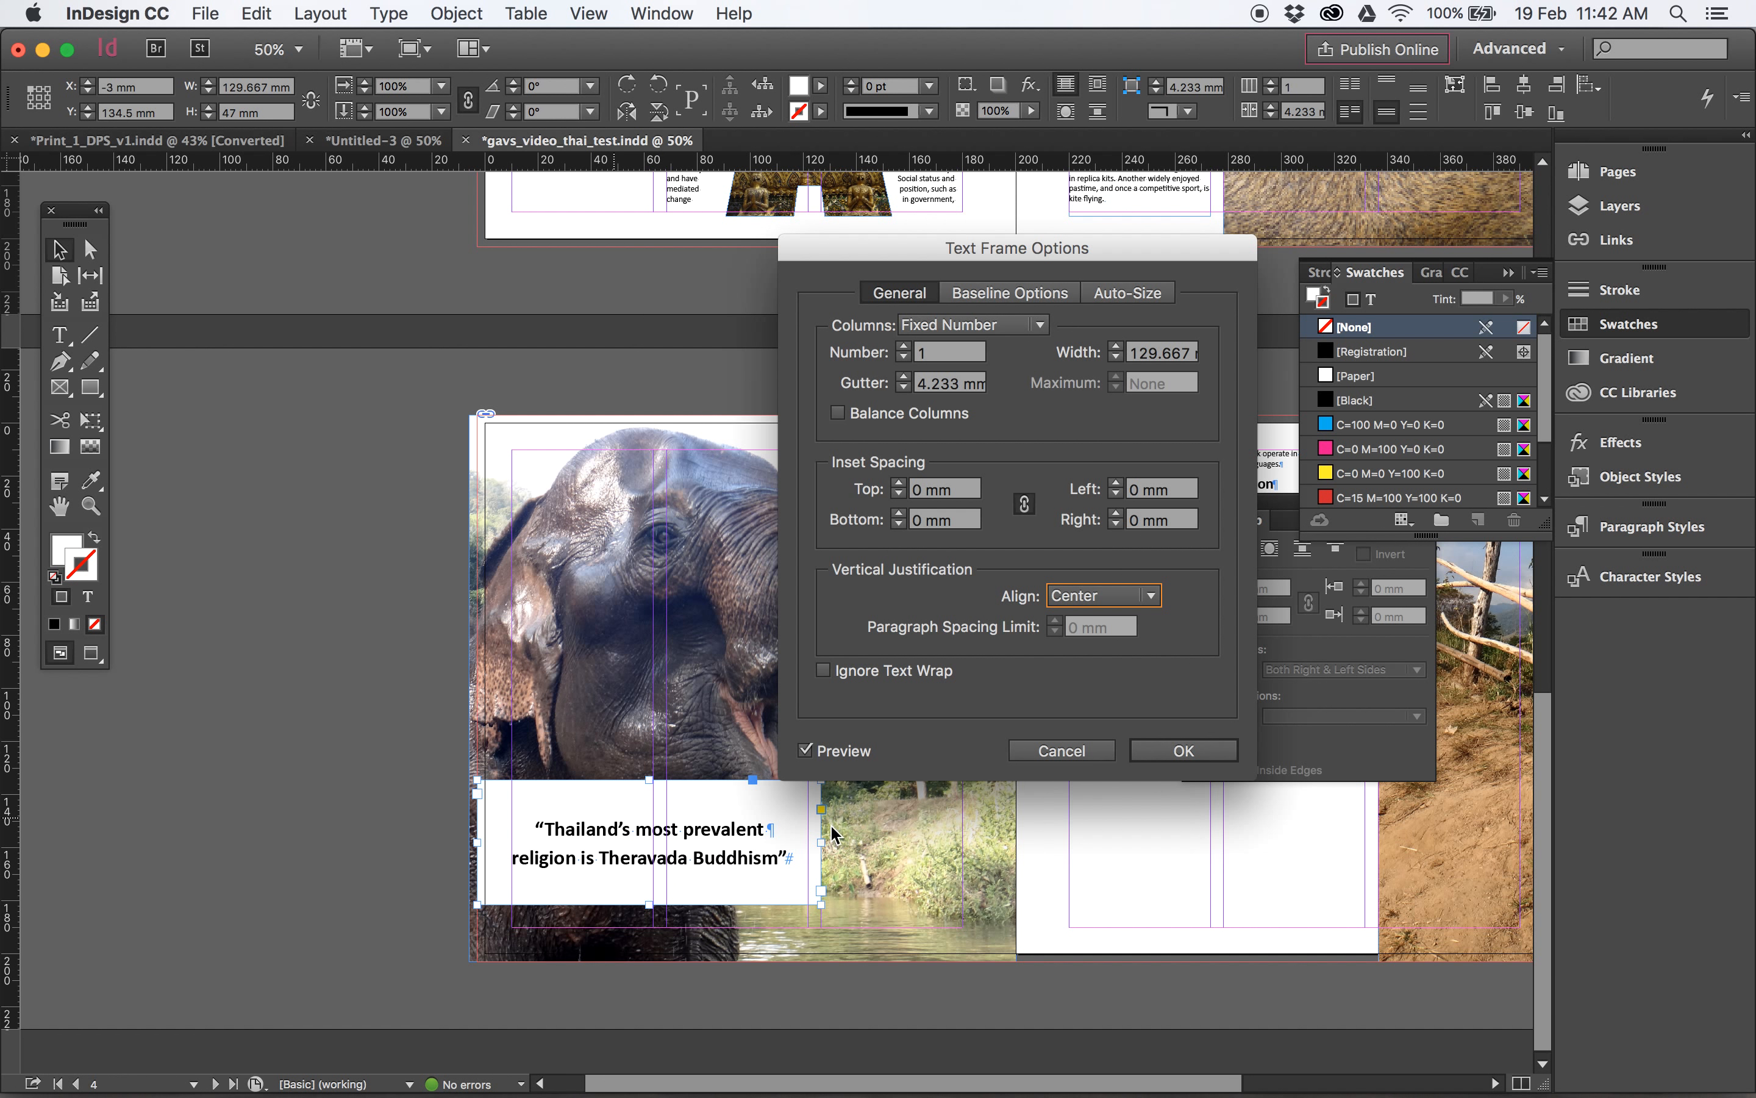
left_click(1207, 752)
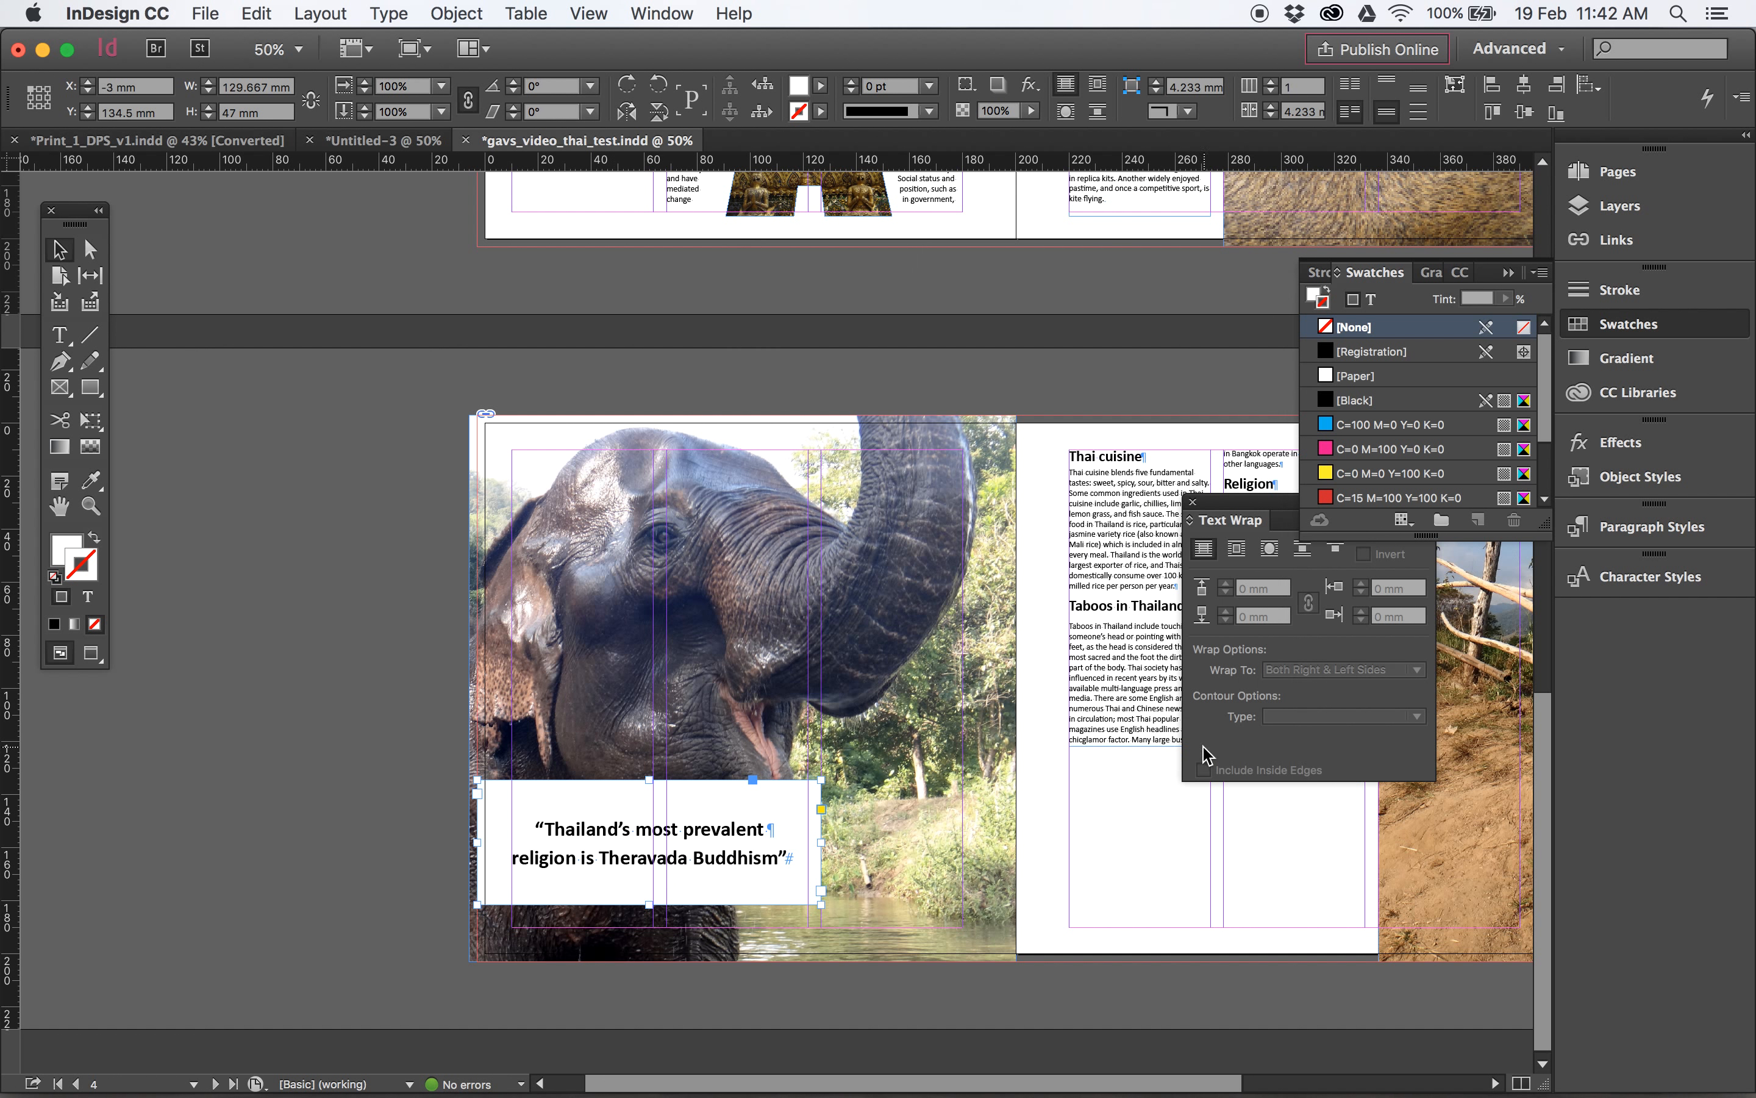
left_click_drag(481, 842, 473, 842)
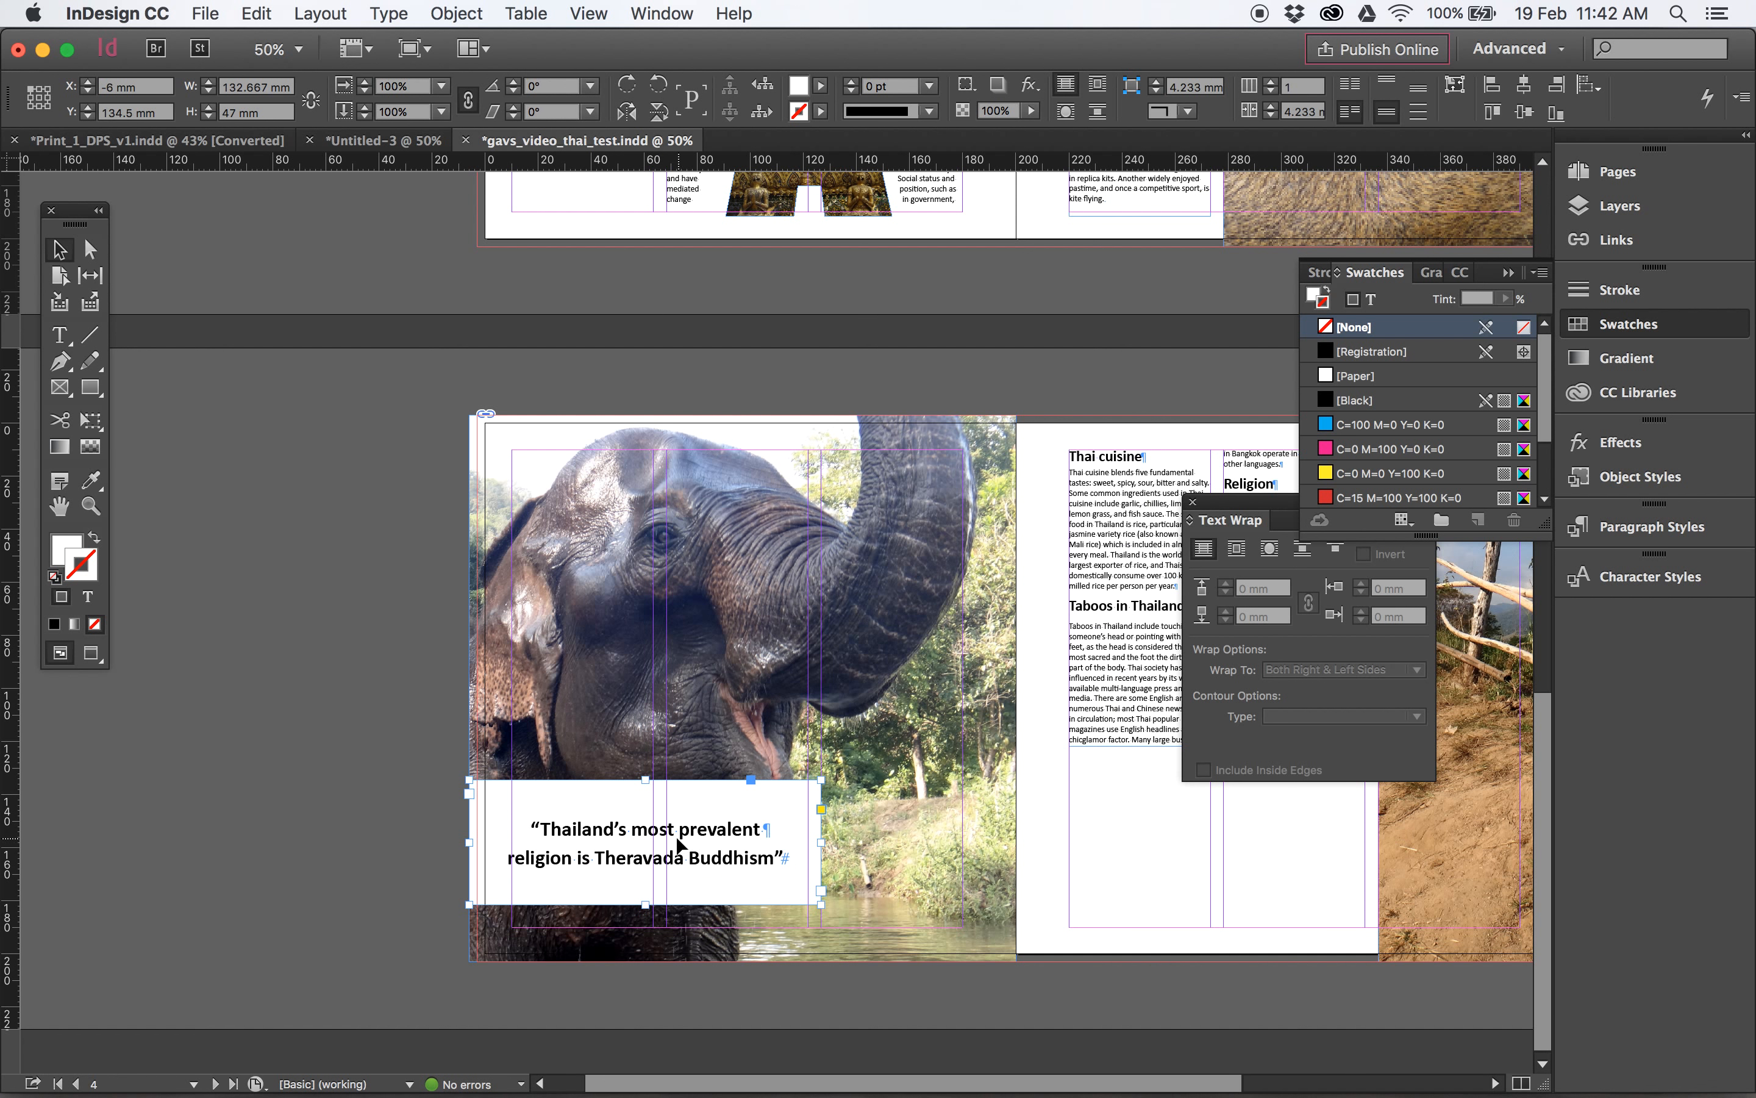
- Try an opacity of 36% on the whole pull quote frame, including its text
left_click(1031, 111)
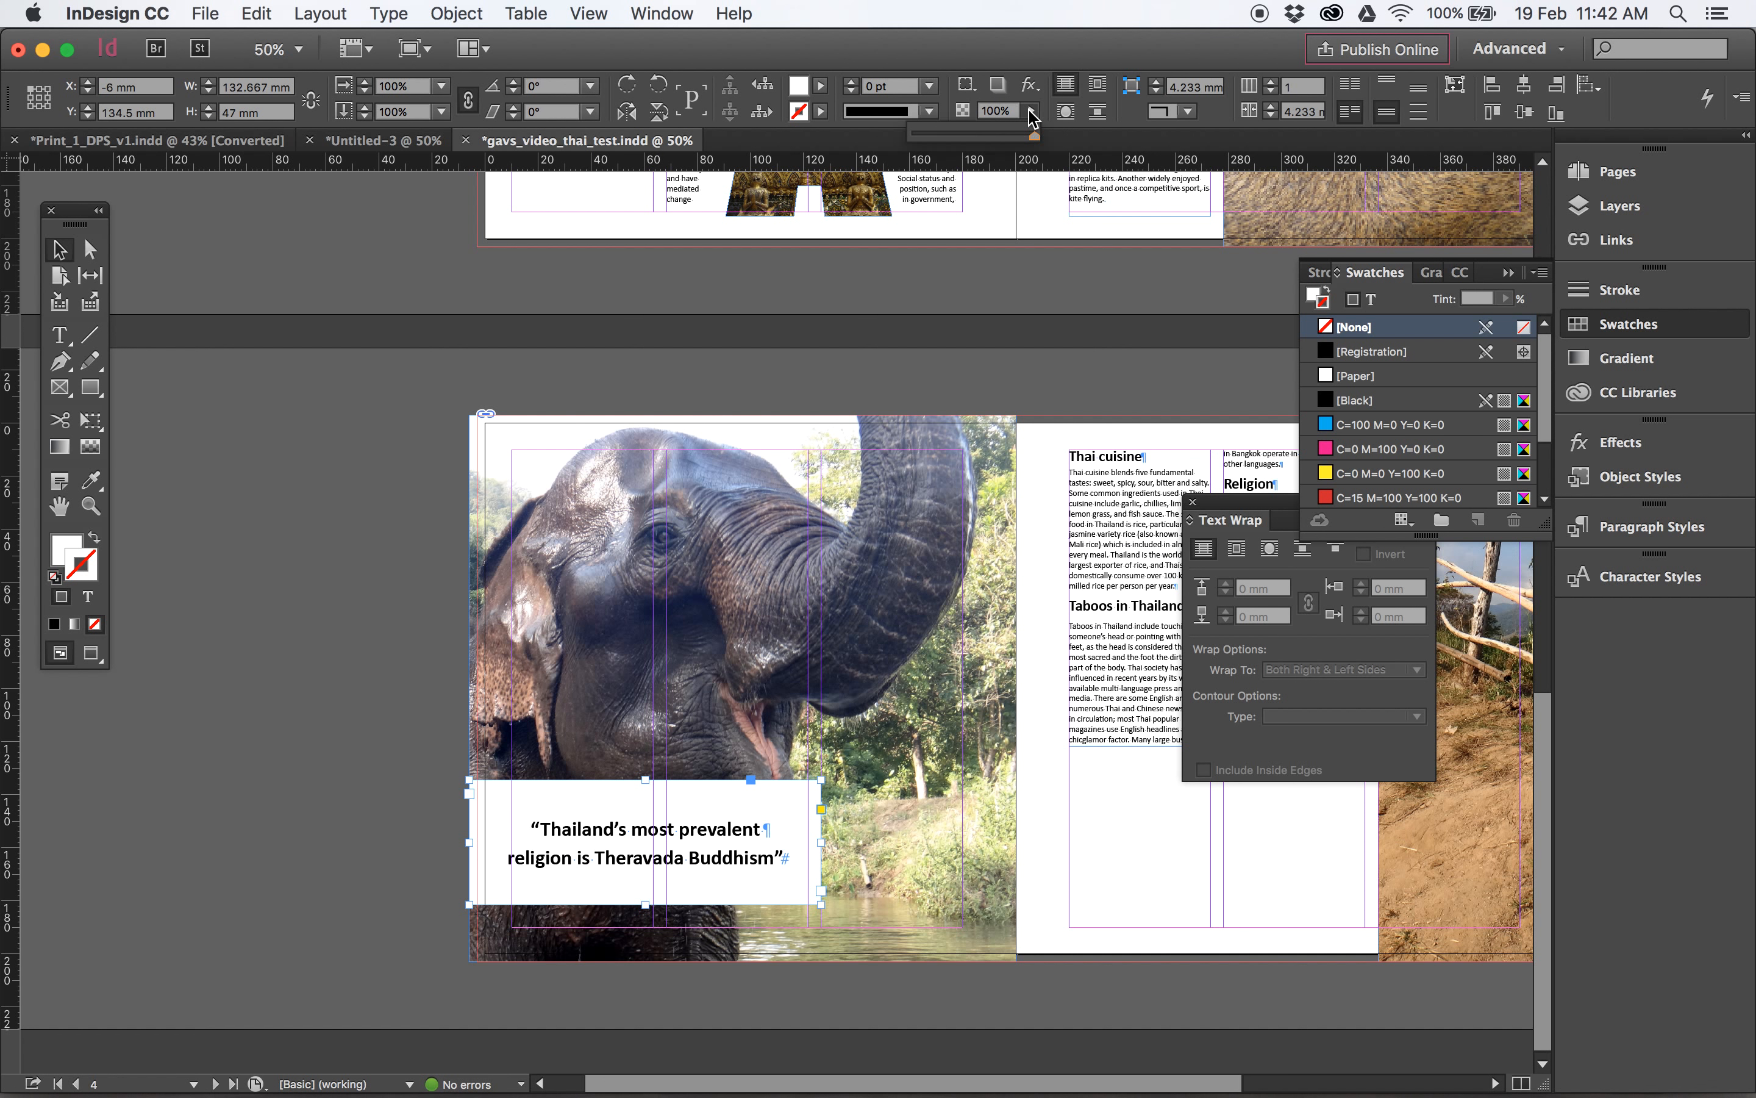
left_click_drag(1031, 138, 957, 141)
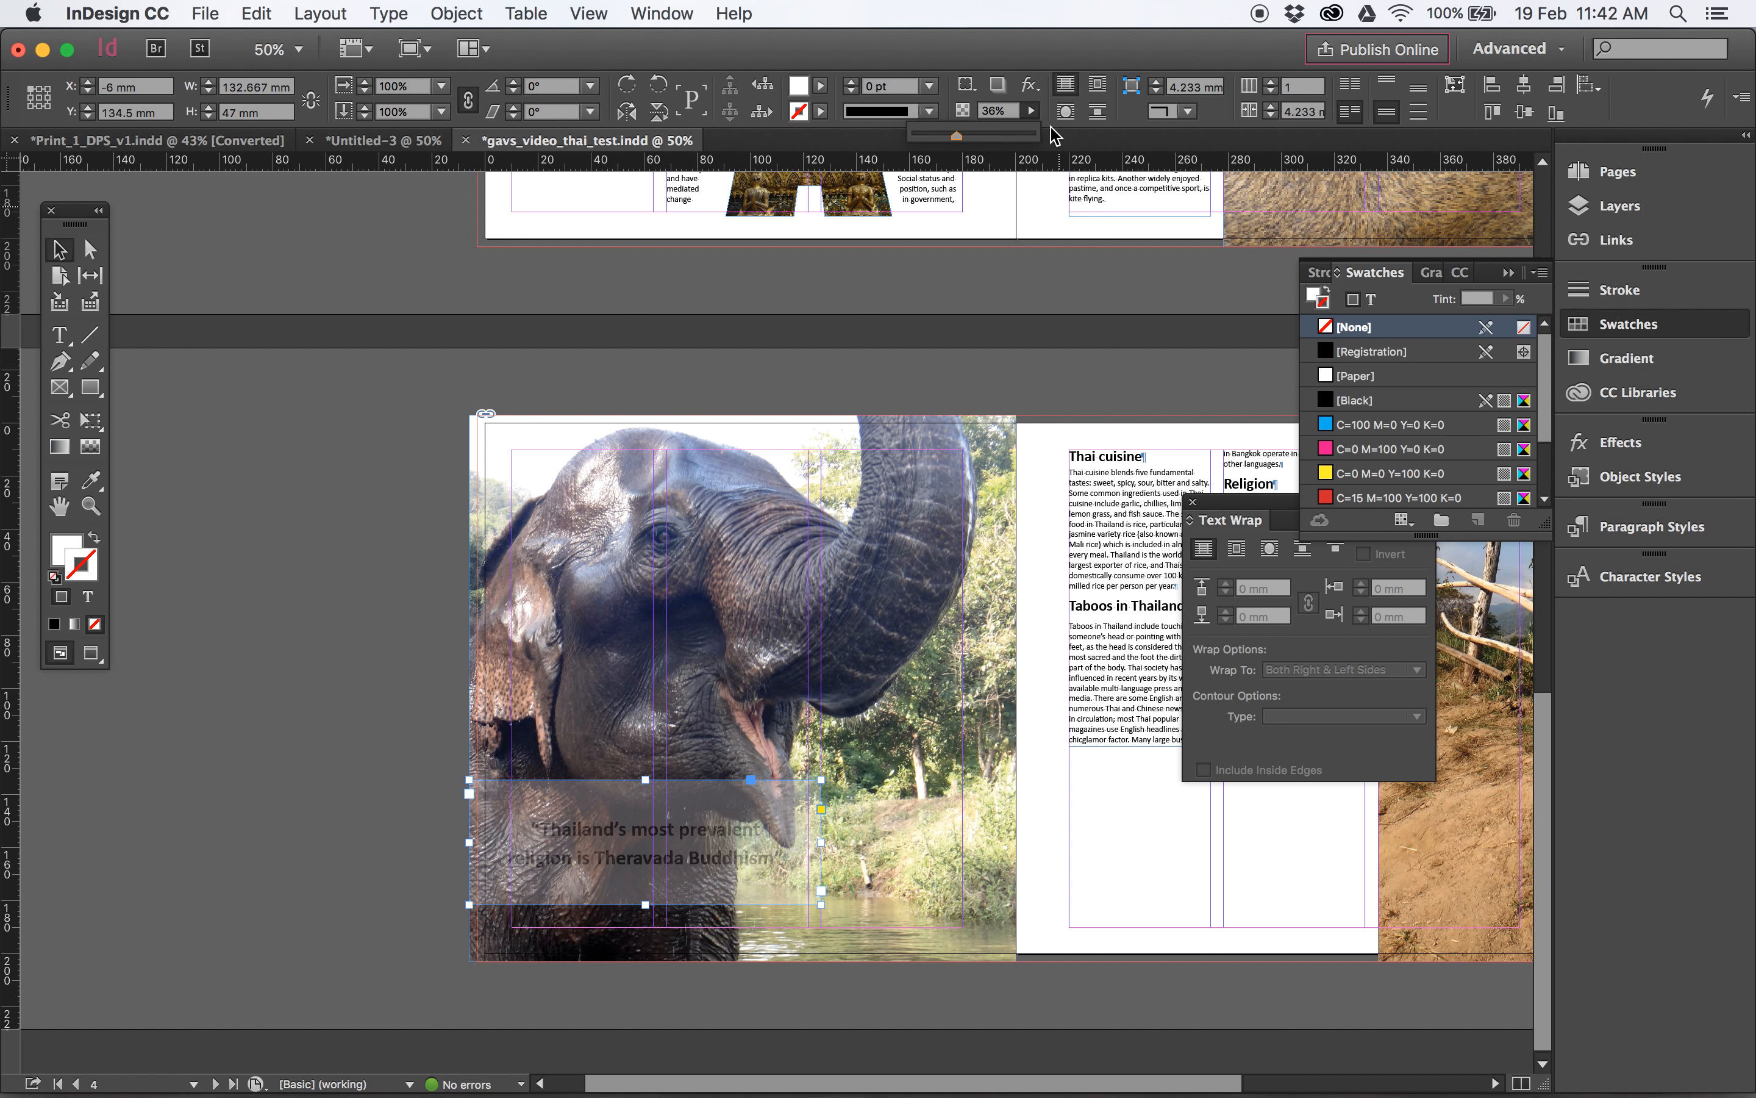
left_click_drag(957, 136, 1077, 138)
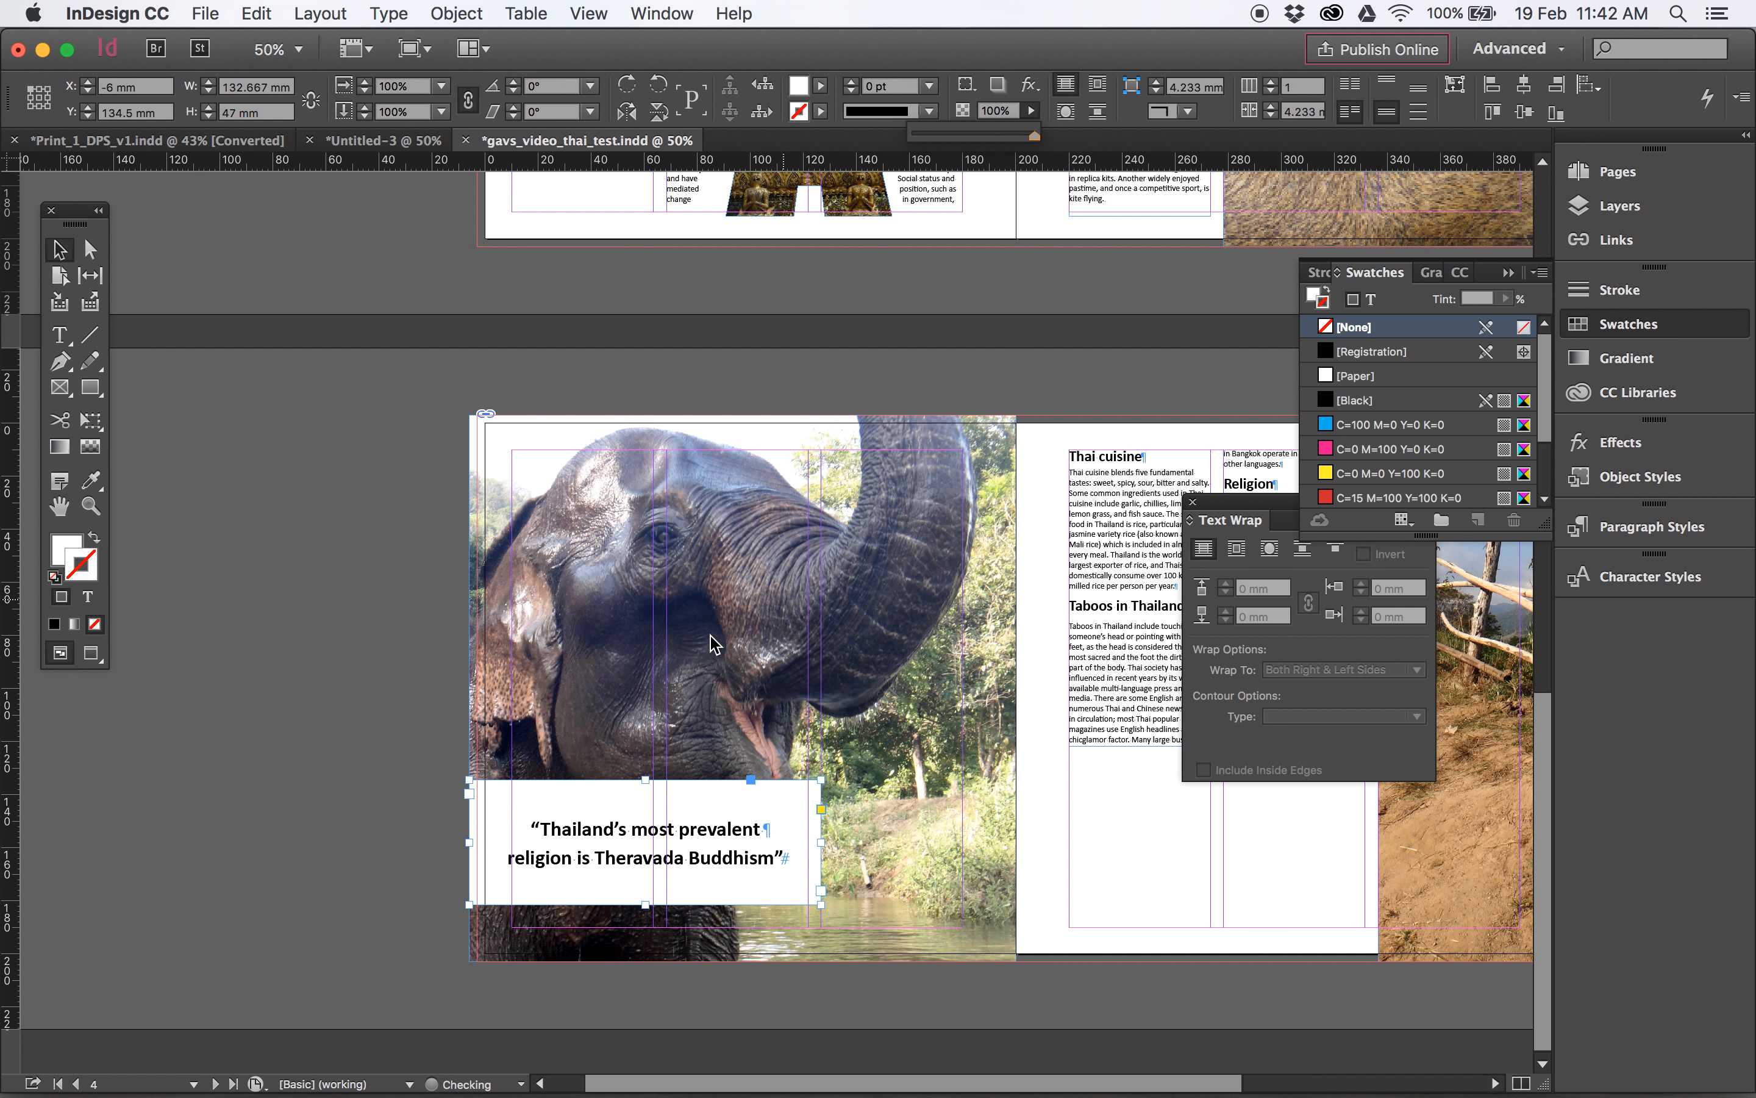
- Reduce only the fill of the pull quote frame to 59% opacity in the Effects settings and deselect the frame
left_click(661, 13)
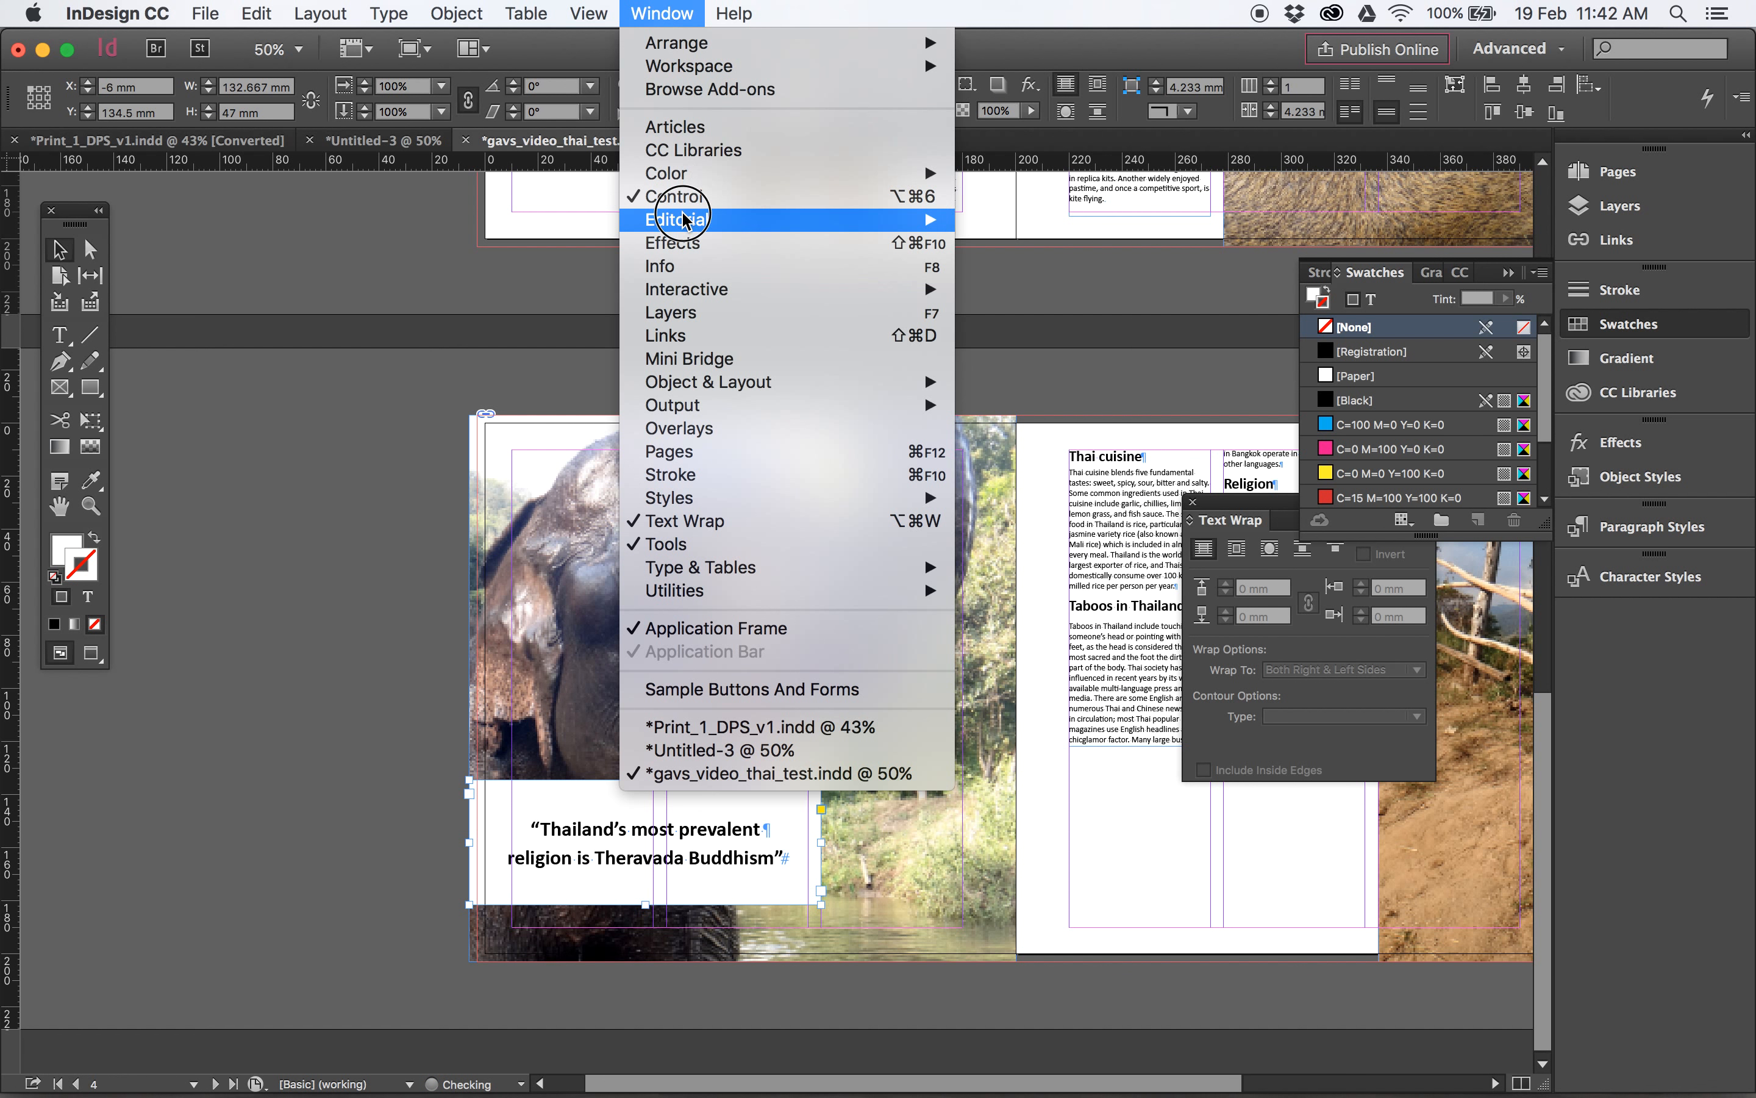
left_click(681, 250)
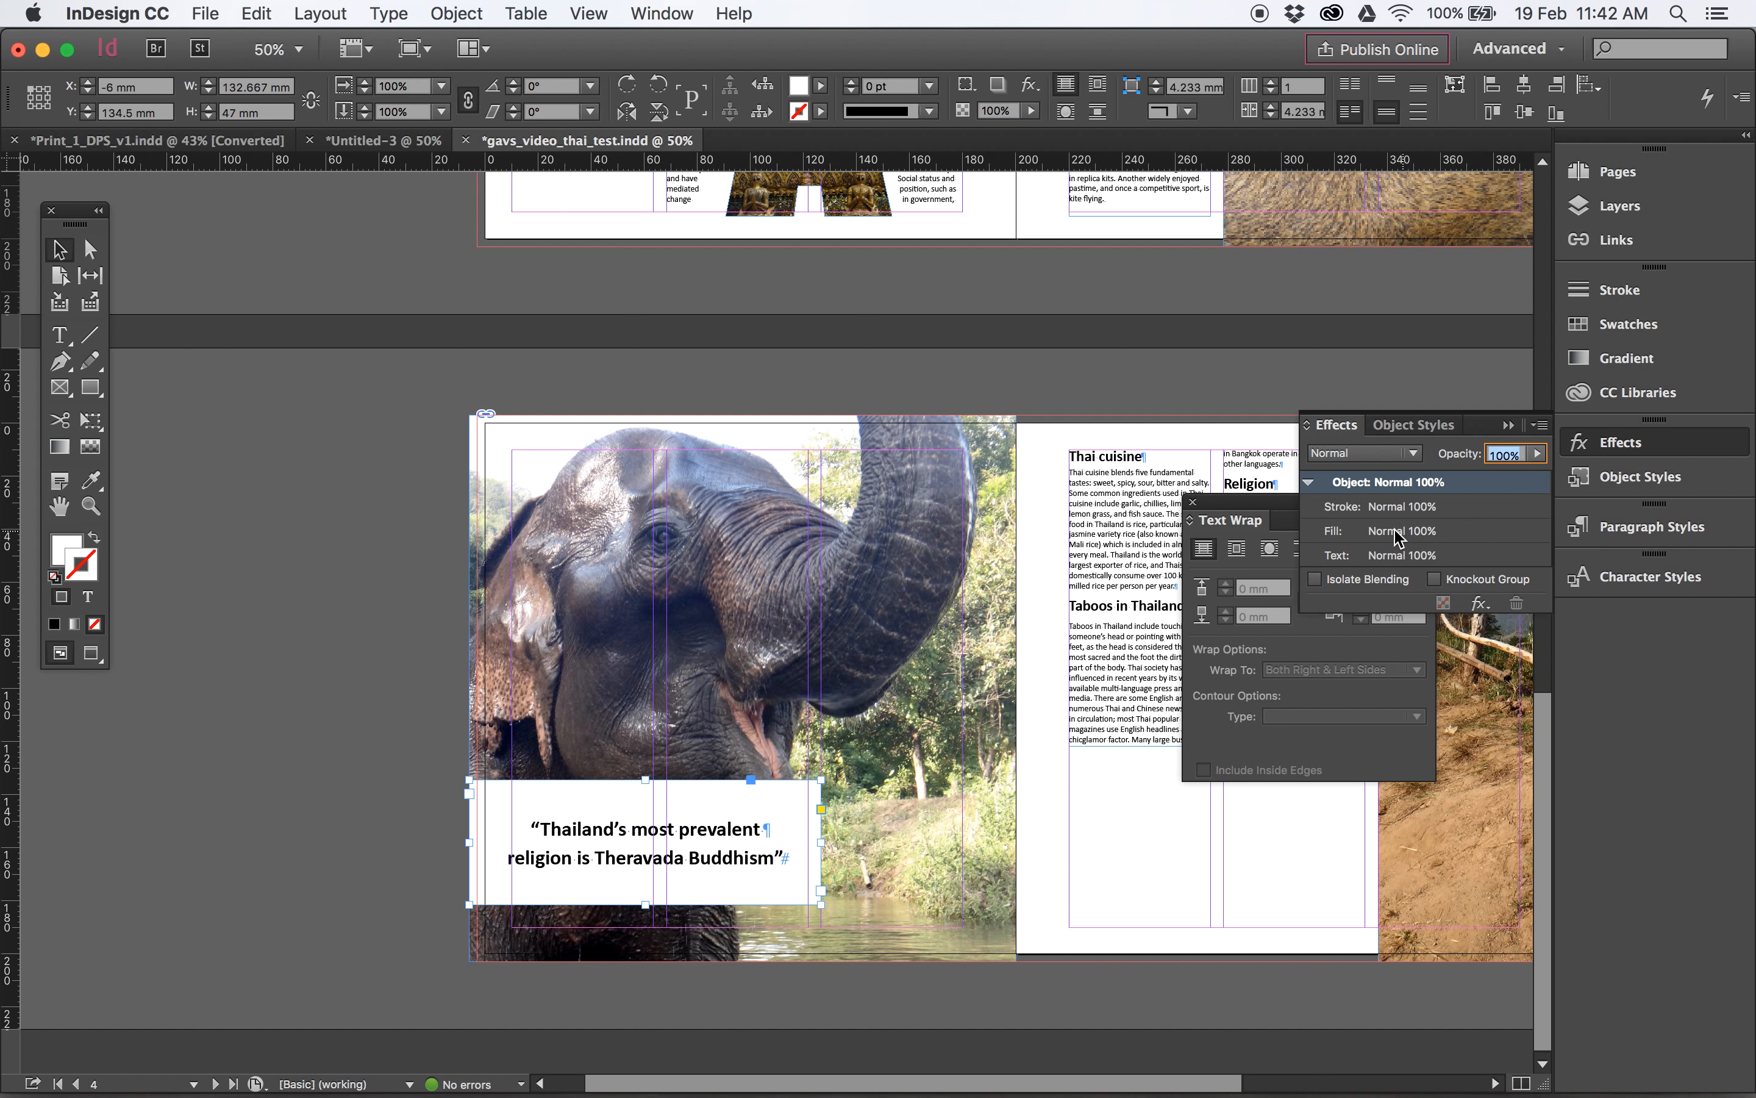
left_click(1413, 533)
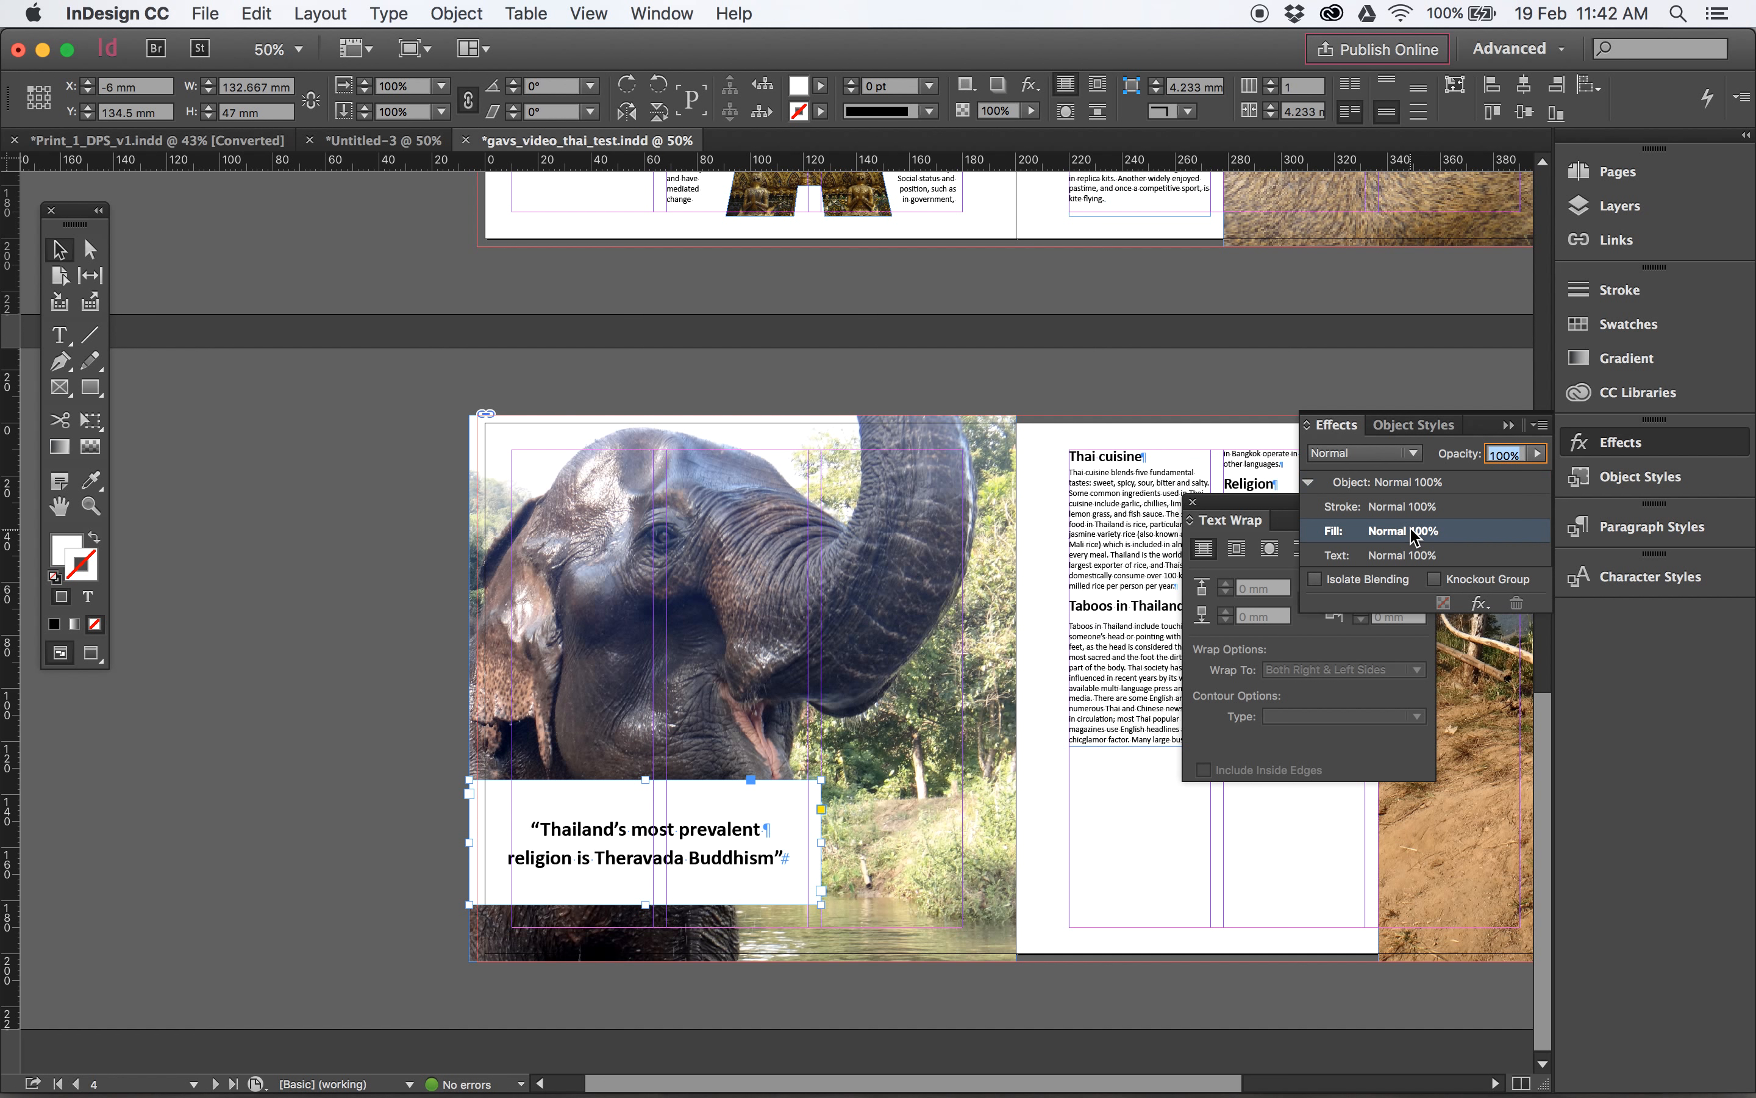
left_click(1537, 453)
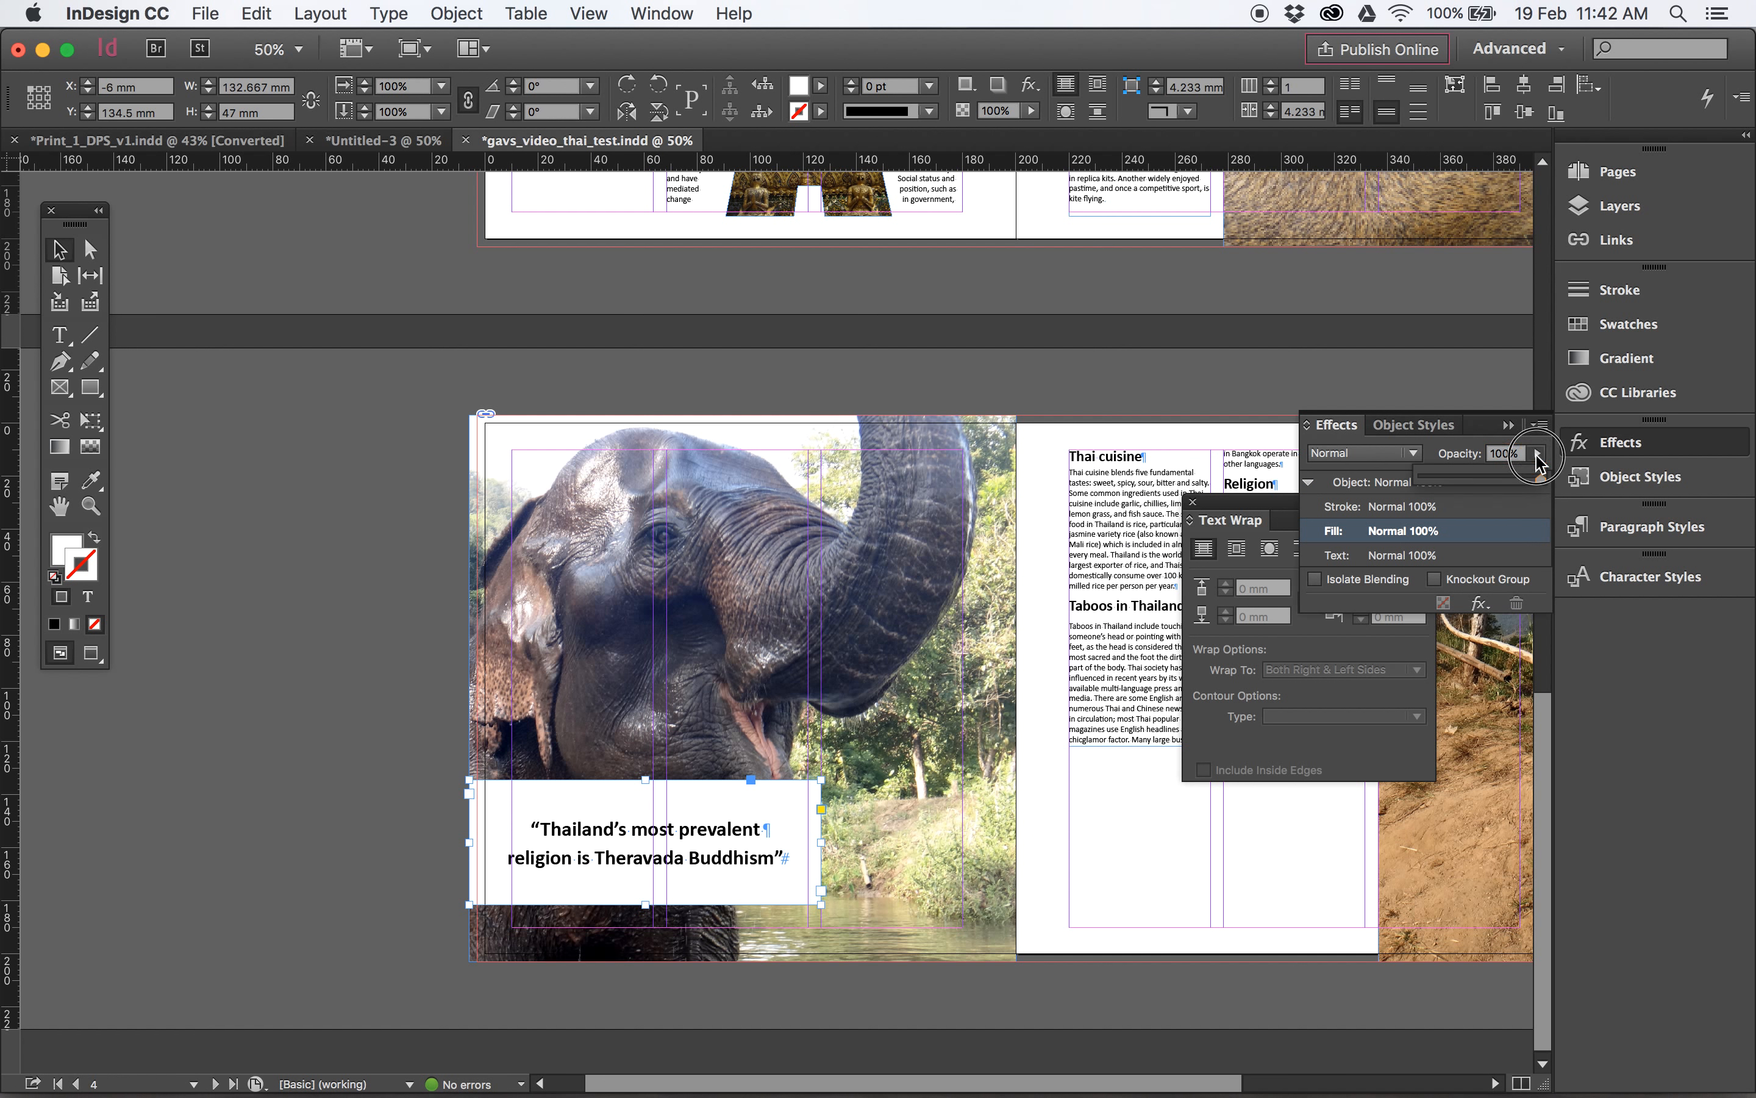
left_click_drag(1539, 477, 1488, 487)
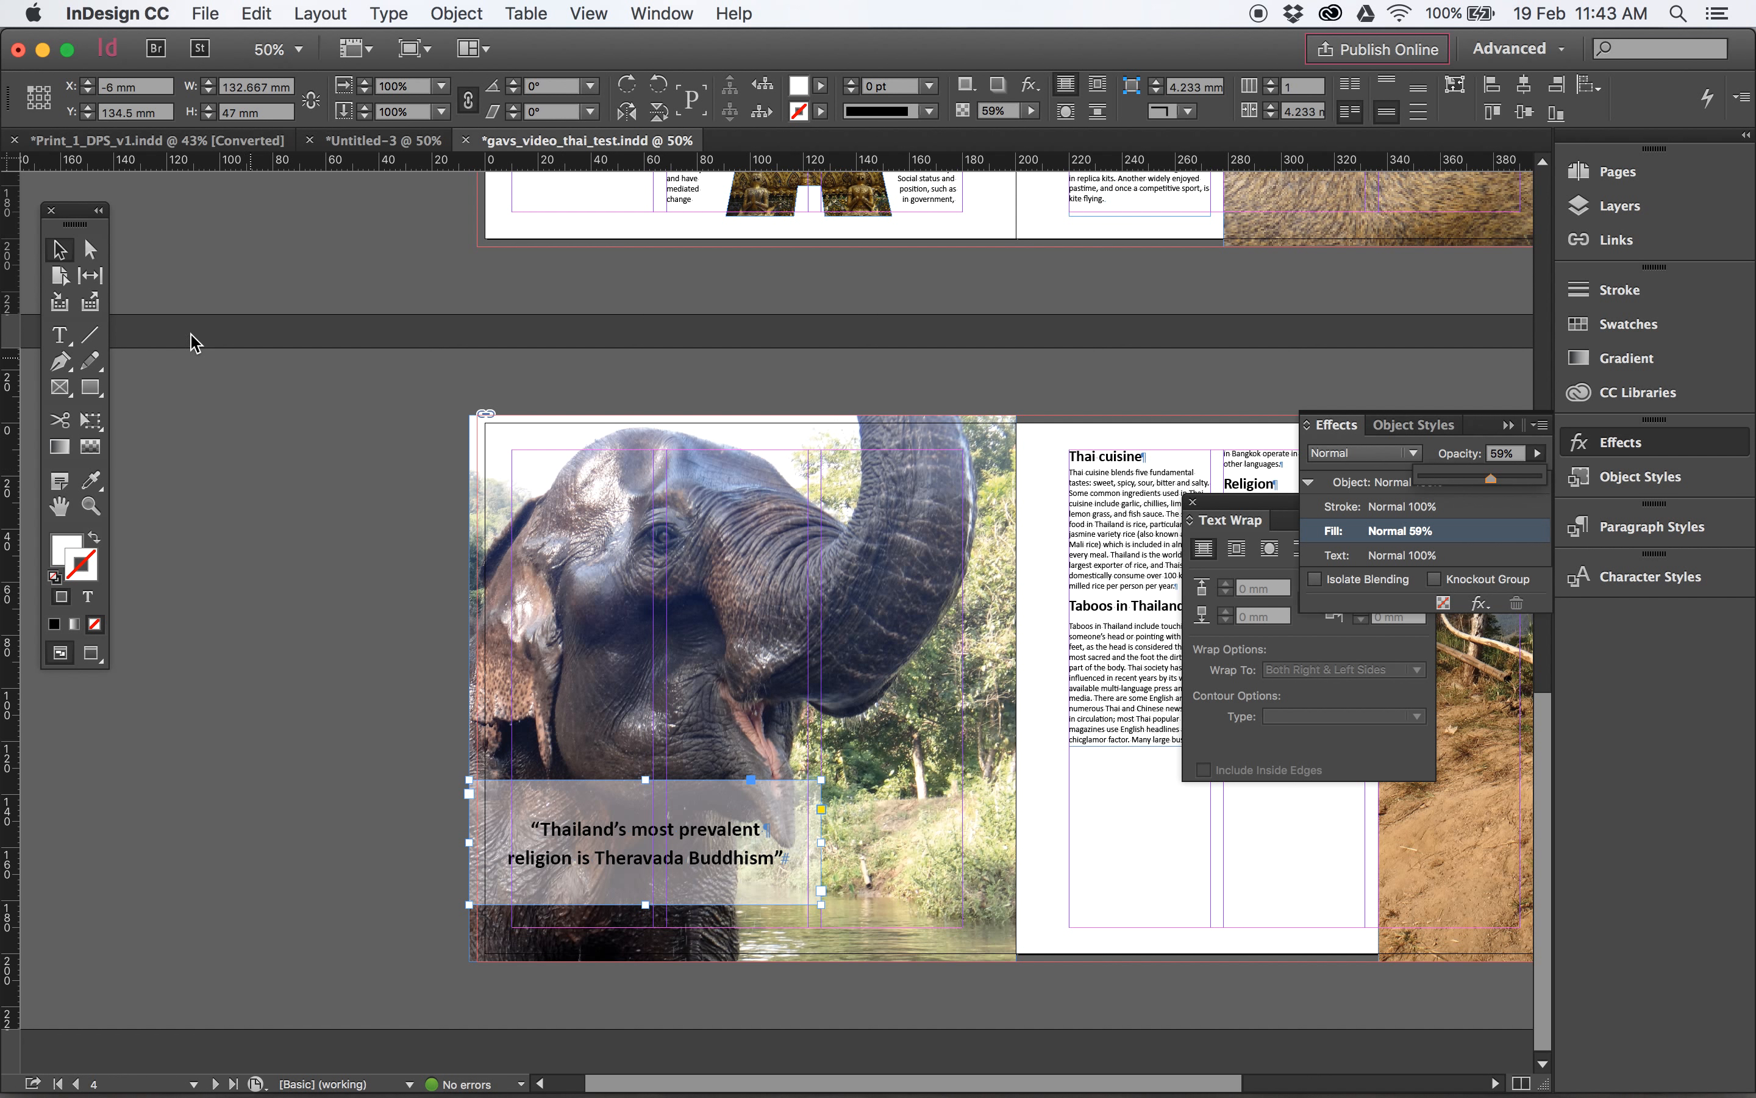
left_click(211, 355)
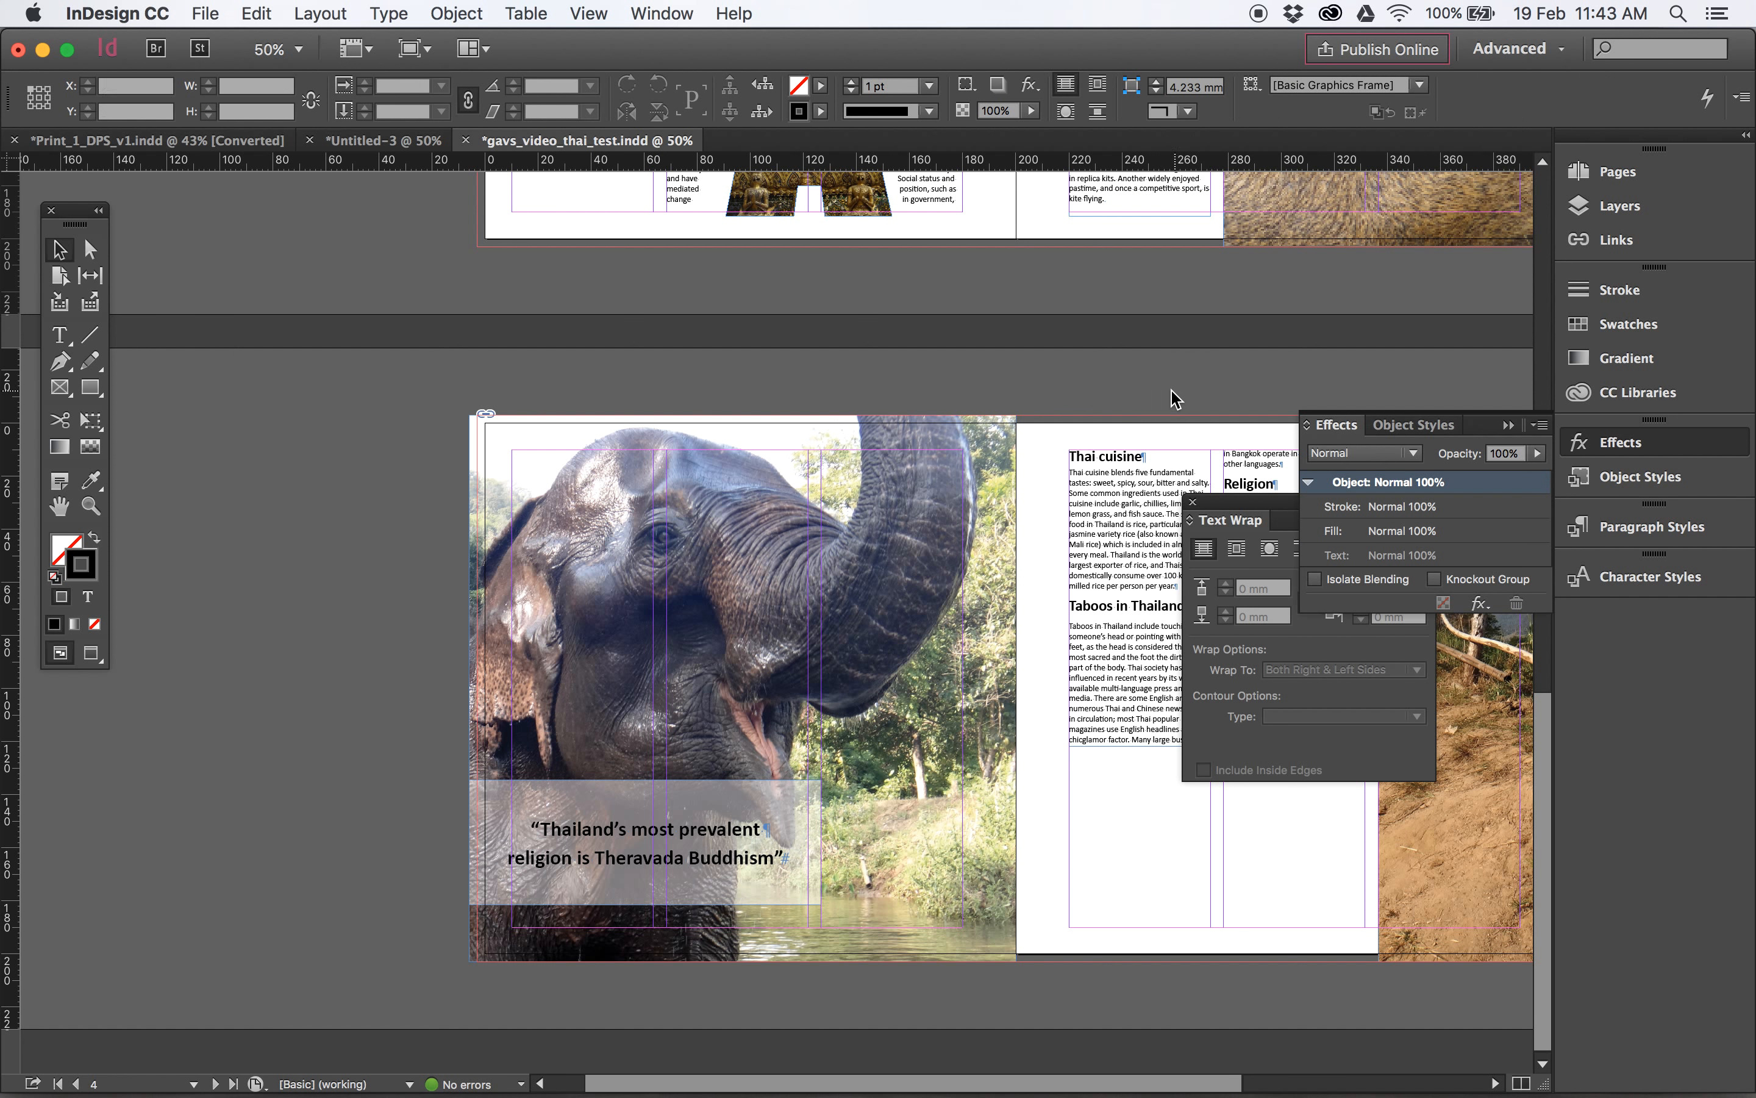
- Draw an empty picture frame of about 107.5 x 47.5 mm below the two text columns on page 5
scroll(1124, 407, "right", 10)
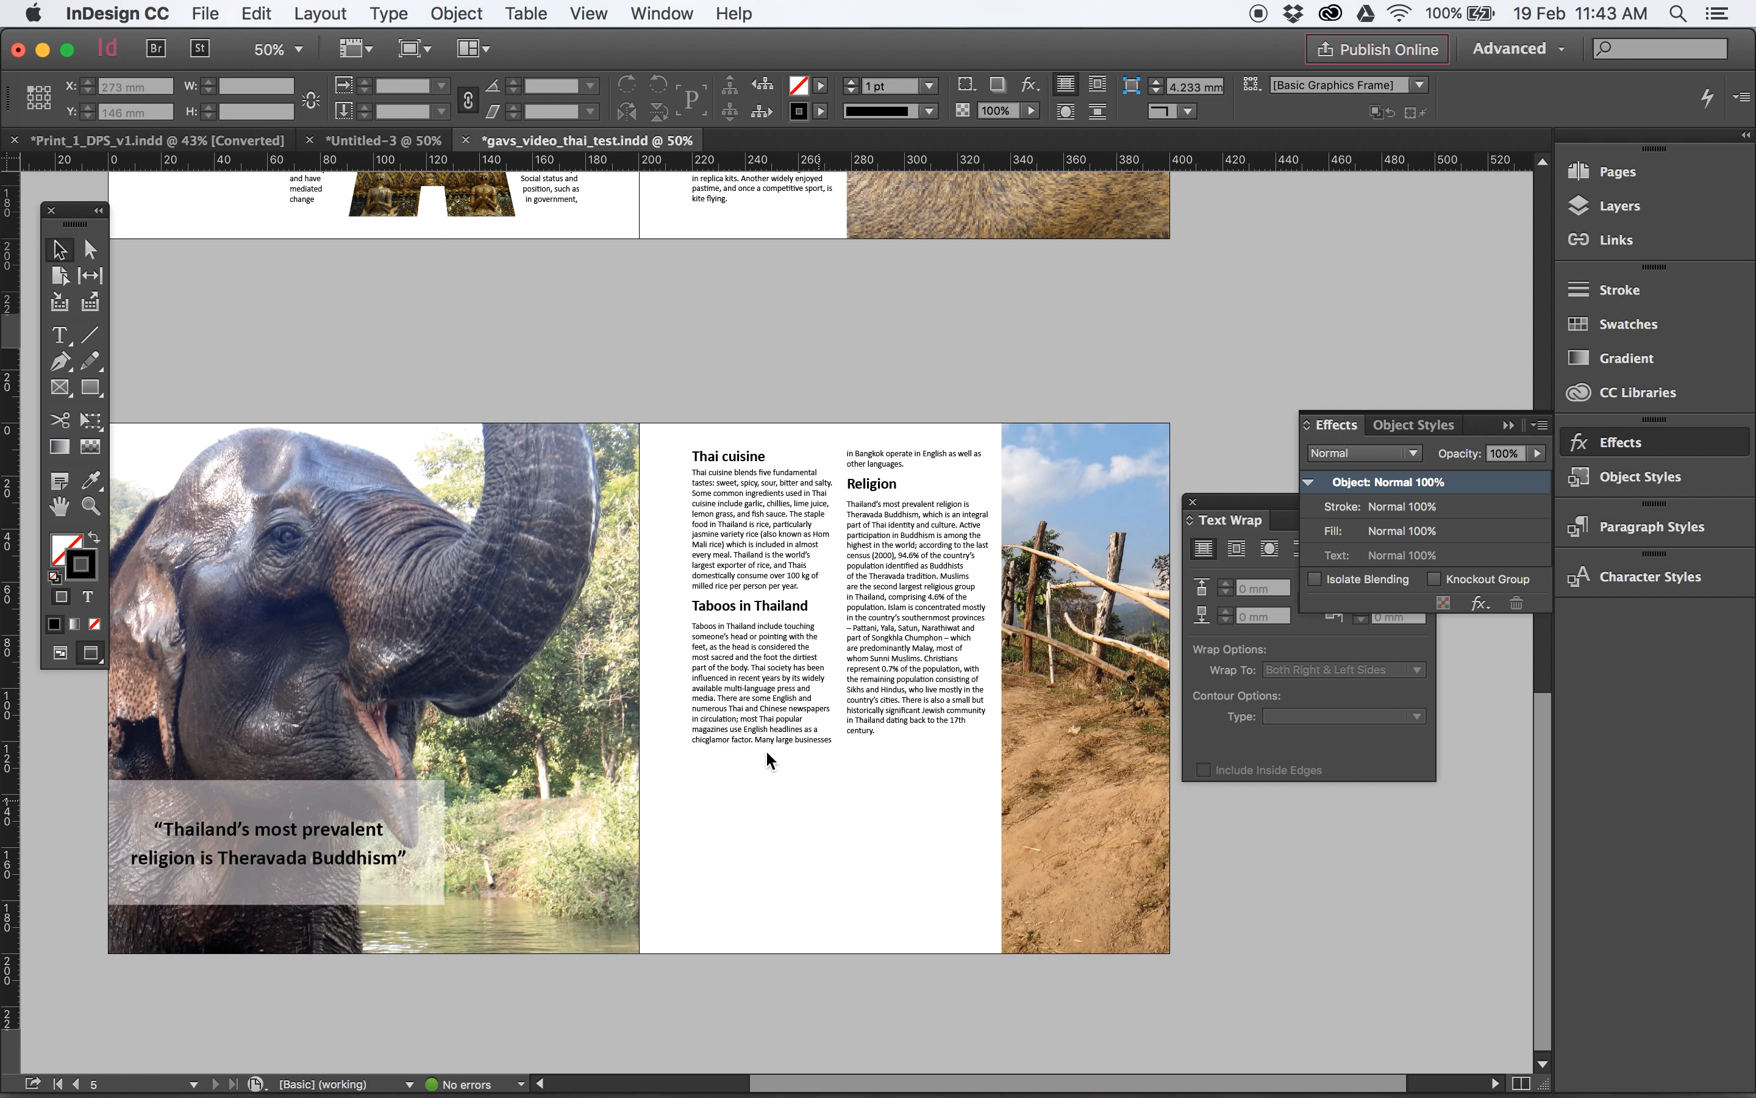
left_click(65, 384)
left_click_drag(694, 793, 978, 919)
- Place the image DSC00792.jpg from the Links folder into the new picture frame
left_click(206, 16)
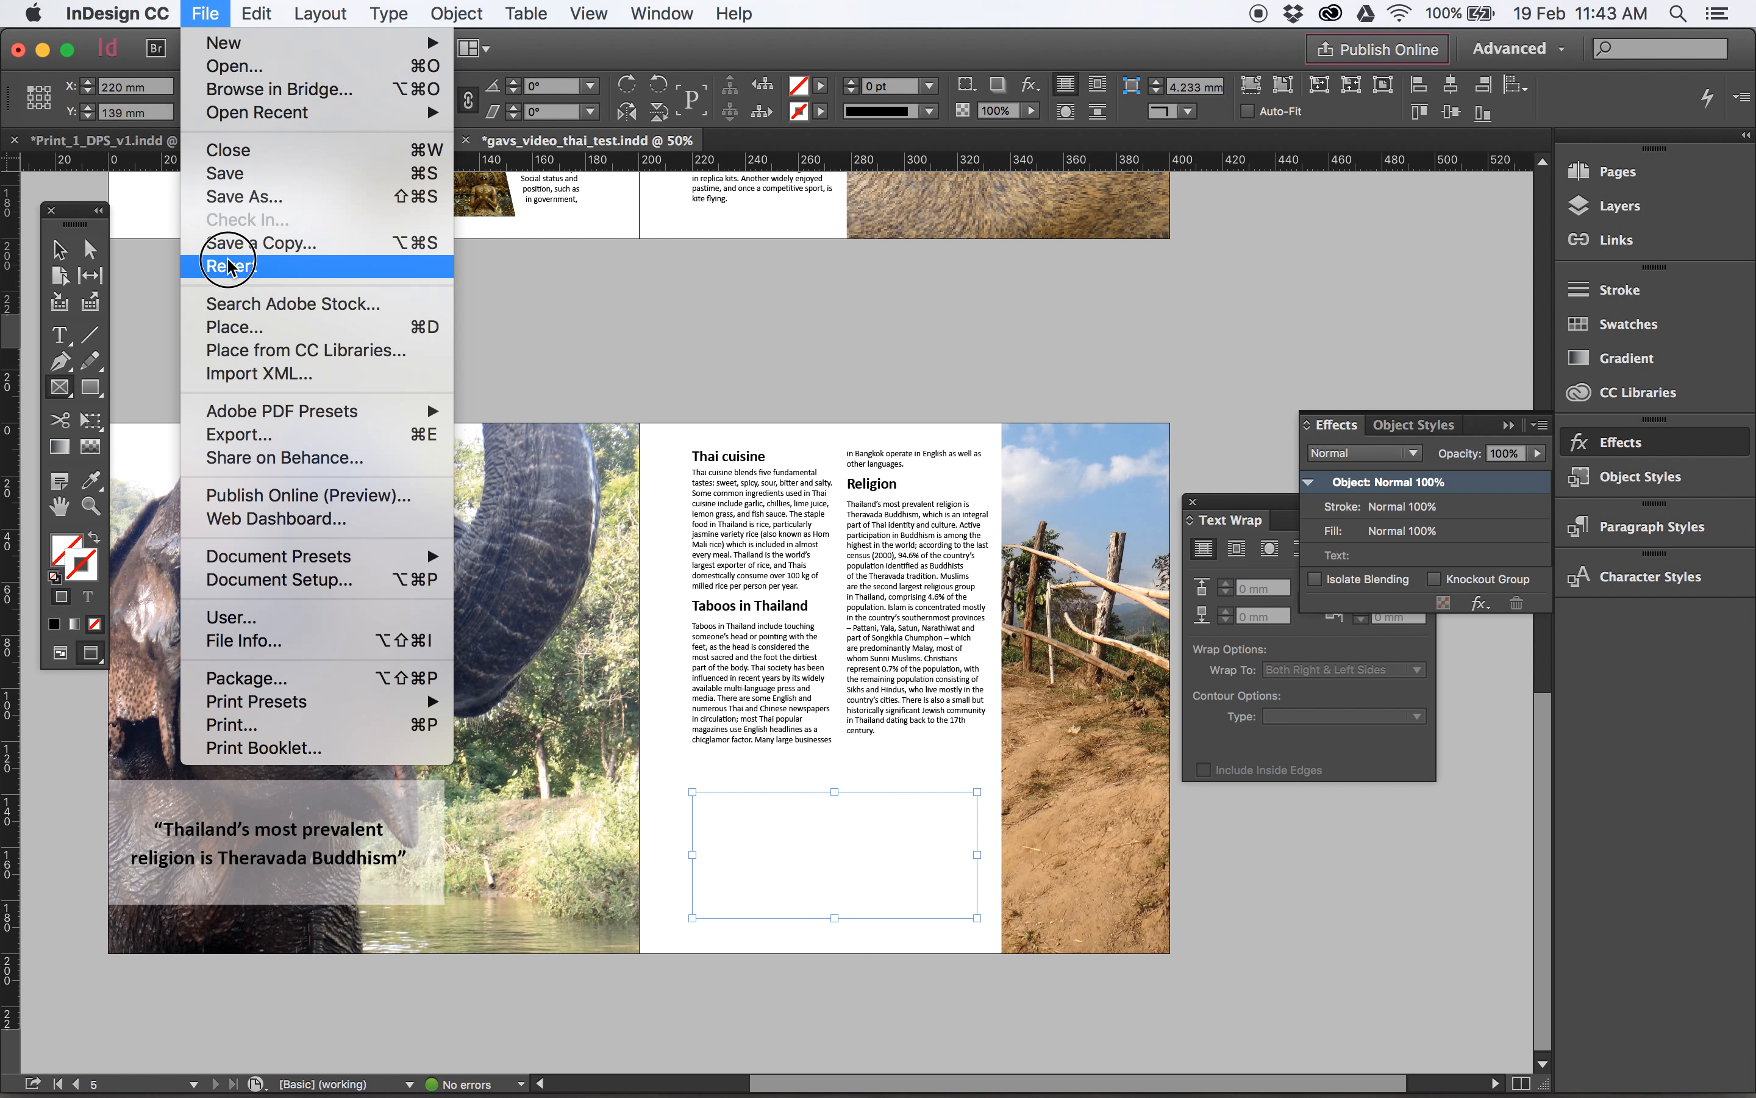
left_click(233, 327)
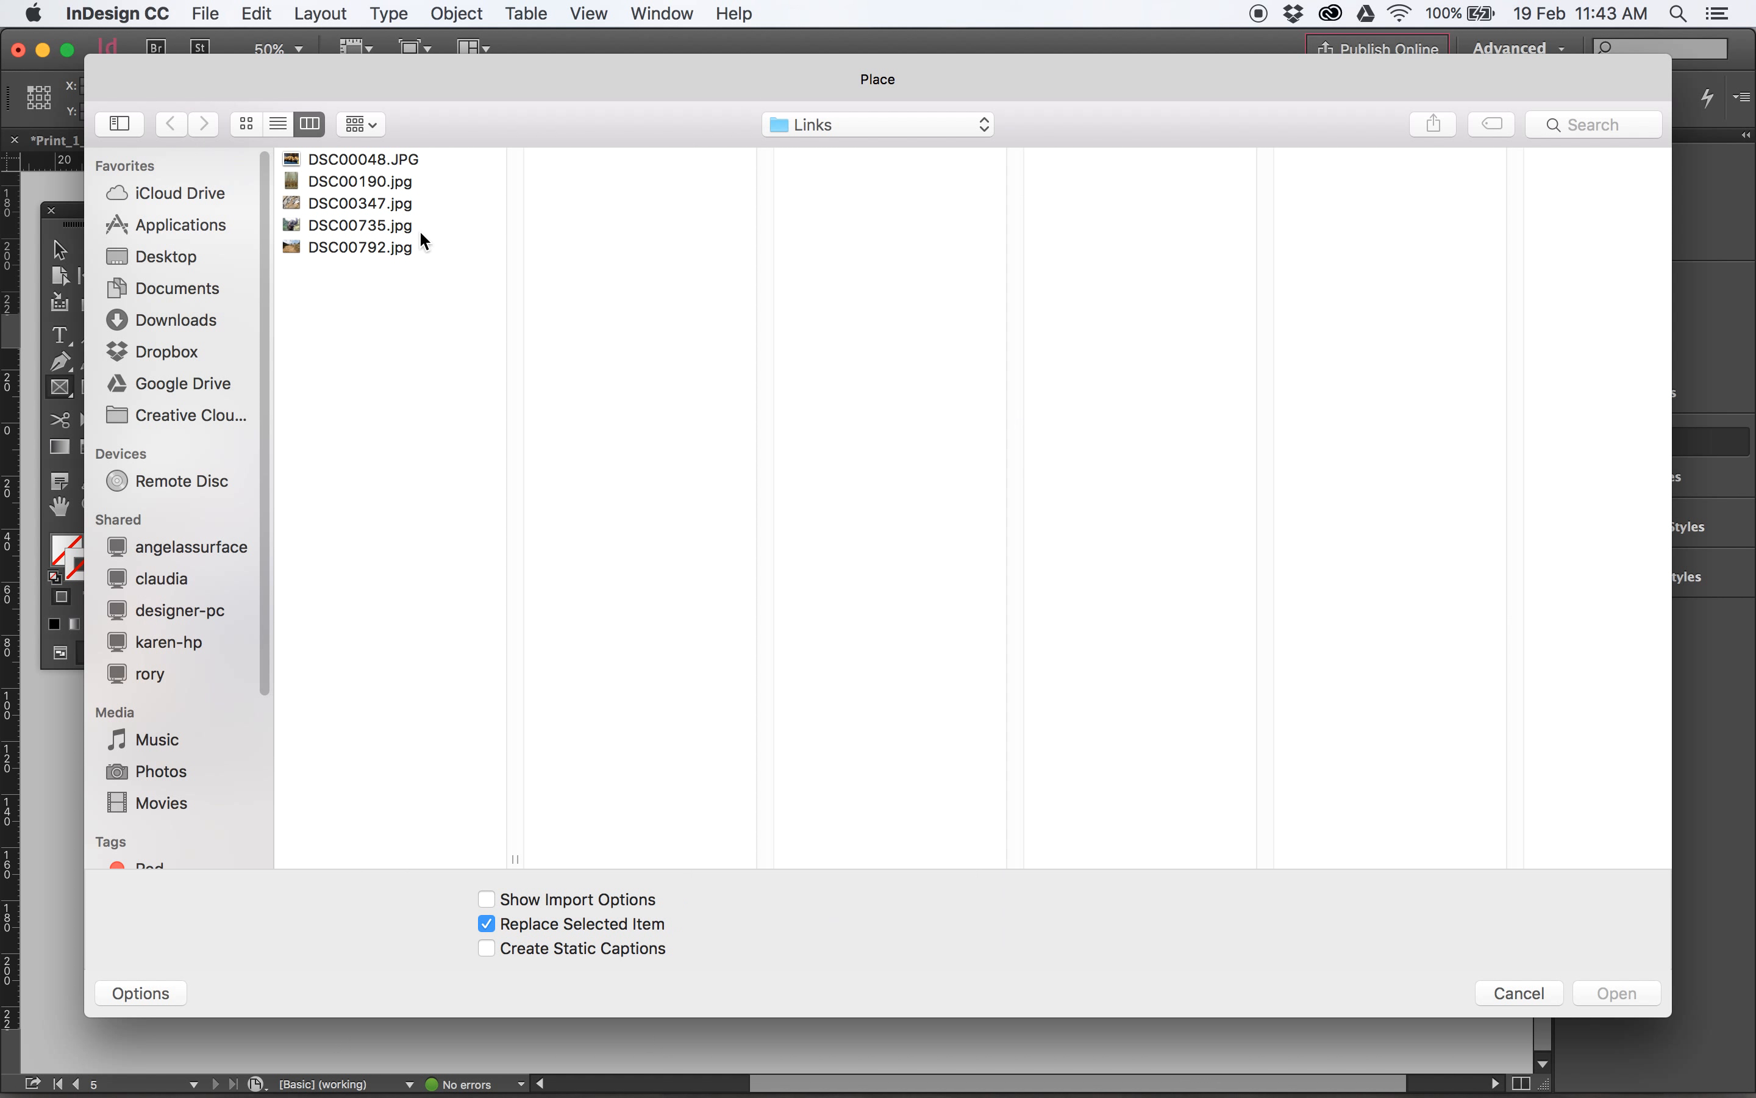
left_click(427, 231)
left_click(352, 203)
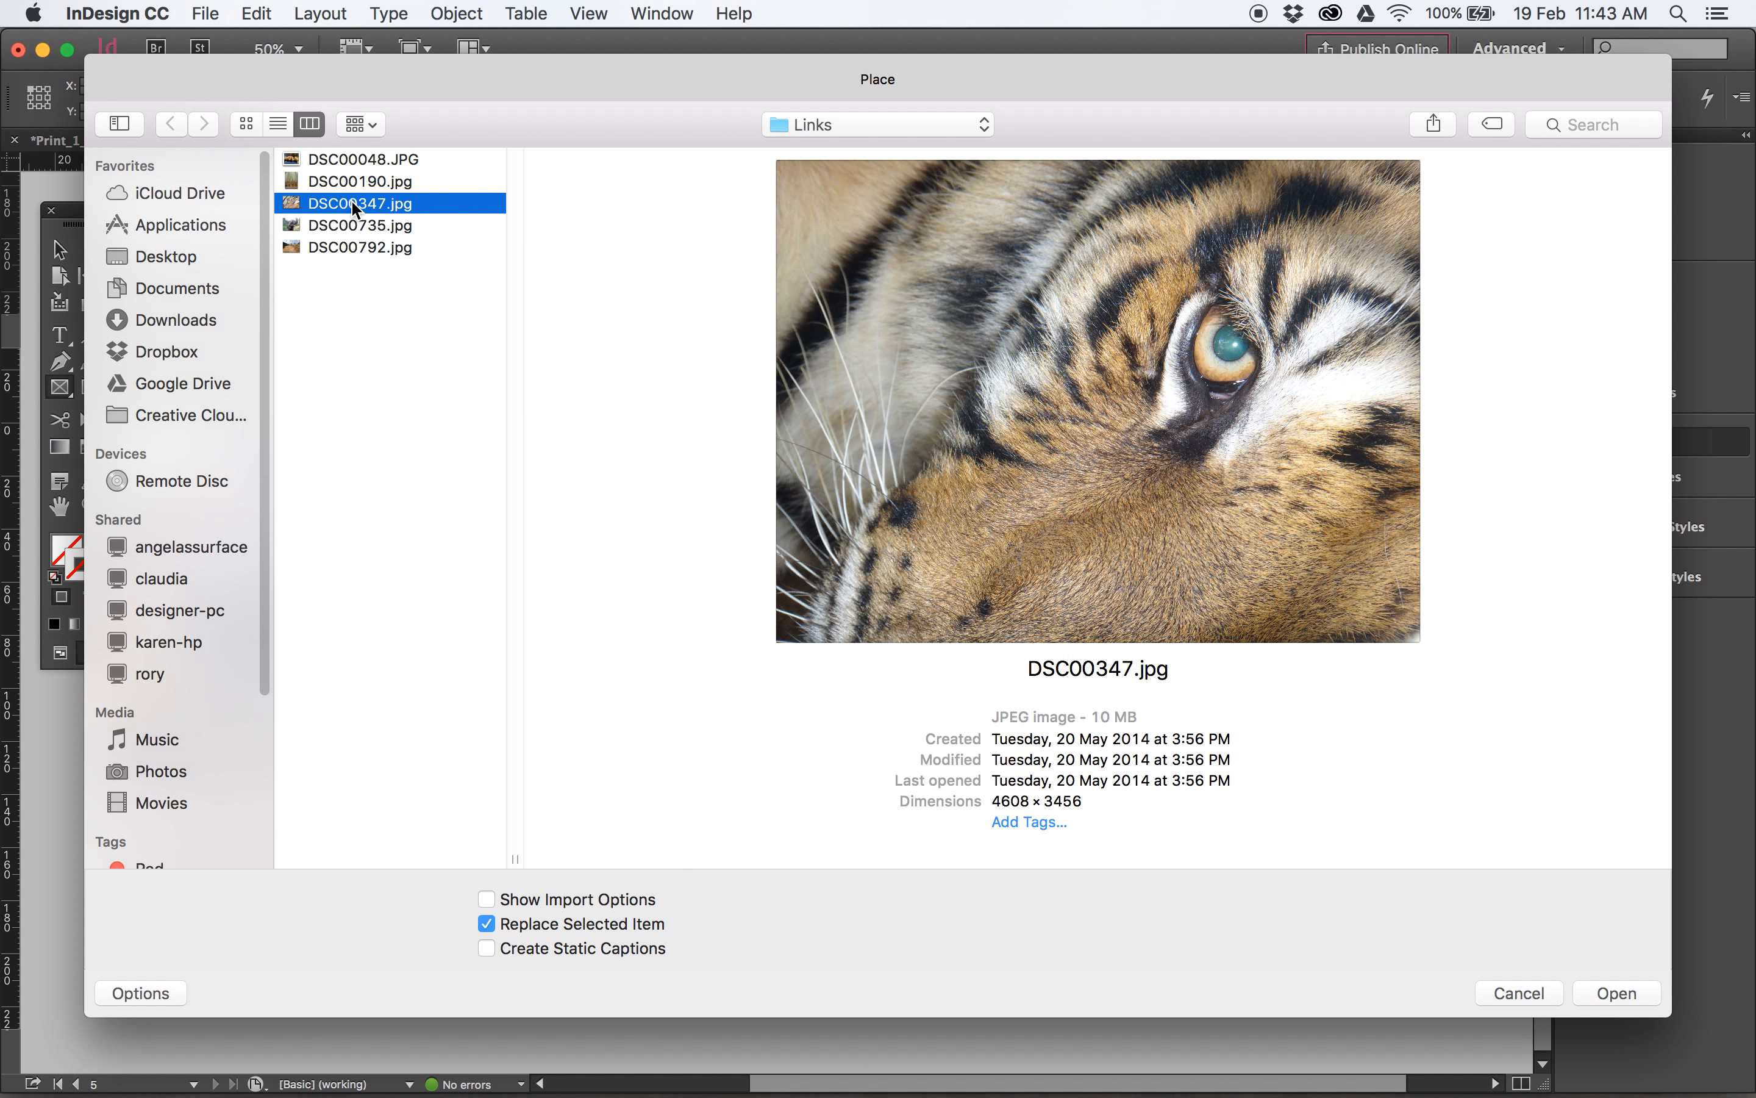
left_click(335, 247)
left_click(1642, 995)
- Scale the placed fence photo down to about 39.6% and reposition it inside its frame so sky, fence and path show, and deselect it
left_click(90, 249)
left_click(847, 843)
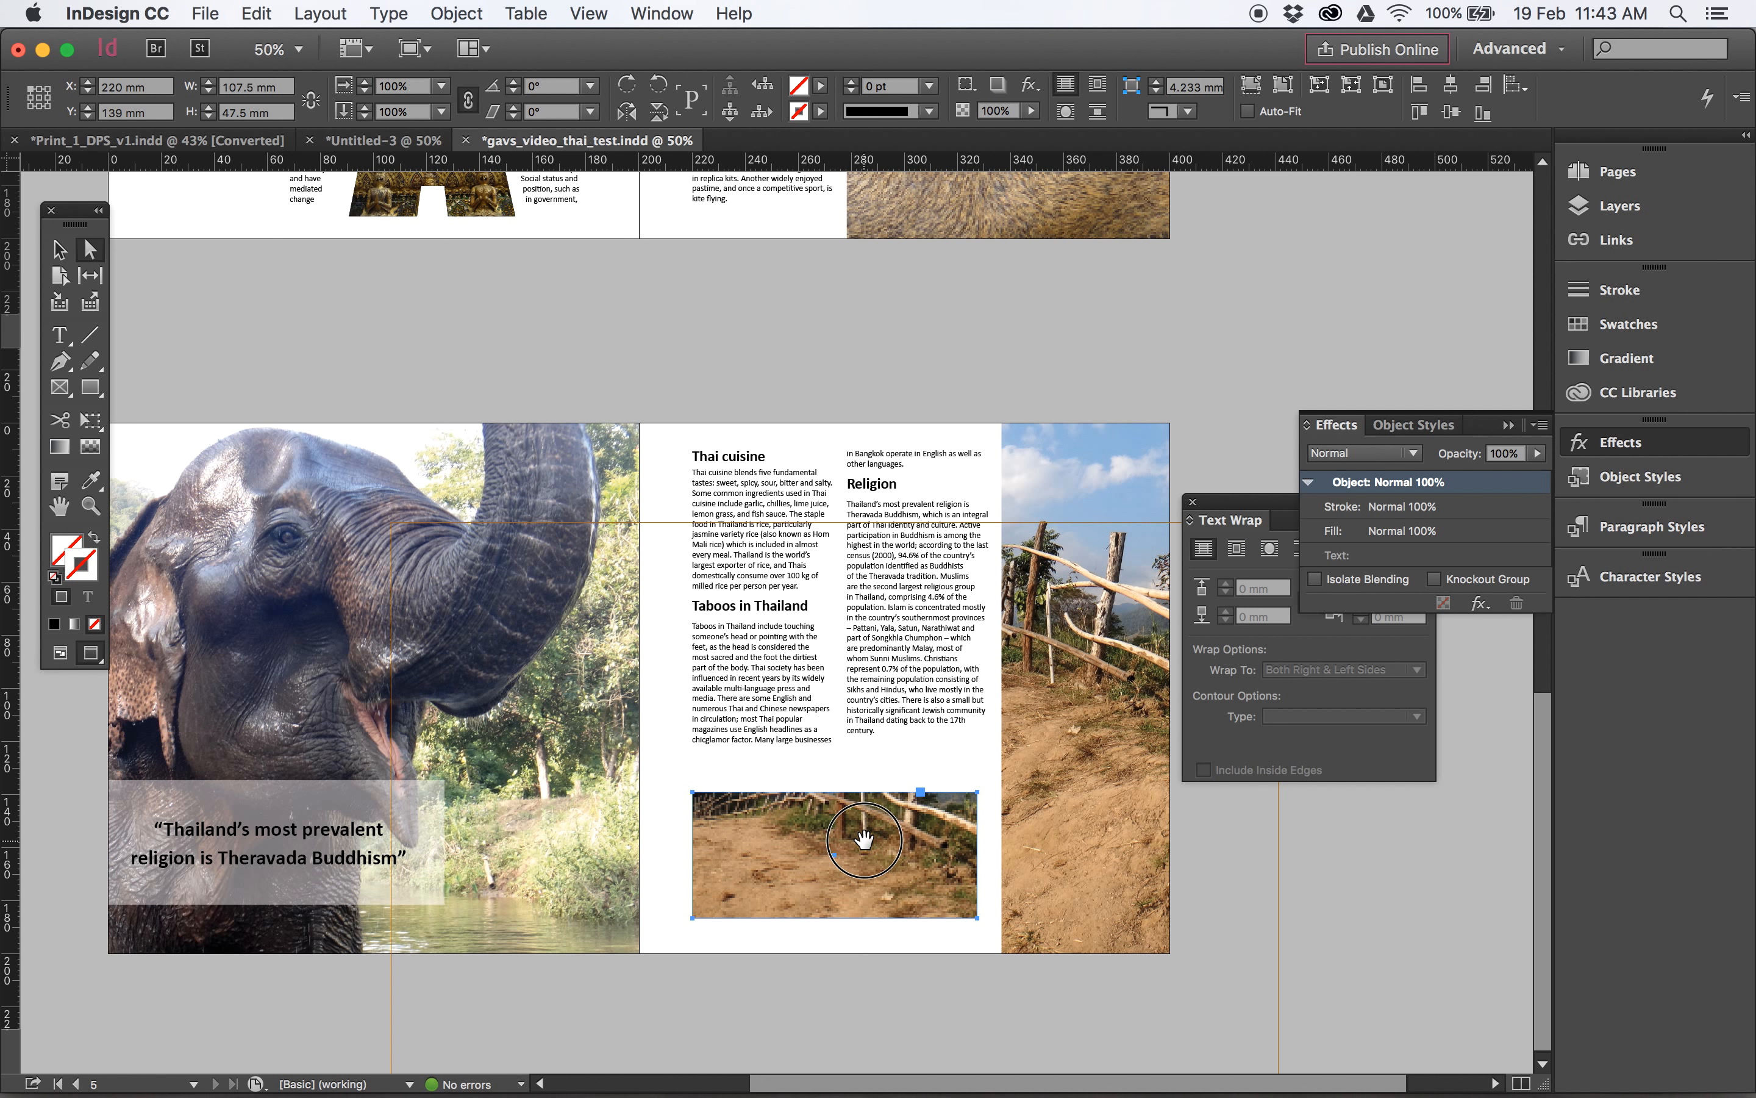
left_click(864, 838)
left_click_drag(392, 522, 725, 726)
left_click_drag(911, 889, 904, 850)
left_click_drag(1275, 1070, 1098, 937)
left_click_drag(1098, 613, 1016, 674)
left_click_drag(902, 859, 907, 937)
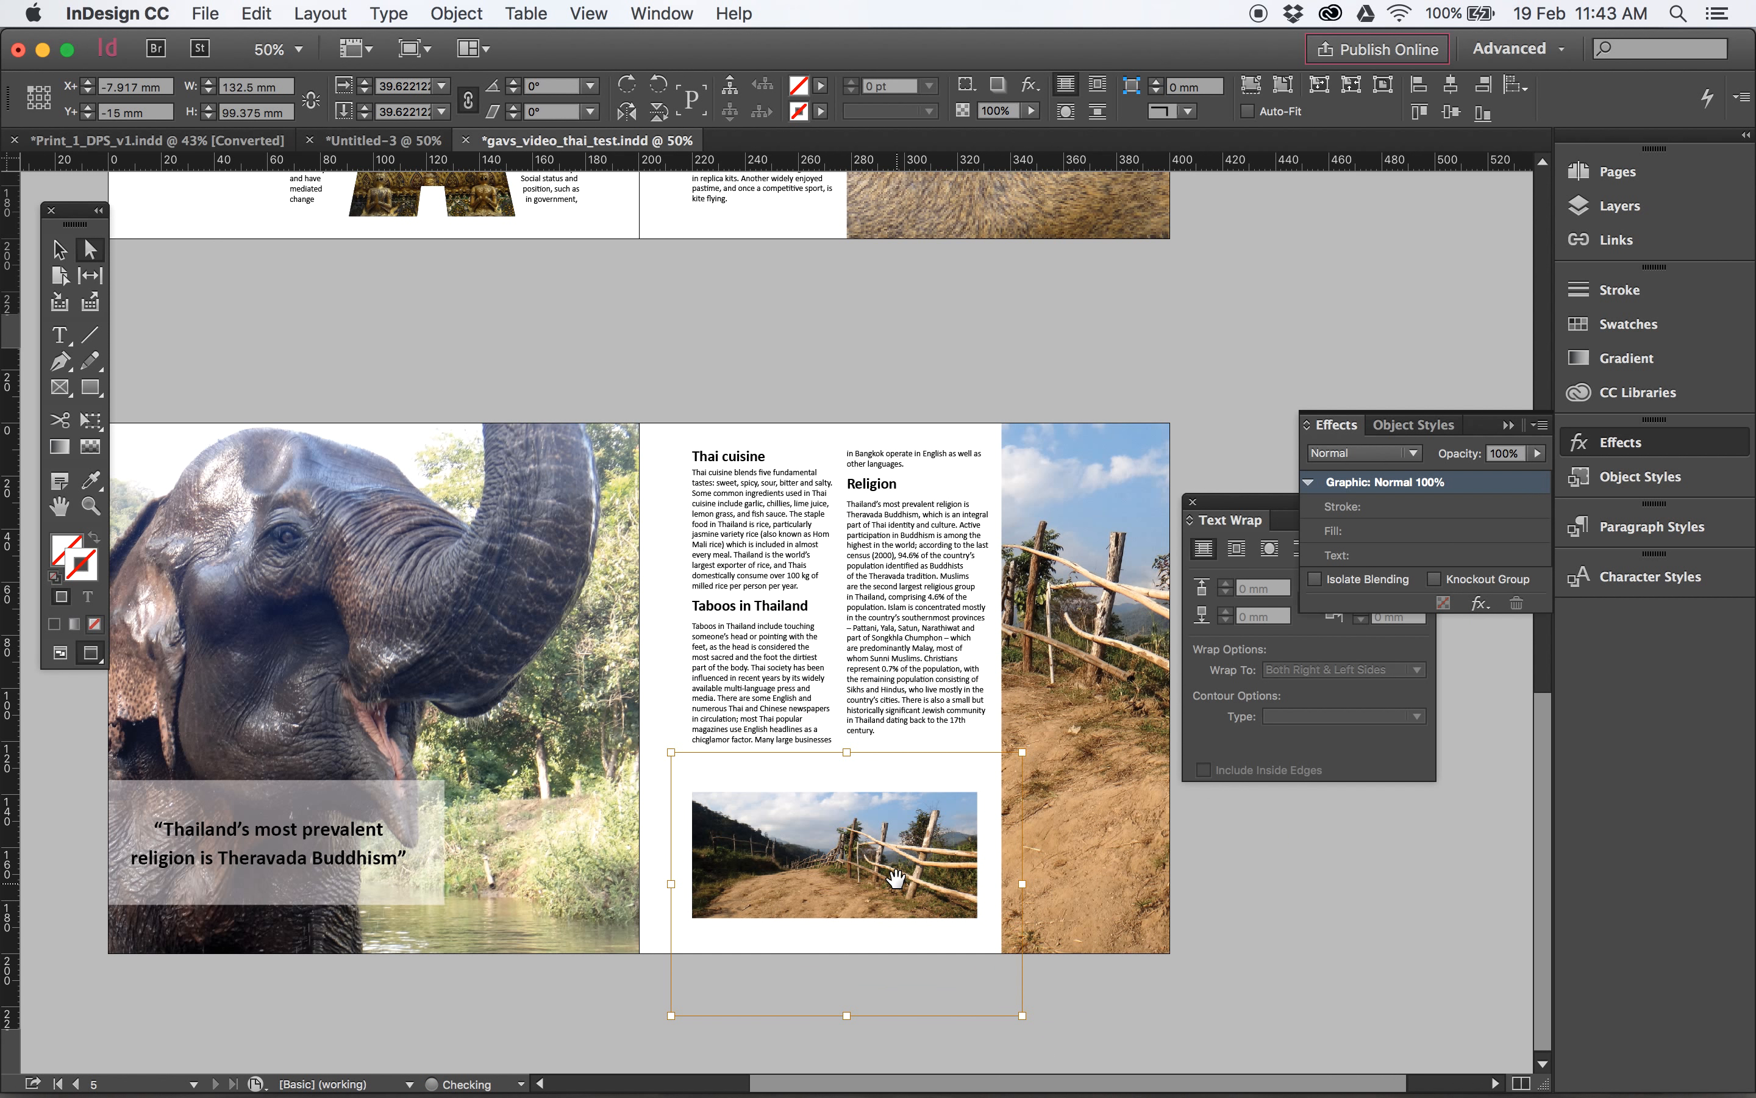
left_click(60, 249)
left_click(443, 335)
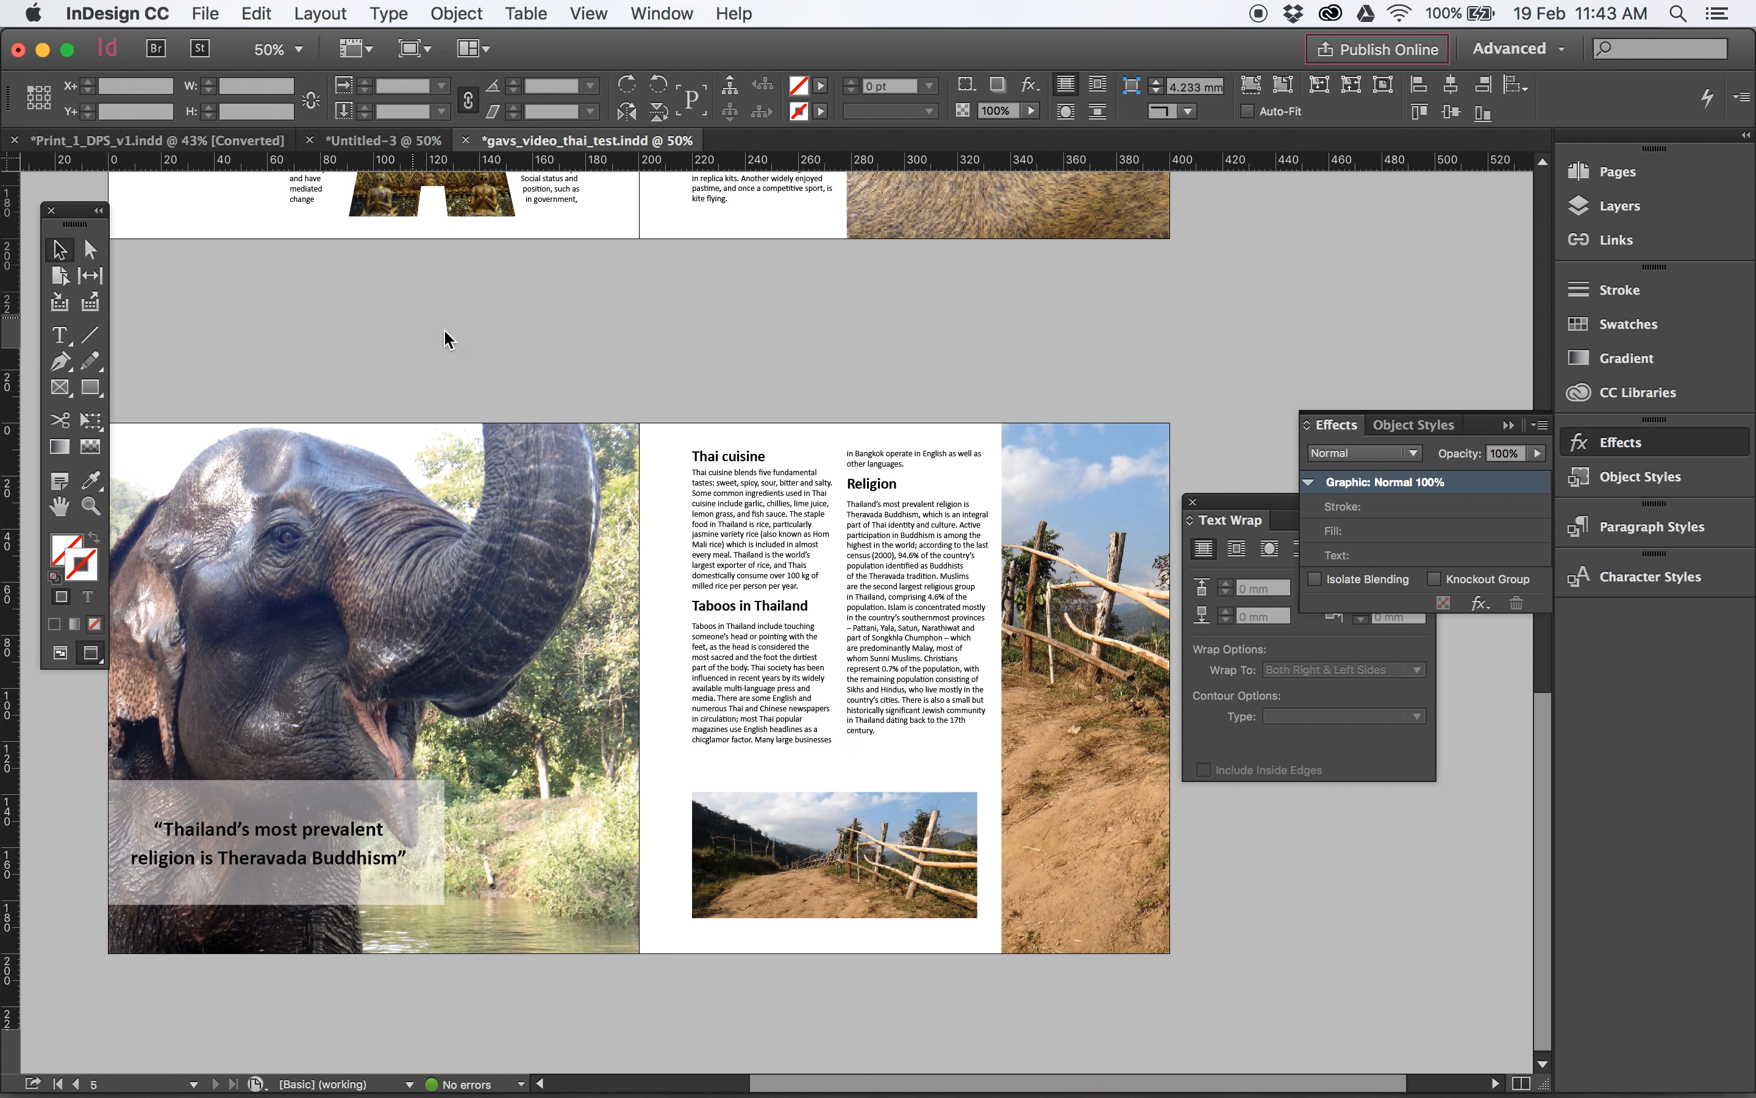
left_click_drag(813, 710, 812, 747)
left_click_drag(812, 545, 894, 352)
left_click_drag(943, 685, 889, 408)
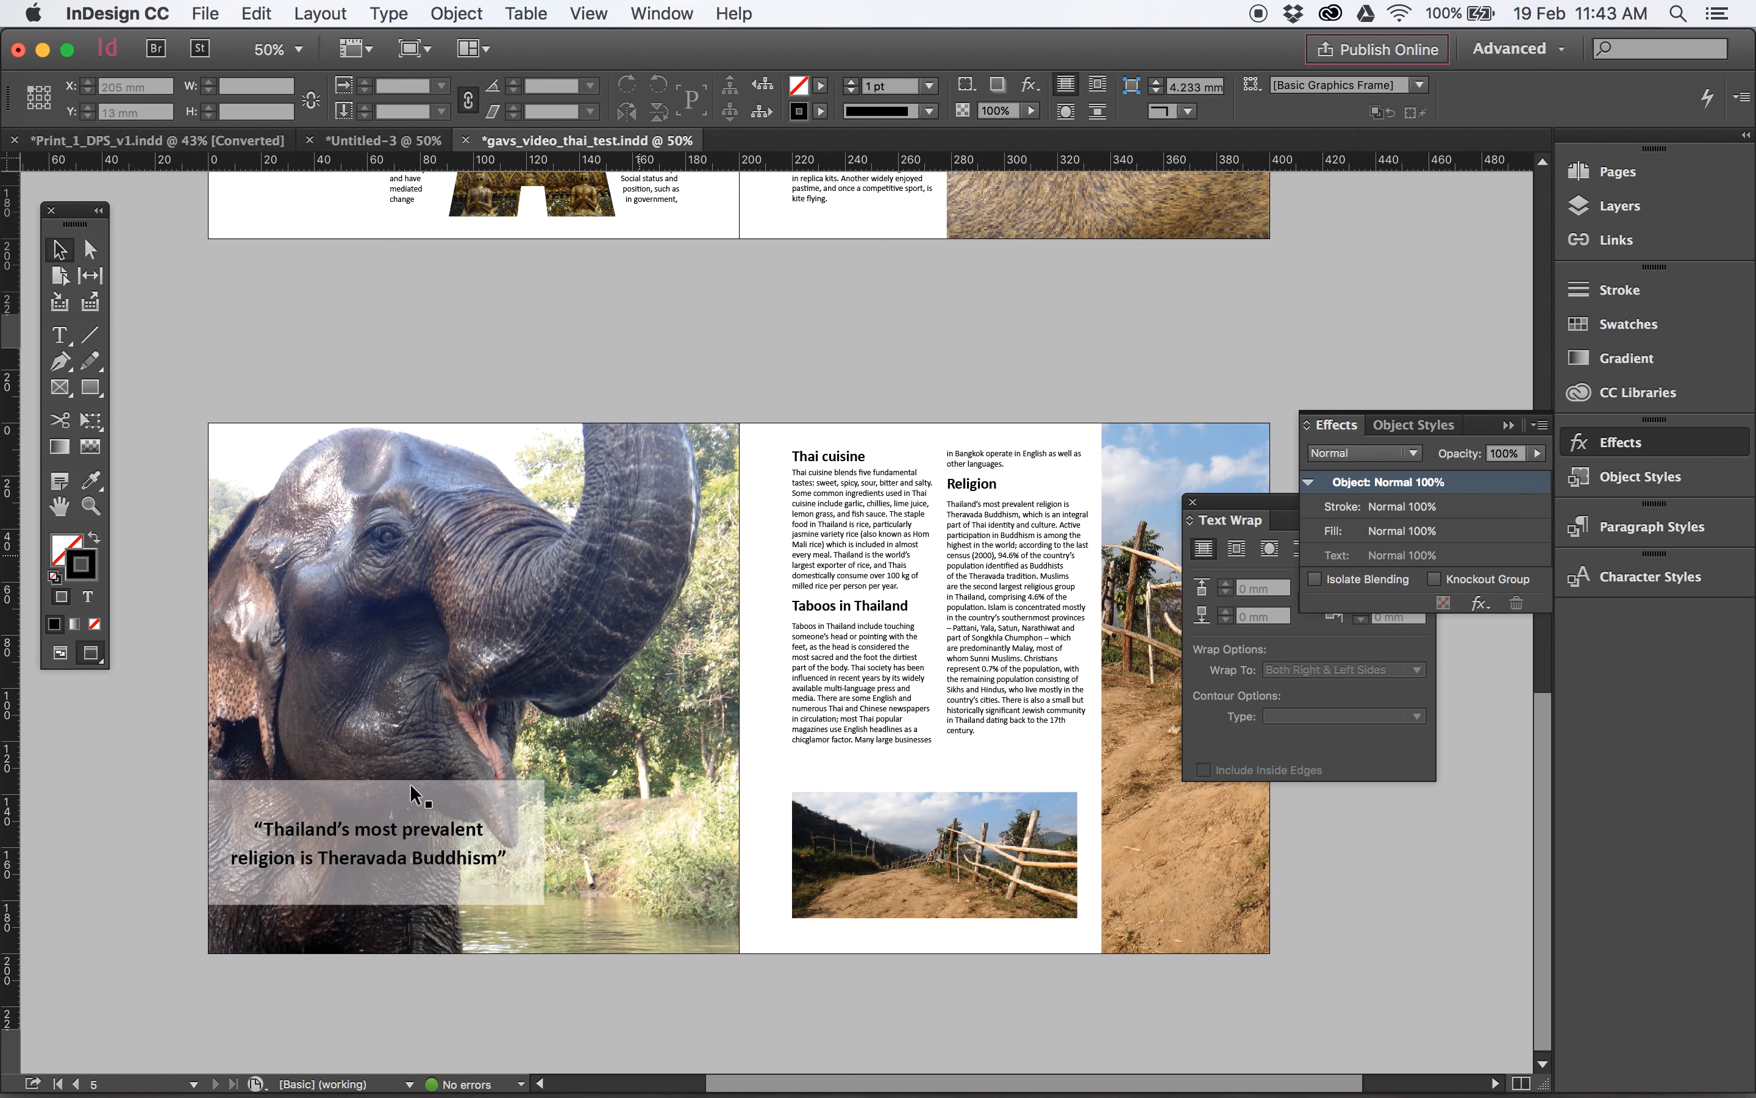